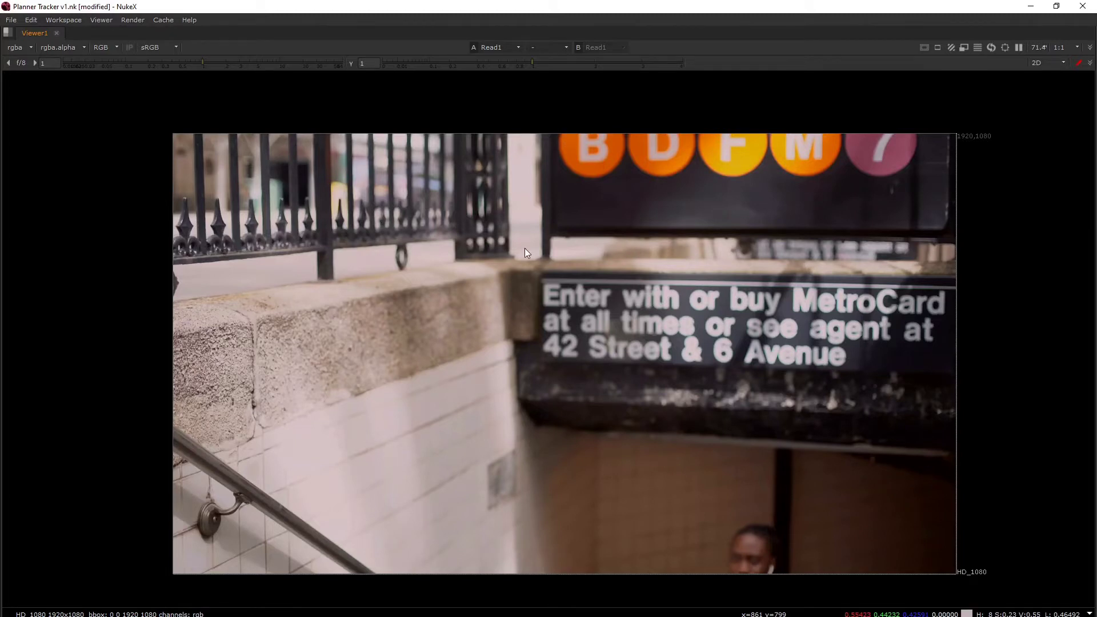
Examine the subway entrance footage and its station sign in the enlarged viewer.
scroll(526, 253, down, 1)
key(space)
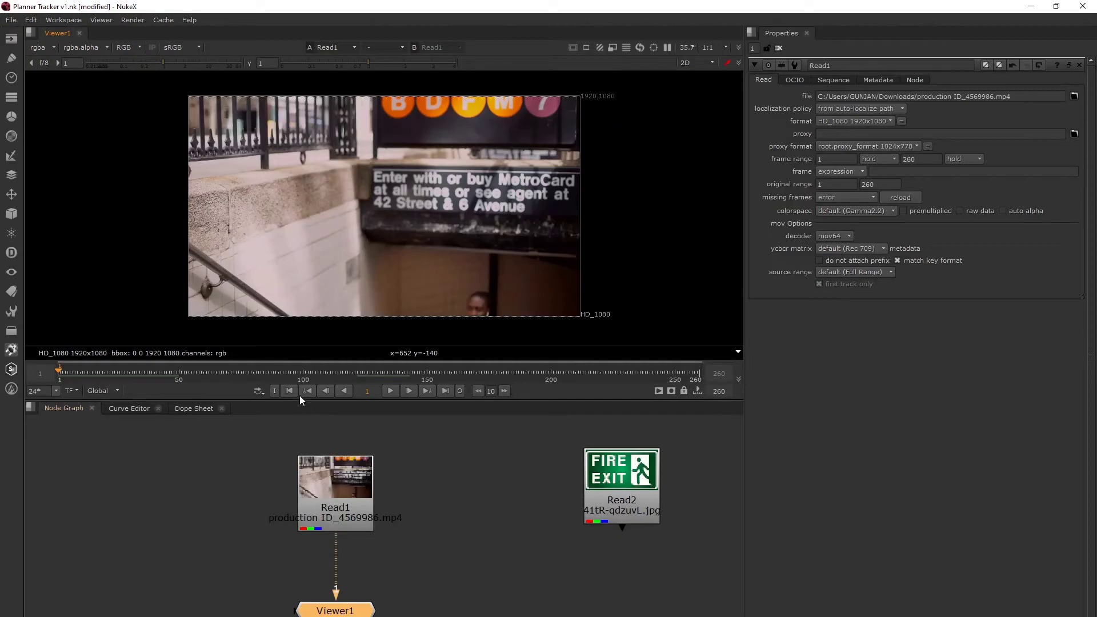
key(space)
middle_drag(467, 306, 559, 254)
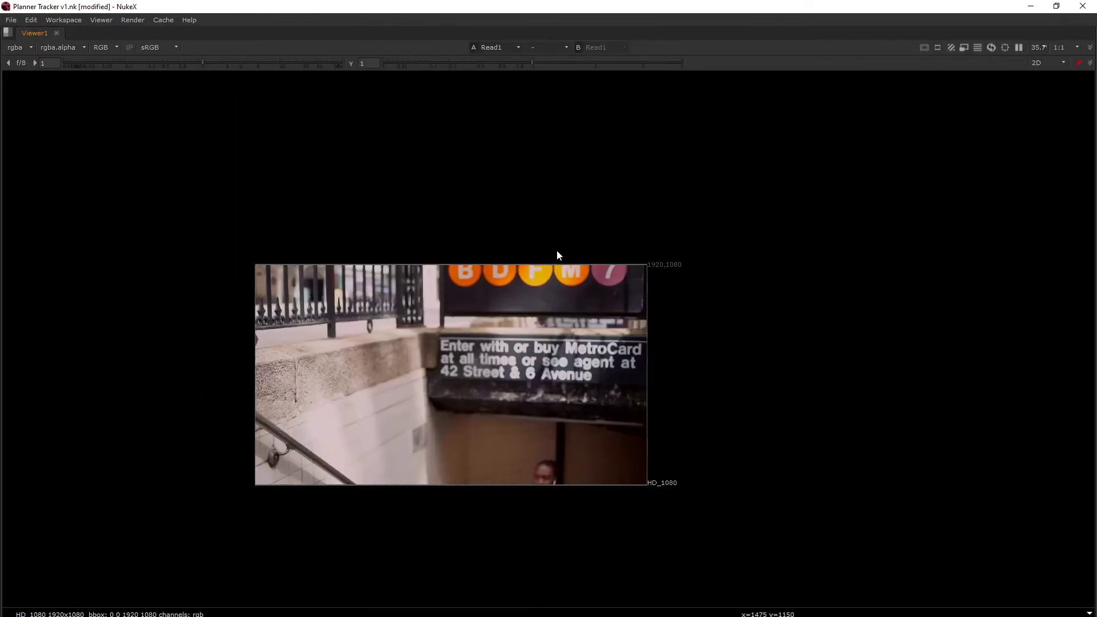
scroll(482, 451, up, 5)
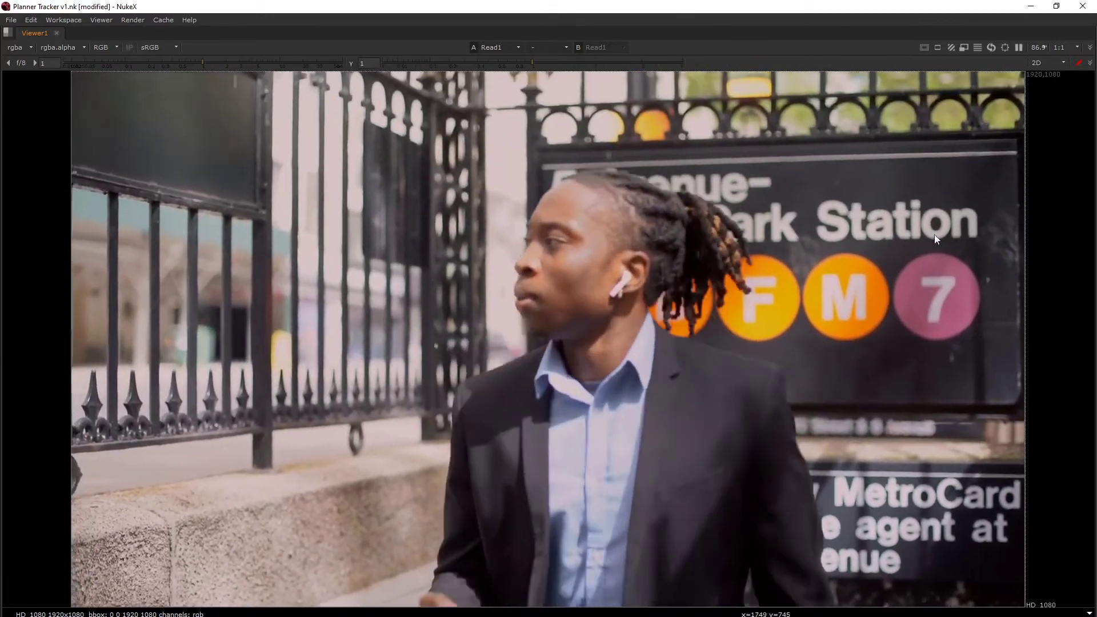
key(space)
Add a Roto node to the subway footage and outline the station sign with a closed four-point cusped Bezier shape at frame 248.
click(321, 485)
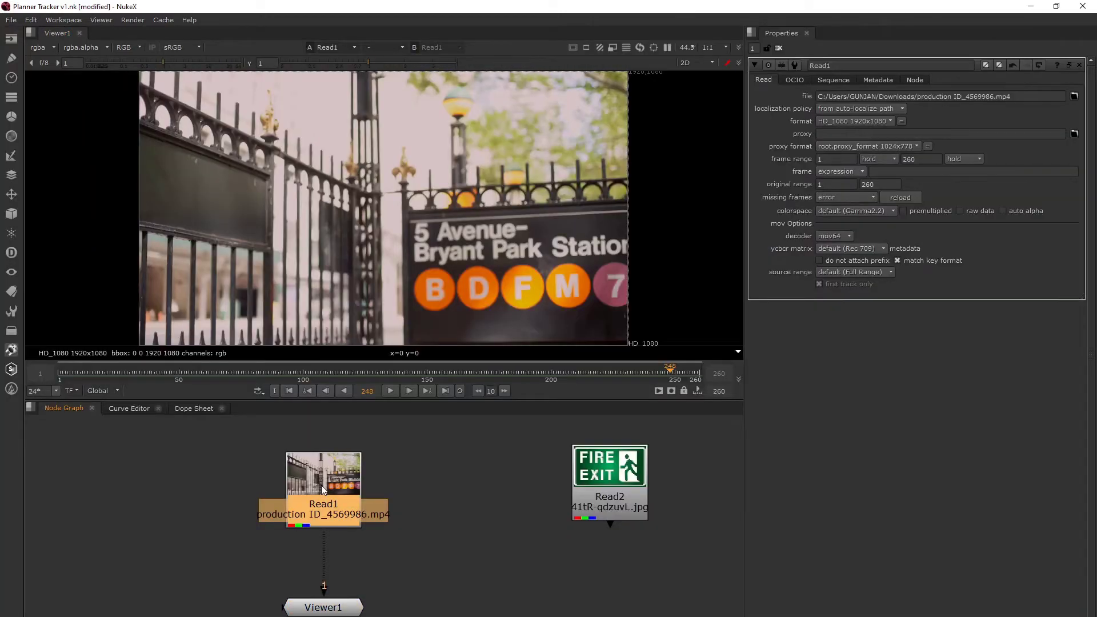
key(o)
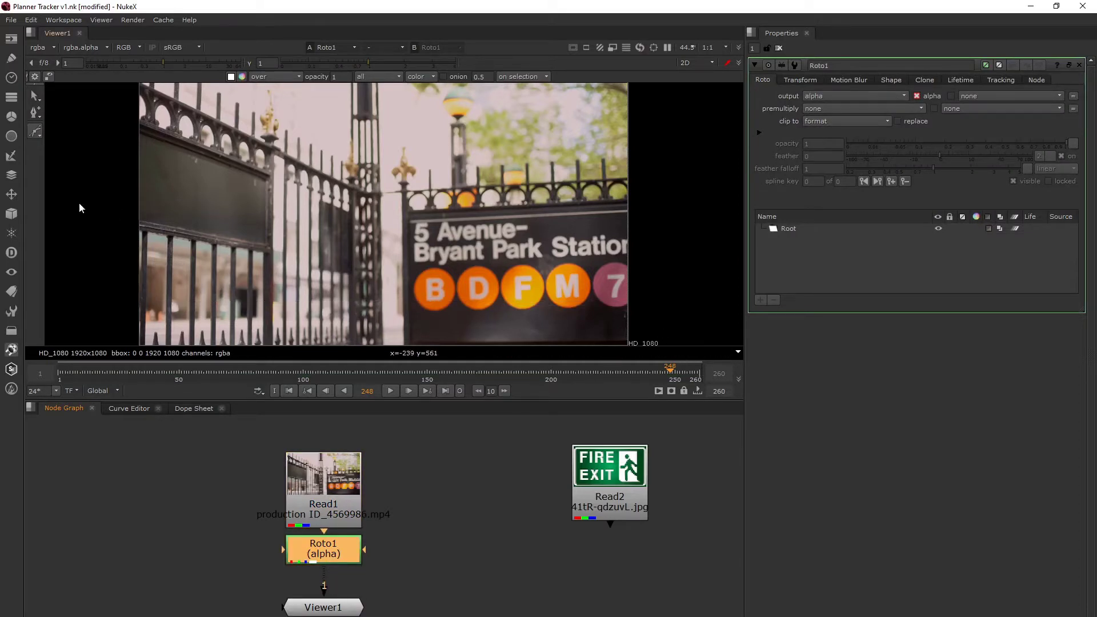
middle_drag(134, 173, 65, 112)
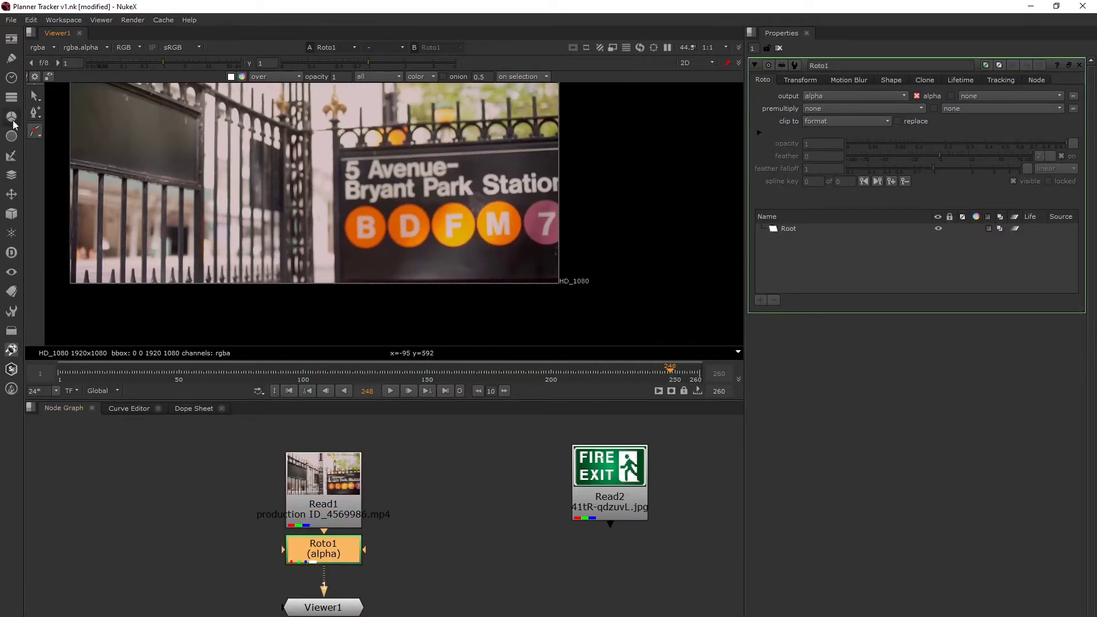
click(340, 157)
click(559, 144)
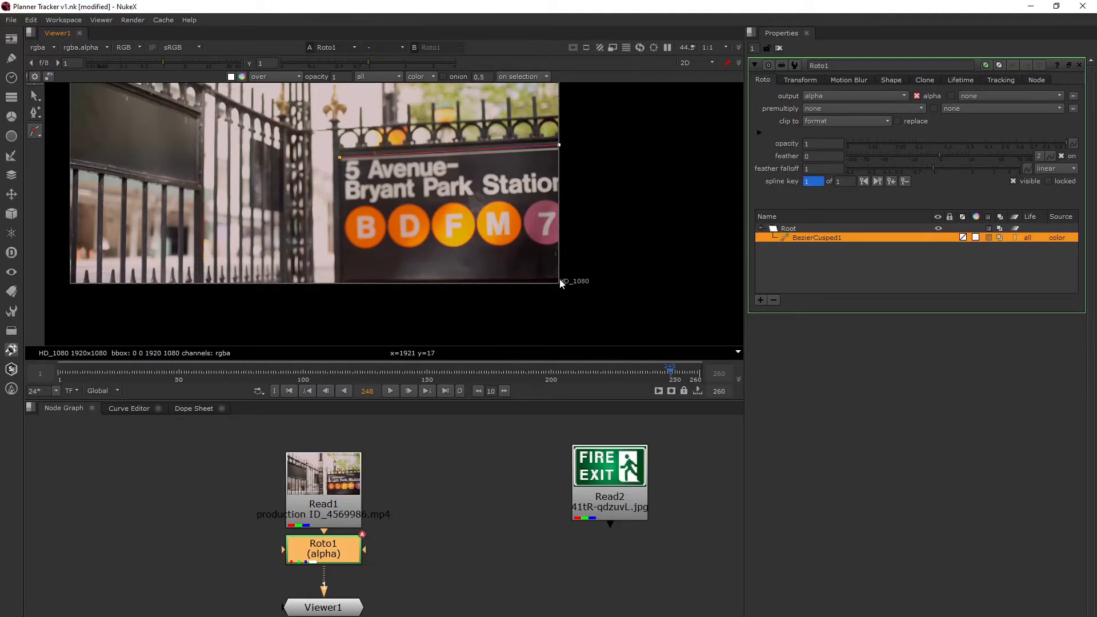
click(559, 280)
click(341, 280)
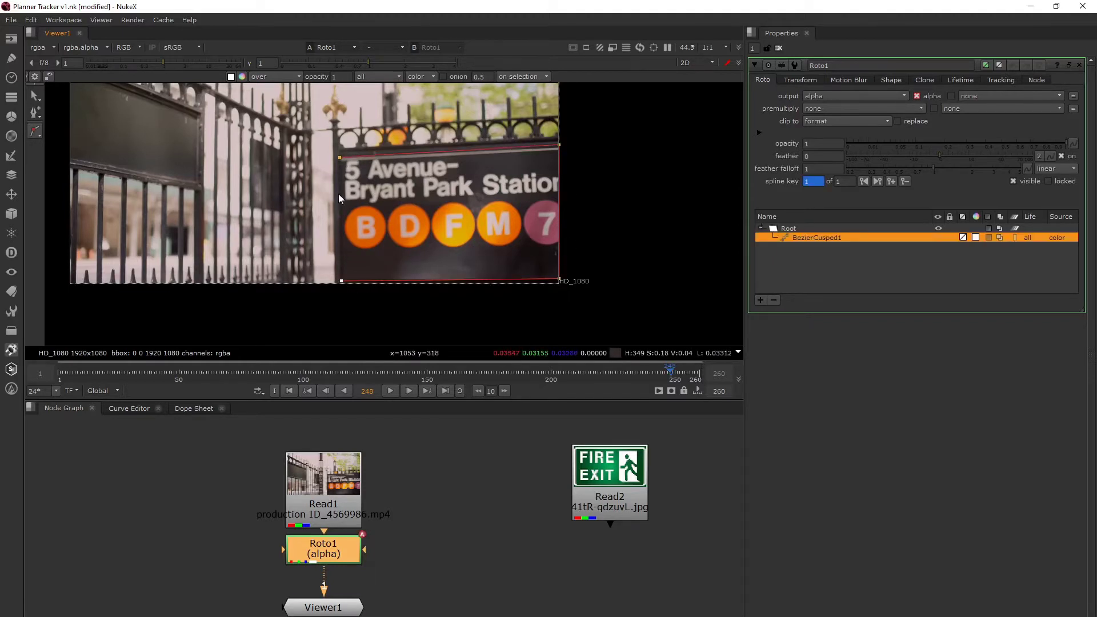
click(340, 157)
Convert the sign outline to a planar-track shape and delete its Roto node.
right_click(803, 238)
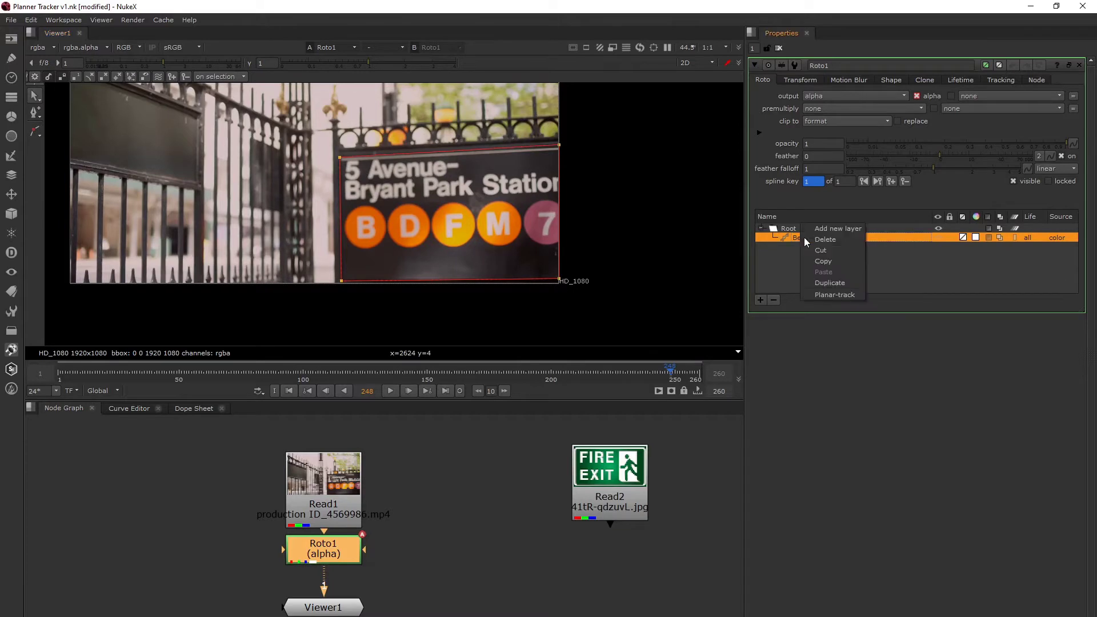
click(824, 293)
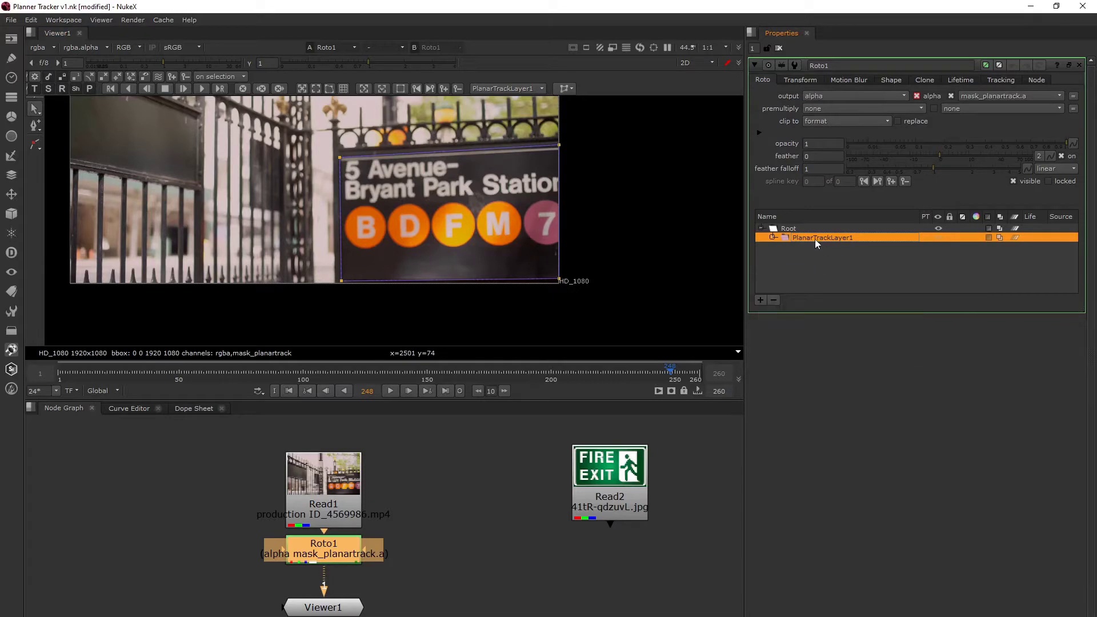
key(Delete)
Add a PlanarTracker node between the subway footage and the viewer.
key(Tab)
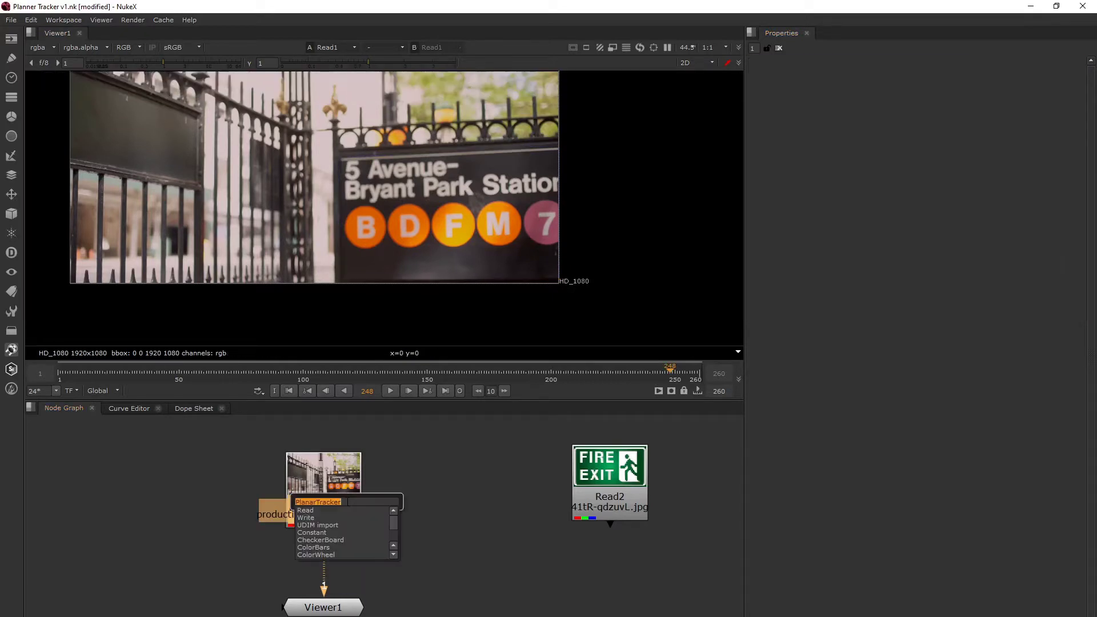
text(p)
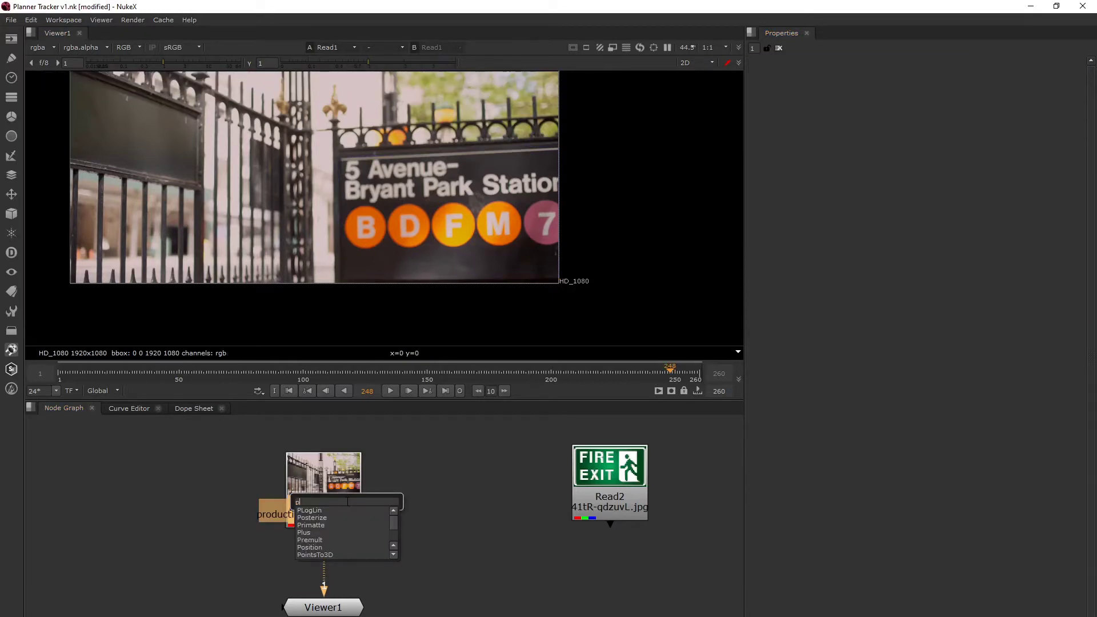
text(lanar)
key(Return)
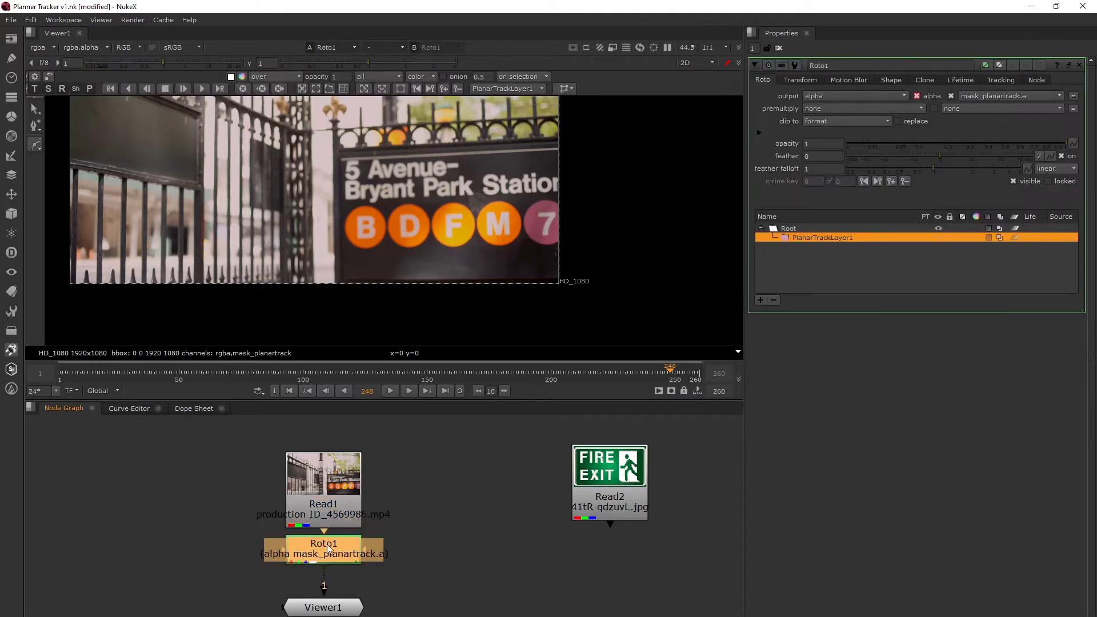
click(327, 544)
click(327, 544)
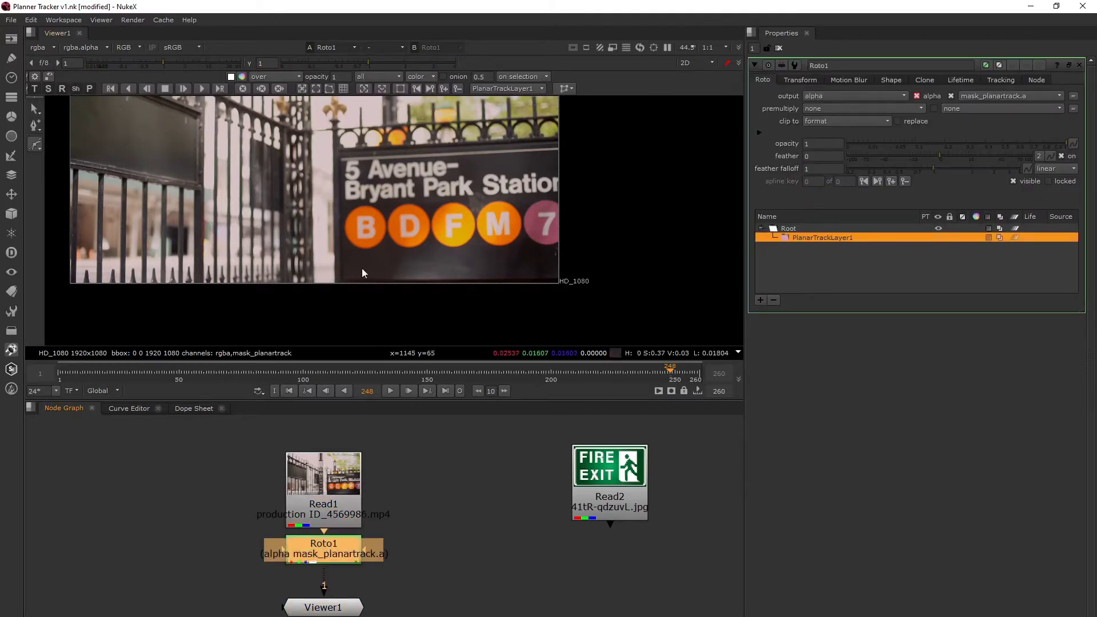
Scrub the timeline back to frame 60 to check how the station sign enters the shot.
scroll(423, 257, down, 3)
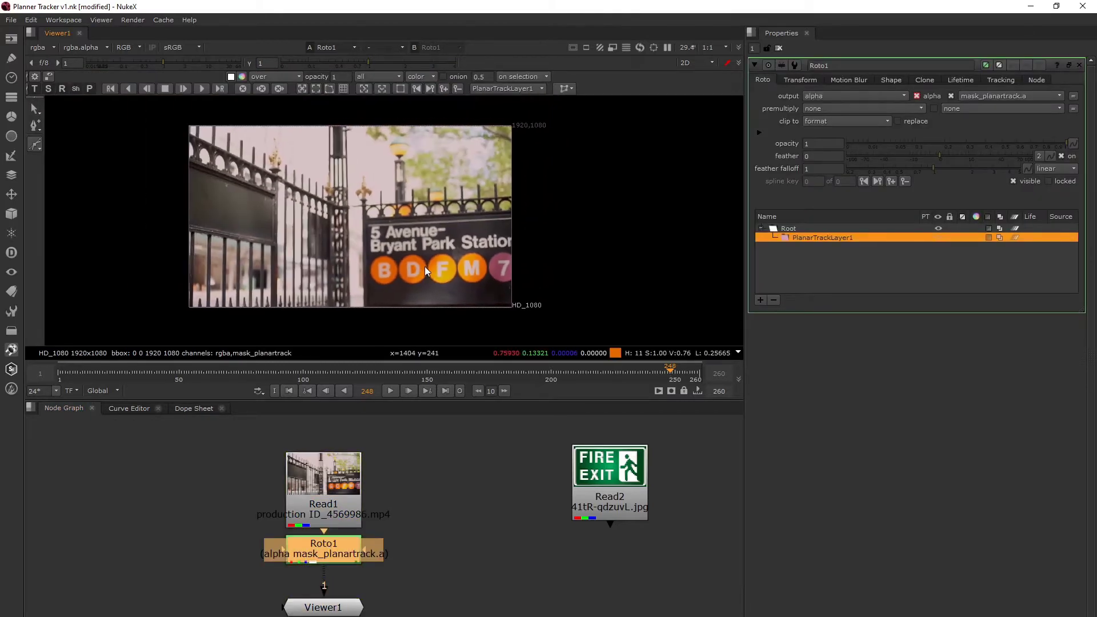
click(318, 551)
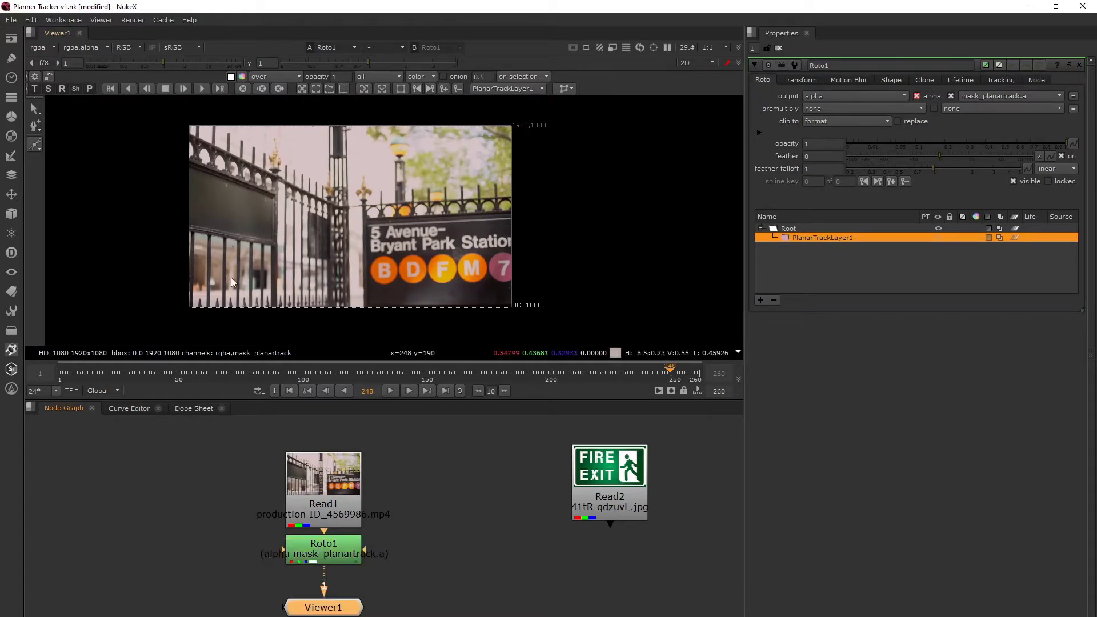
click(318, 563)
click(372, 396)
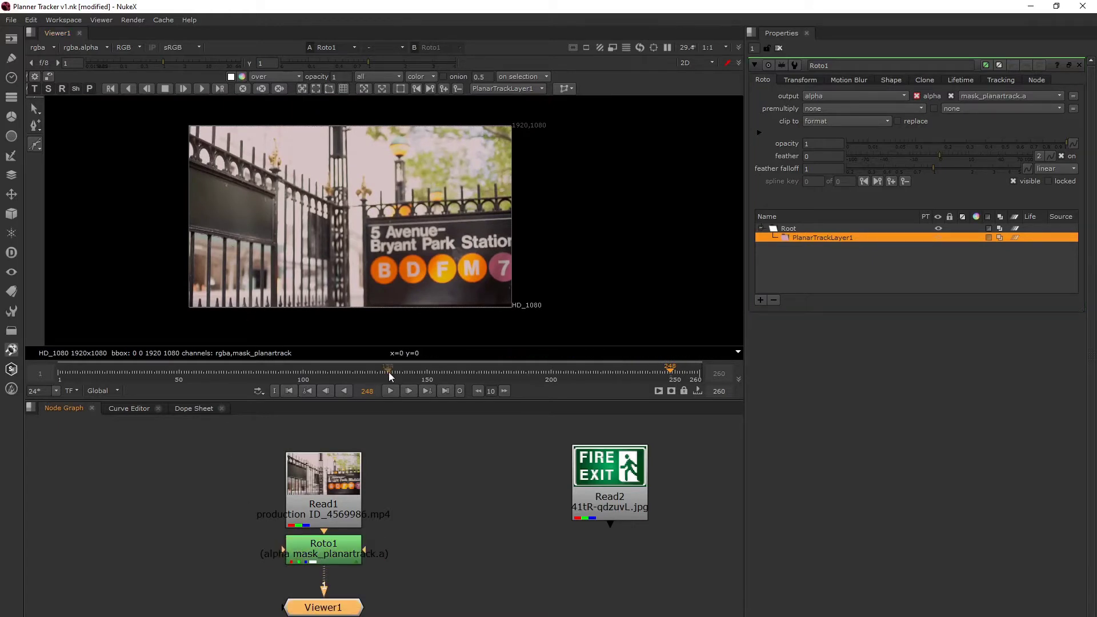
click(132, 372)
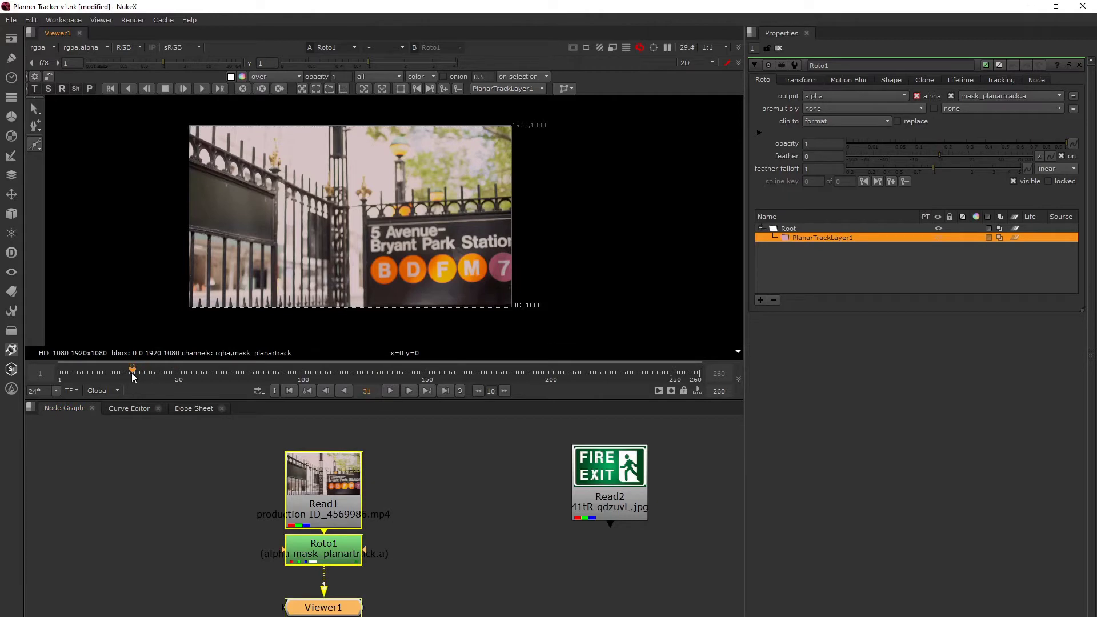
drag(132, 373, 173, 379)
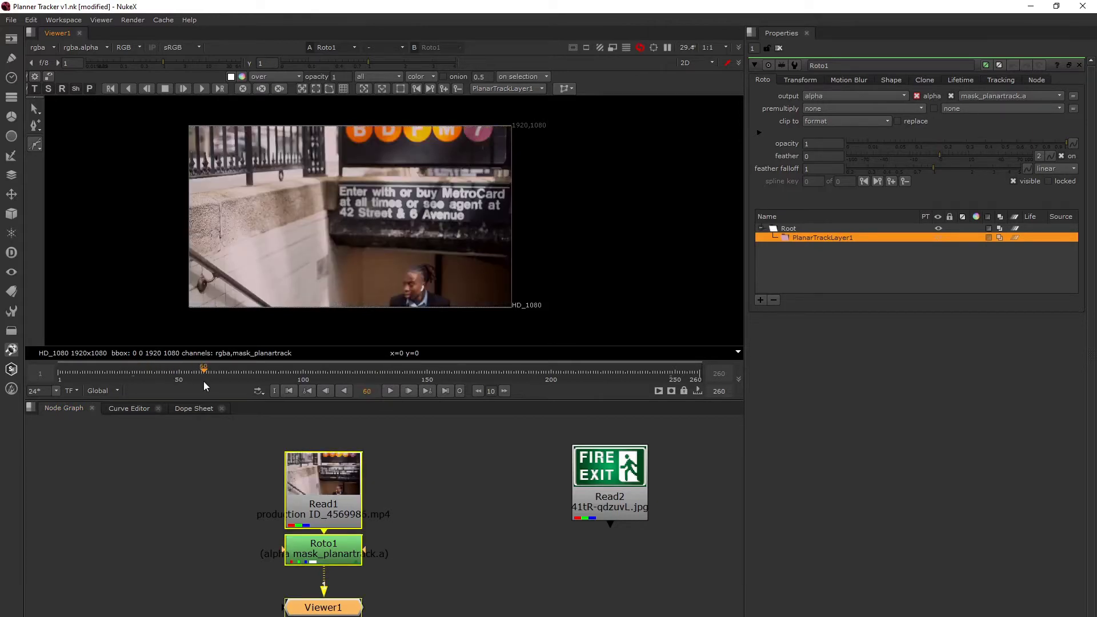
Examine the station sign and the man crossing it in the enlarged viewer, ending on frame 121.
middle_drag(424, 193, 423, 224)
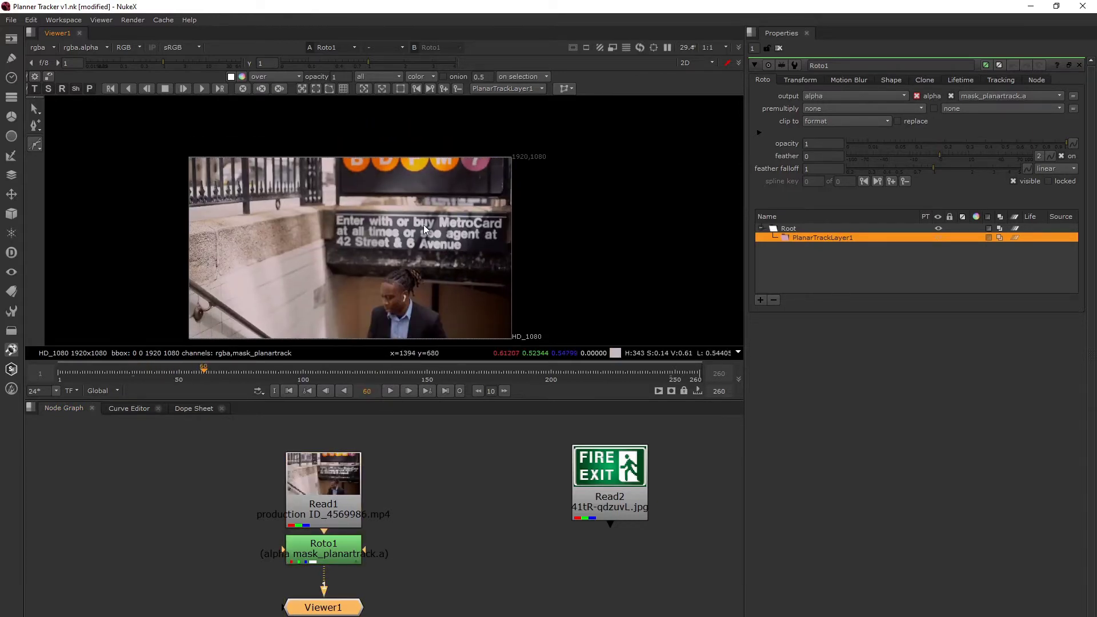
key(space)
scroll(342, 218, up, 1)
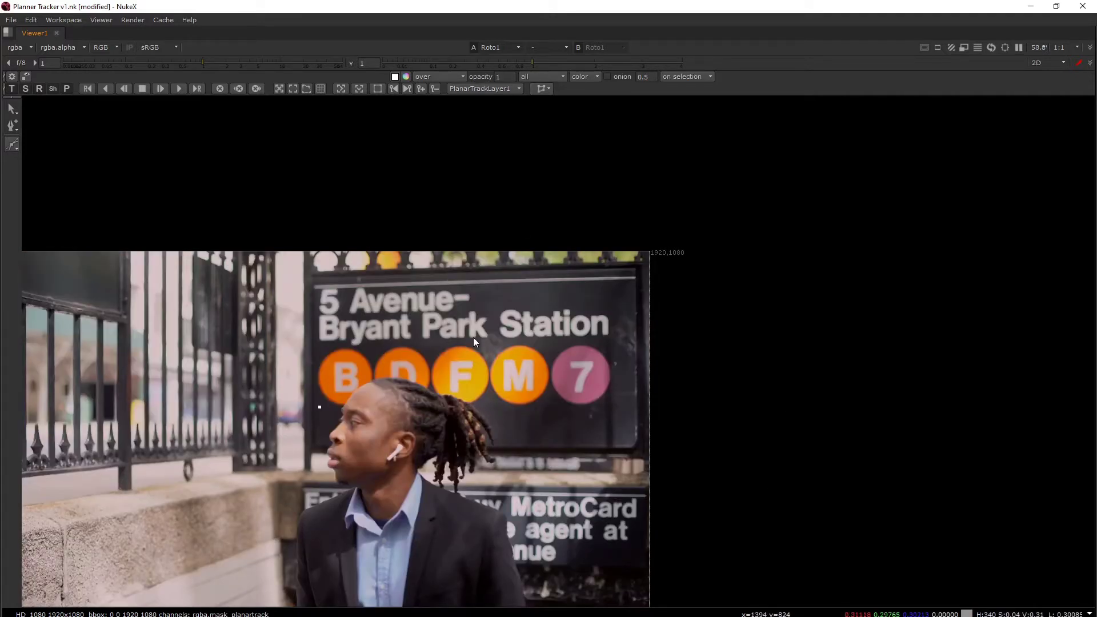
key(q)
scroll(473, 337, down, 2)
scroll(447, 324, up, 1)
middle_drag(459, 323, 468, 317)
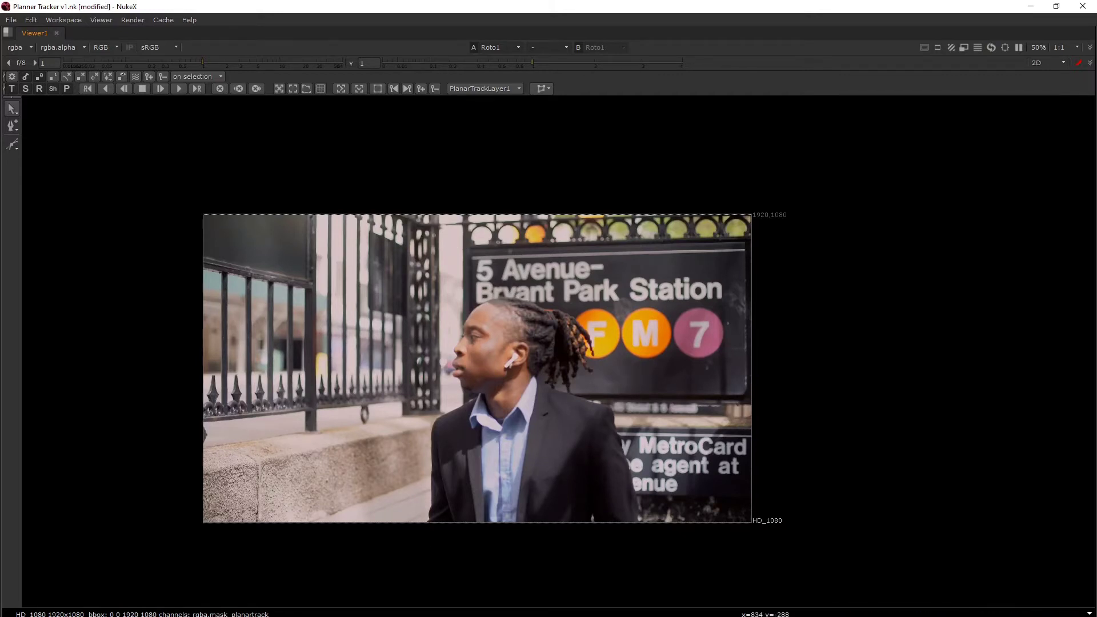
key(space)
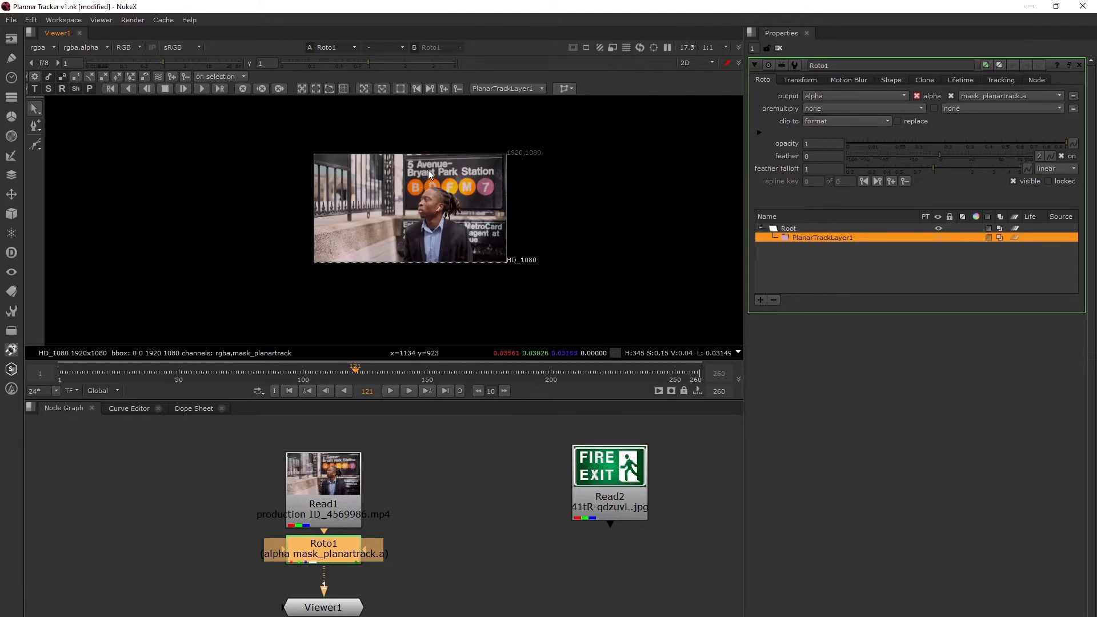
Draw a closed four-point Bezier around the 5 Avenue-Bryant Park Station sign at frame 121 in the planar track layer.
scroll(429, 174, up, 2)
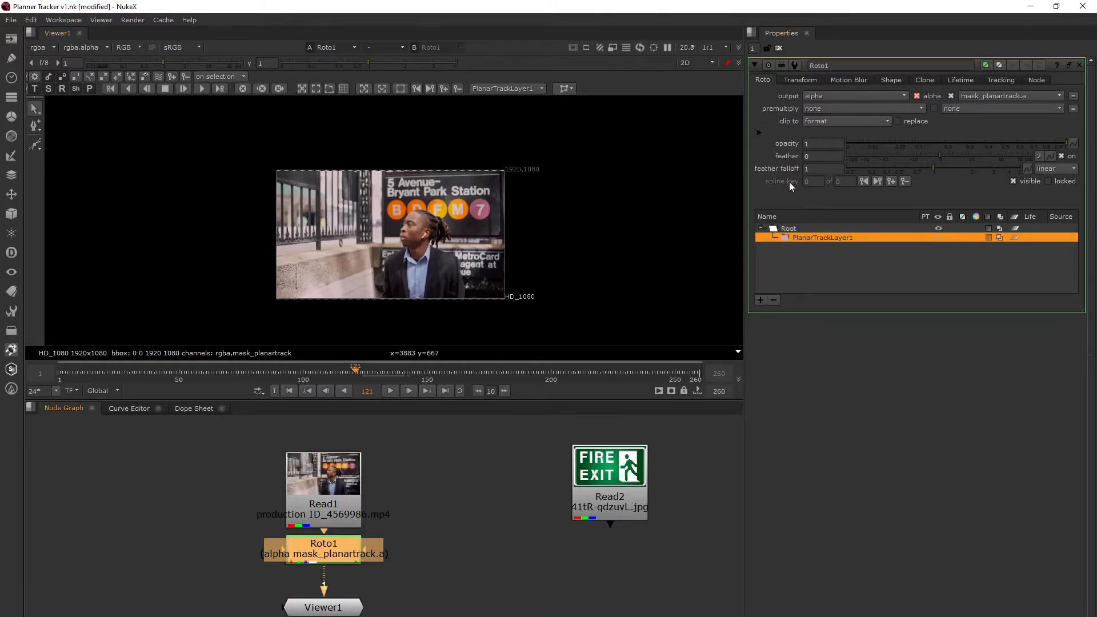
scroll(511, 194, up, 3)
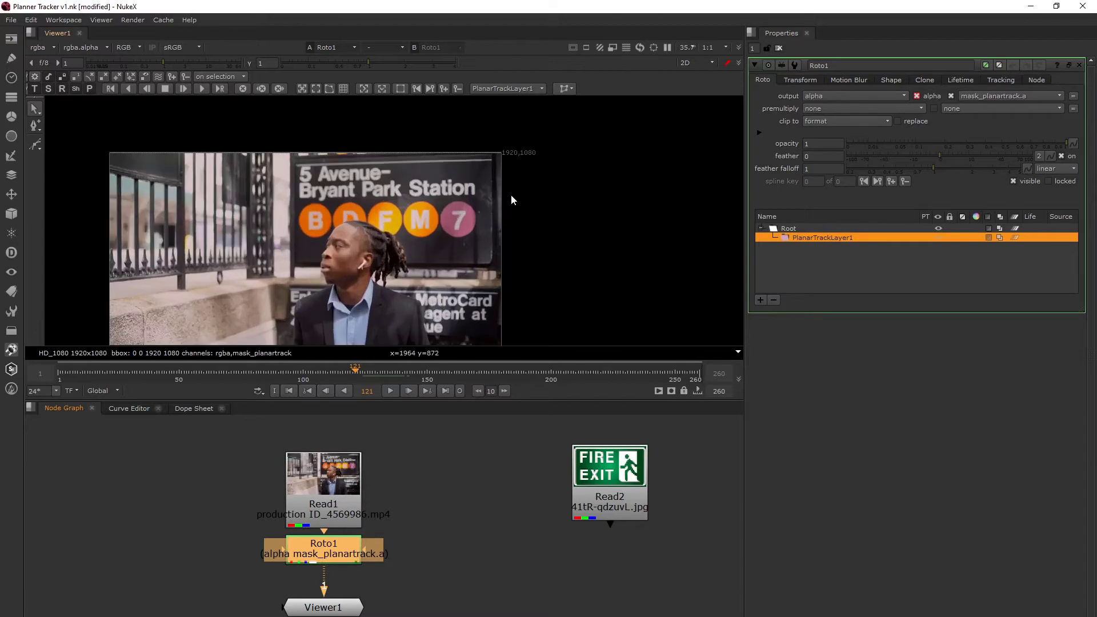
scroll(510, 194, up, 1)
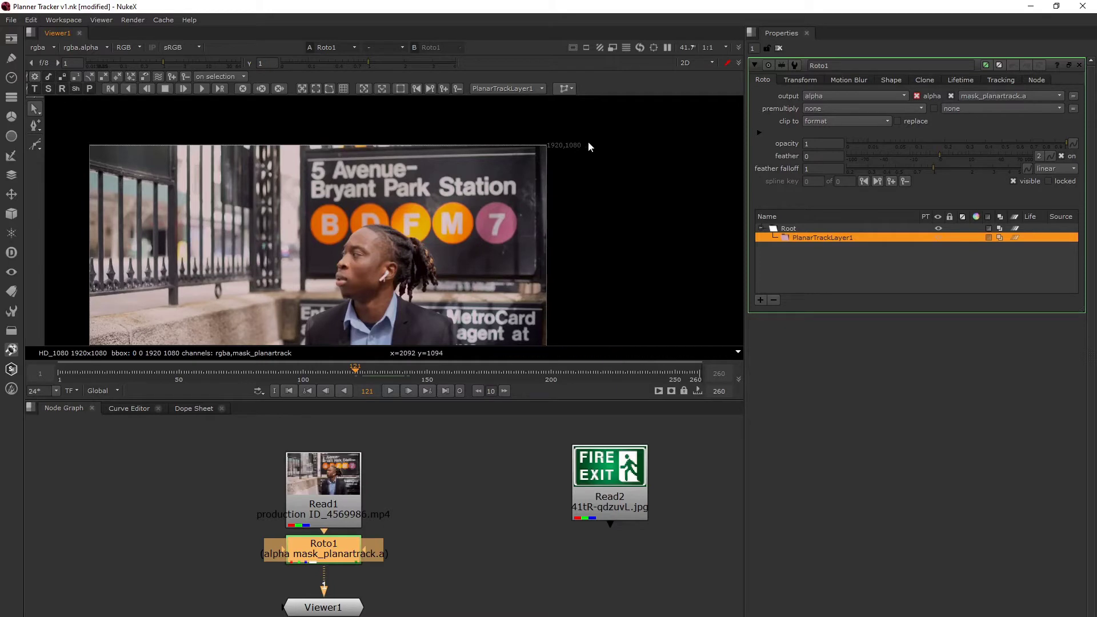
right_click(34, 147)
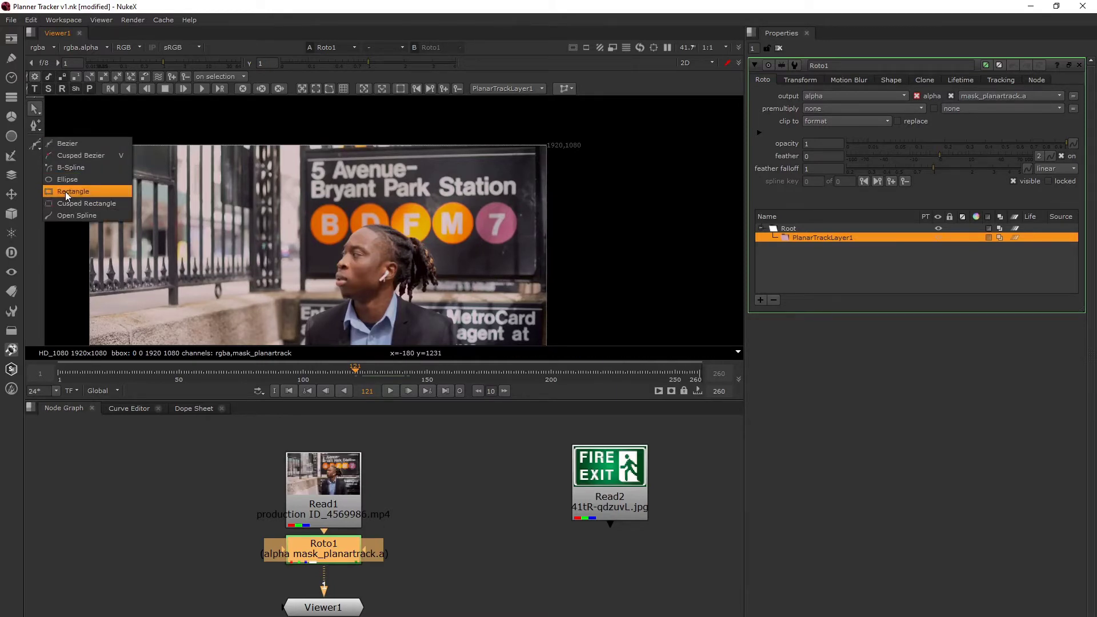
click(62, 143)
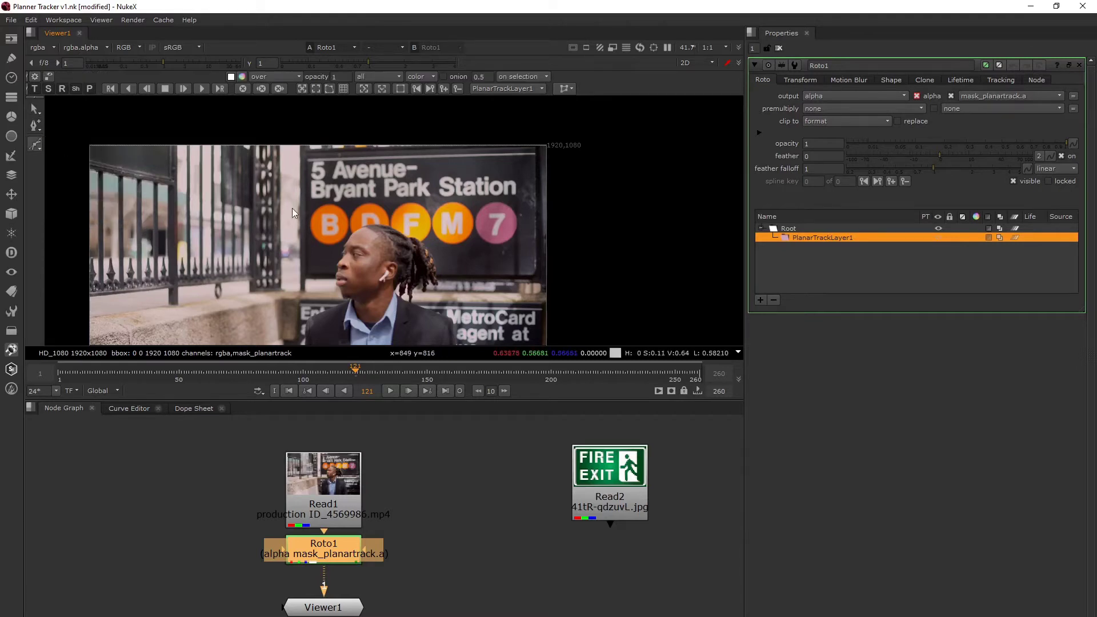
click(307, 159)
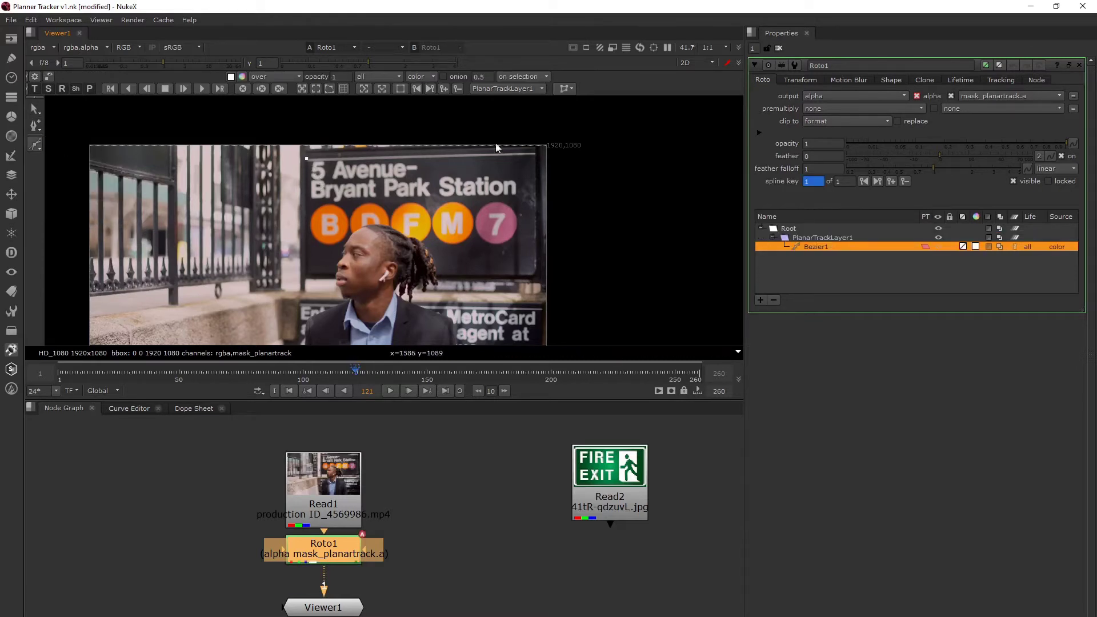
click(533, 153)
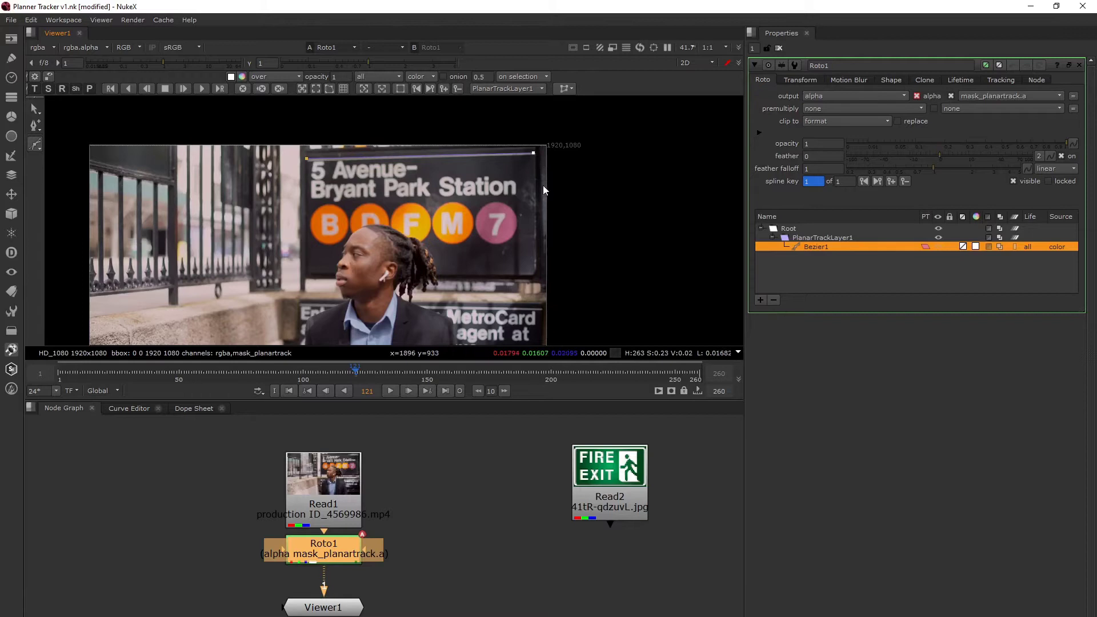
click(536, 278)
click(306, 276)
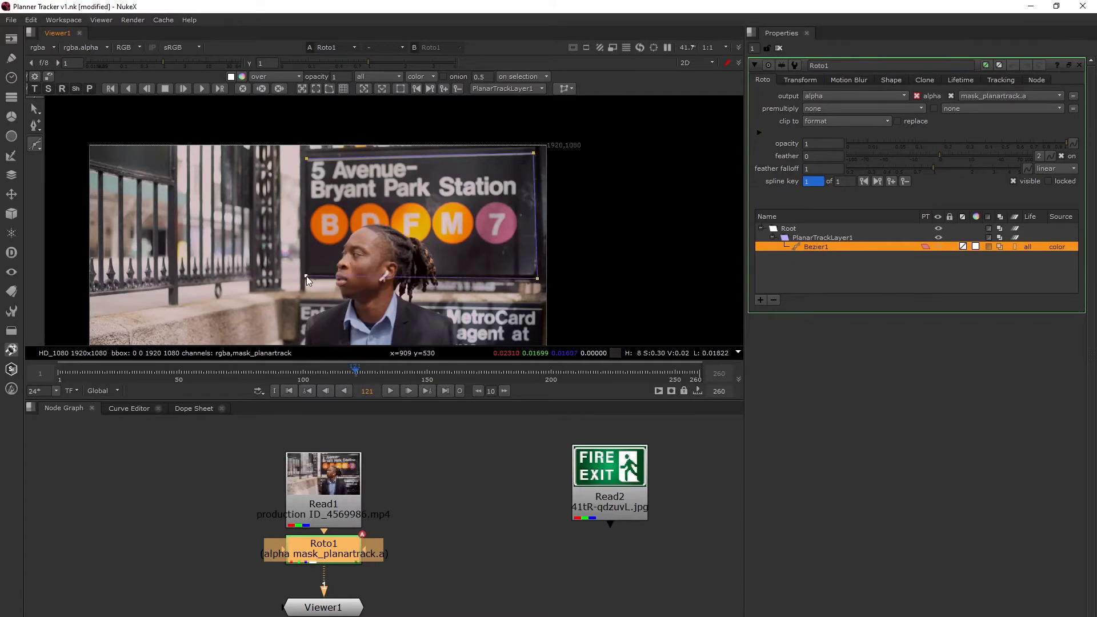
click(307, 159)
scroll(355, 197, down, 2)
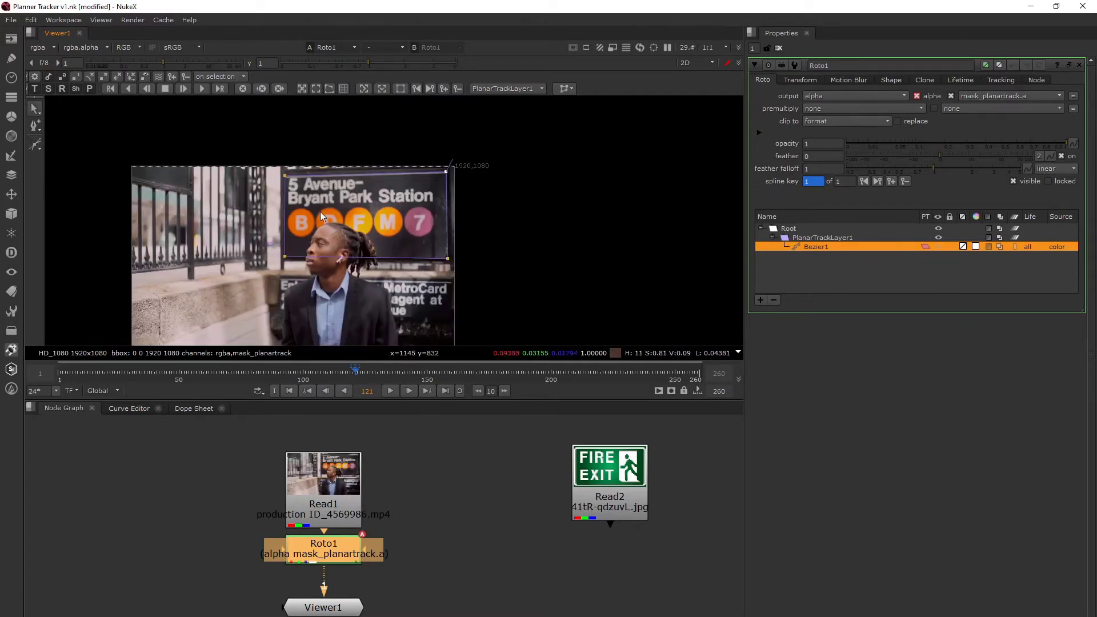
Examine the frame range and direction options for tracking the Bezier backward to the start and forward to the end, without running either.
click(323, 606)
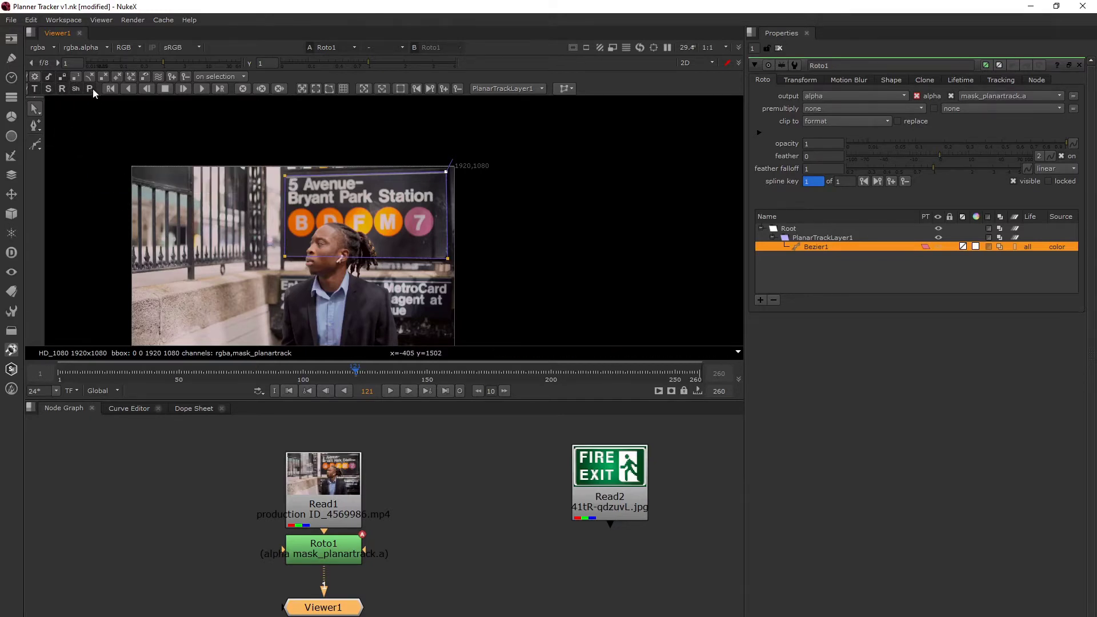
click(334, 546)
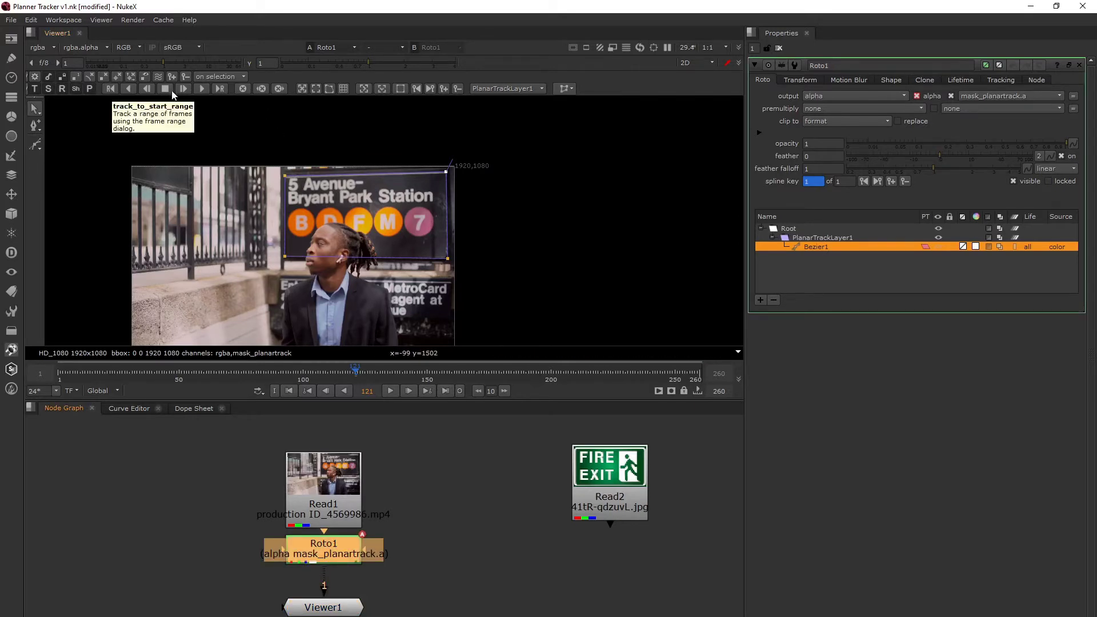
click(110, 88)
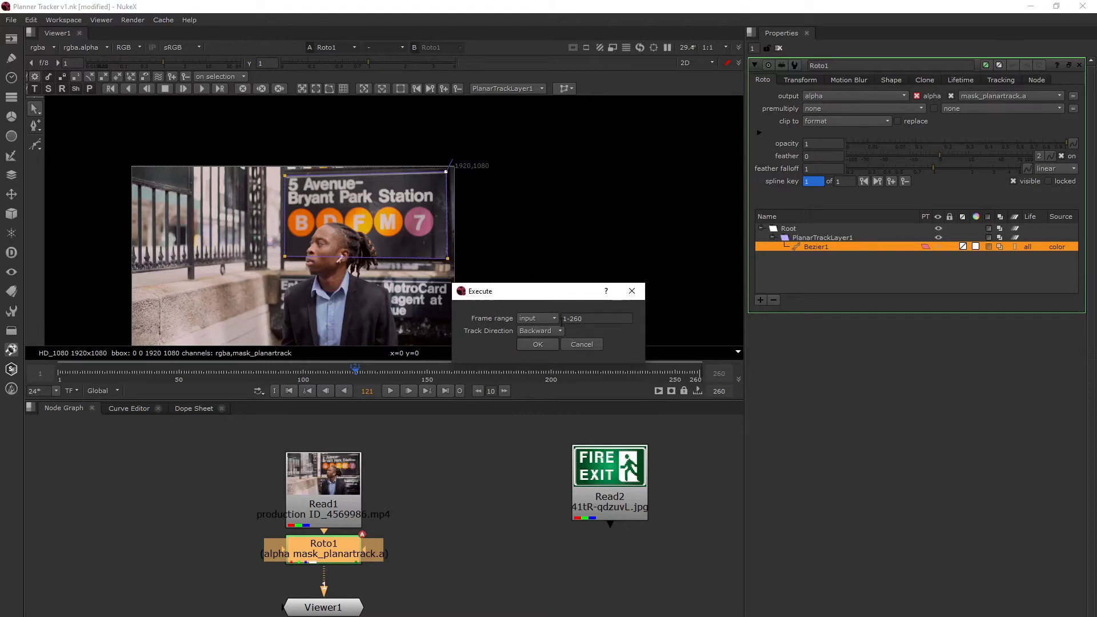
drag(562, 320, 588, 321)
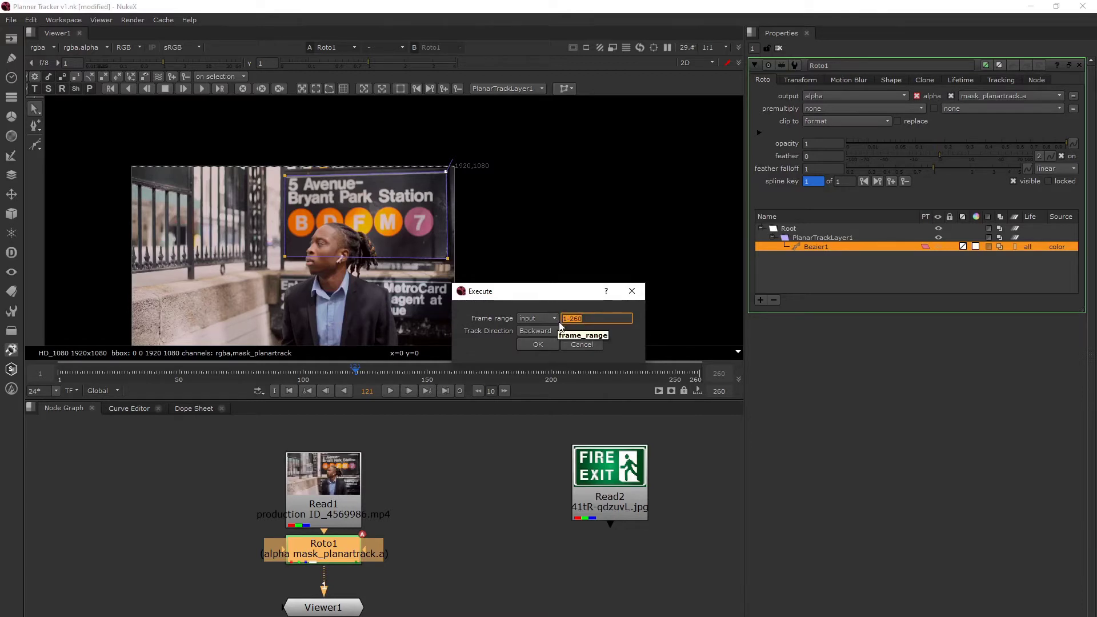
click(554, 347)
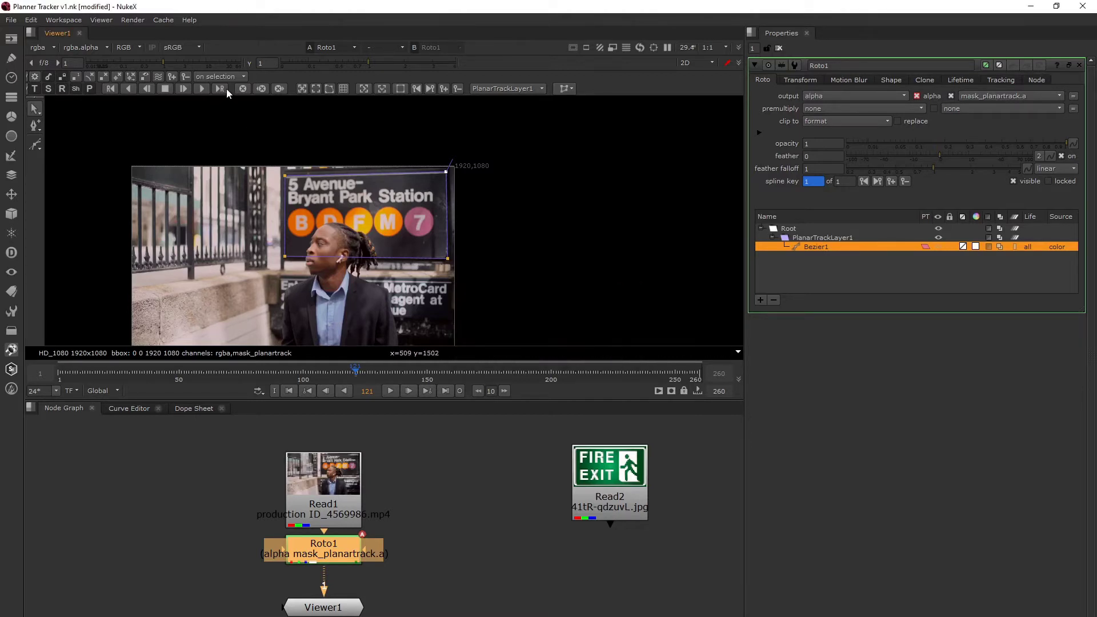
click(221, 87)
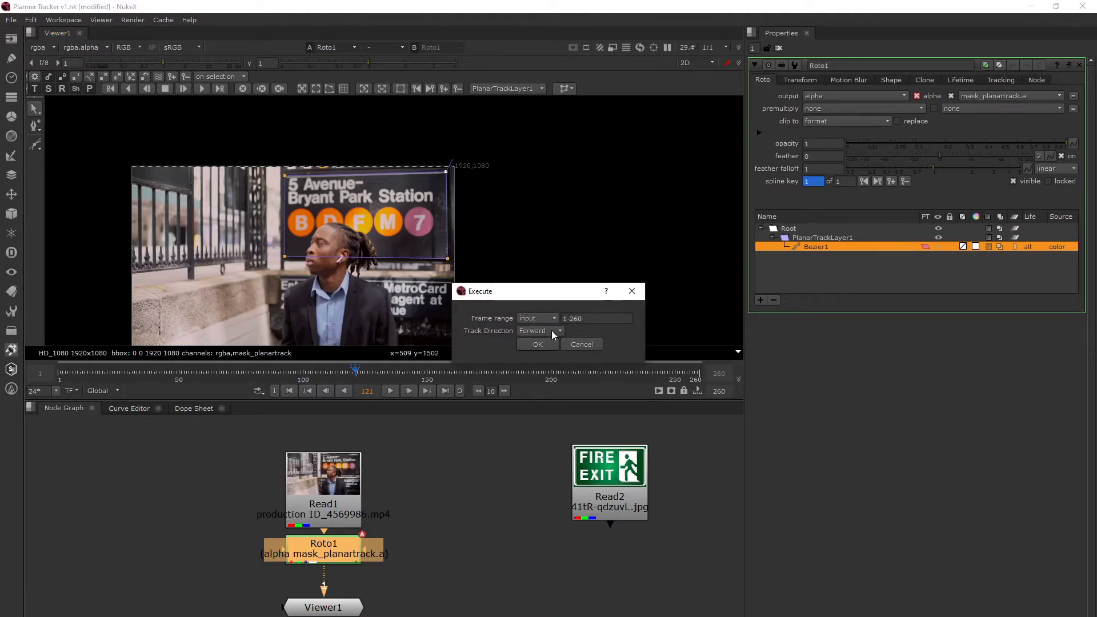
drag(562, 318, 582, 320)
key(Escape)
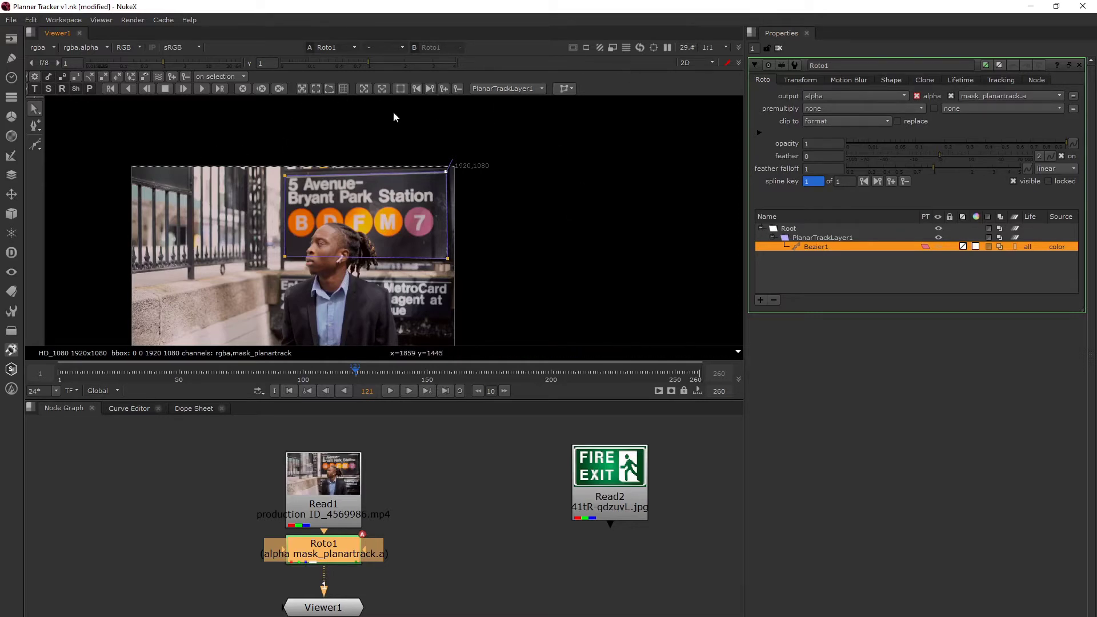
Try tracking the station sign's Bezier forward from frame 121, stopping the track after a few frames.
drag(257, 161, 569, 311)
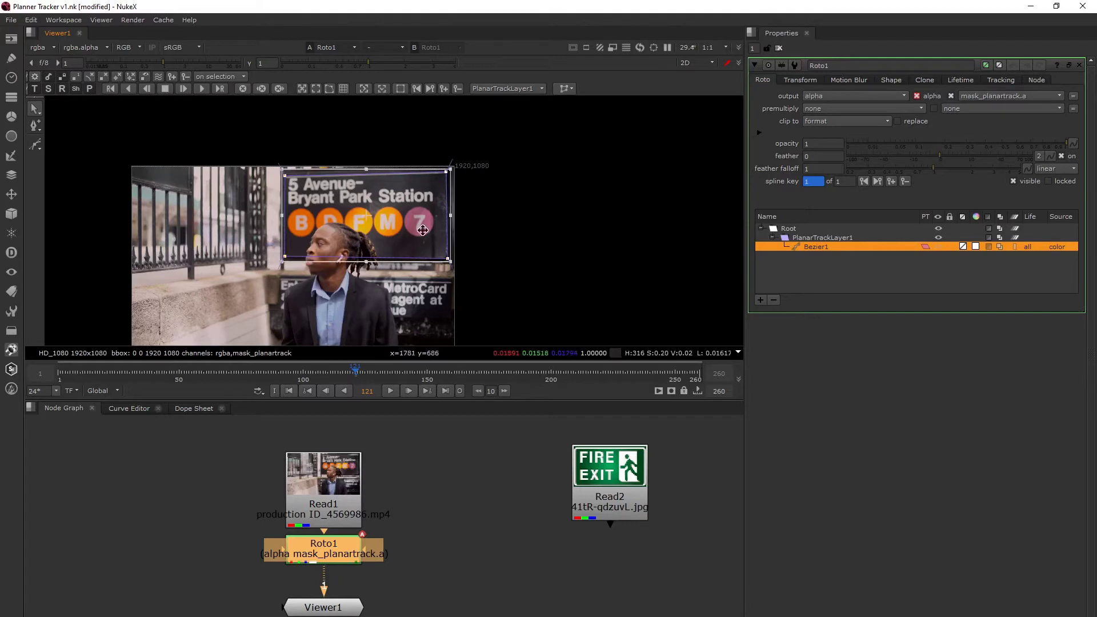
scroll(320, 196, up, 2)
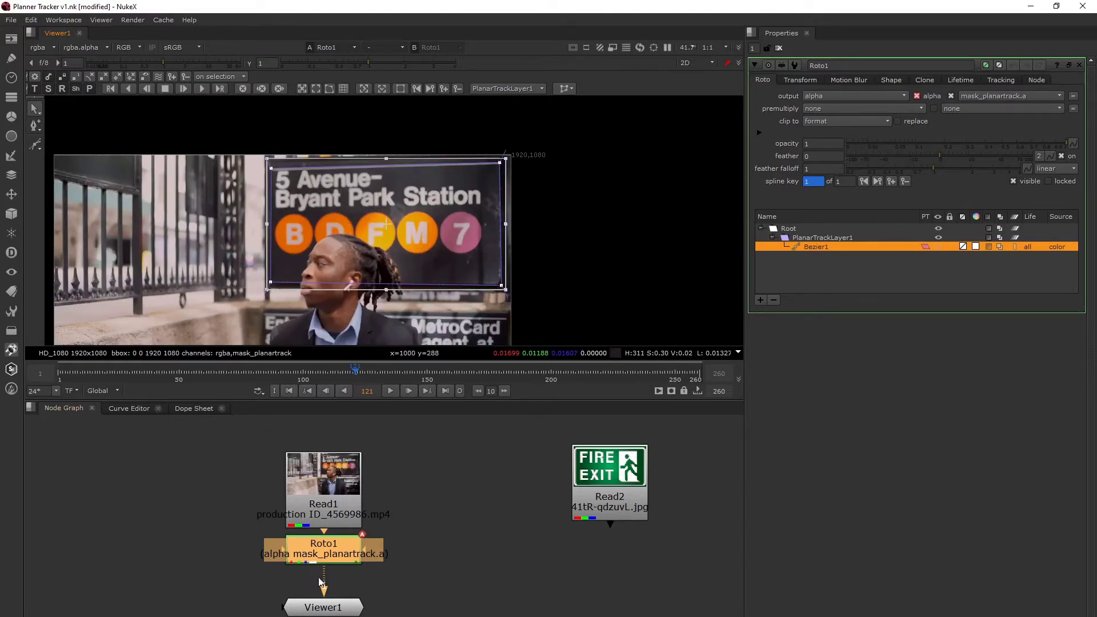
click(323, 606)
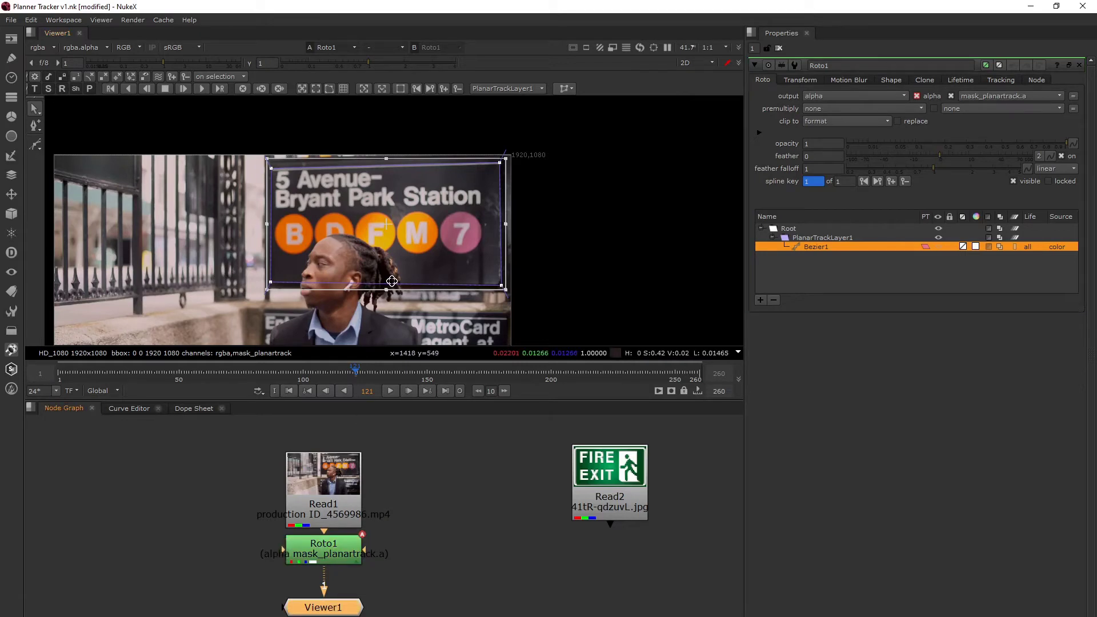
middle_drag(394, 262, 383, 264)
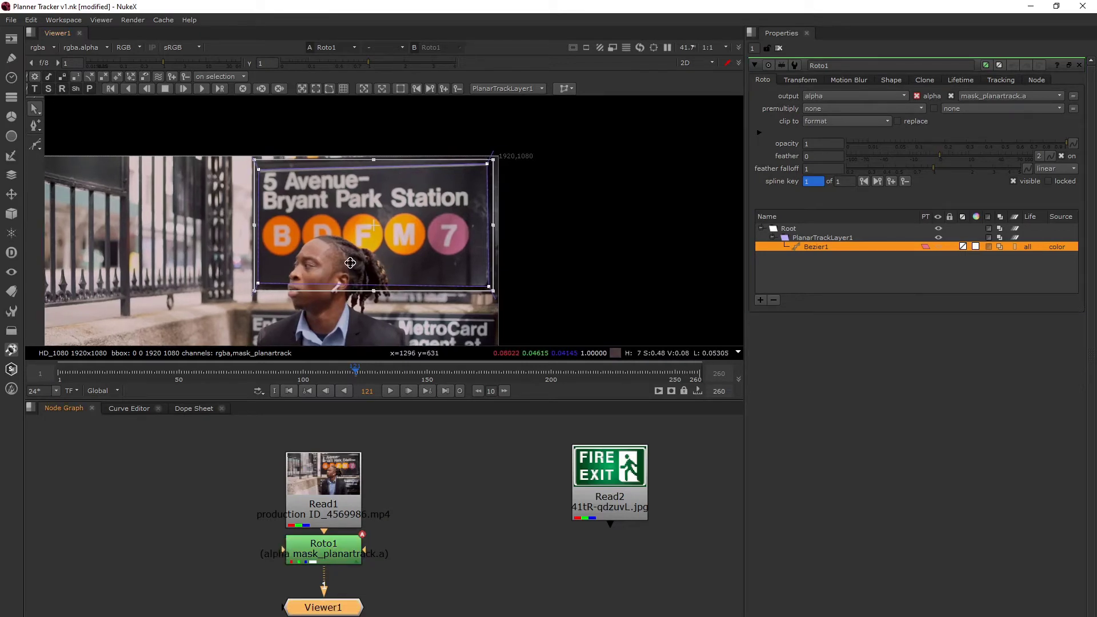
click(201, 89)
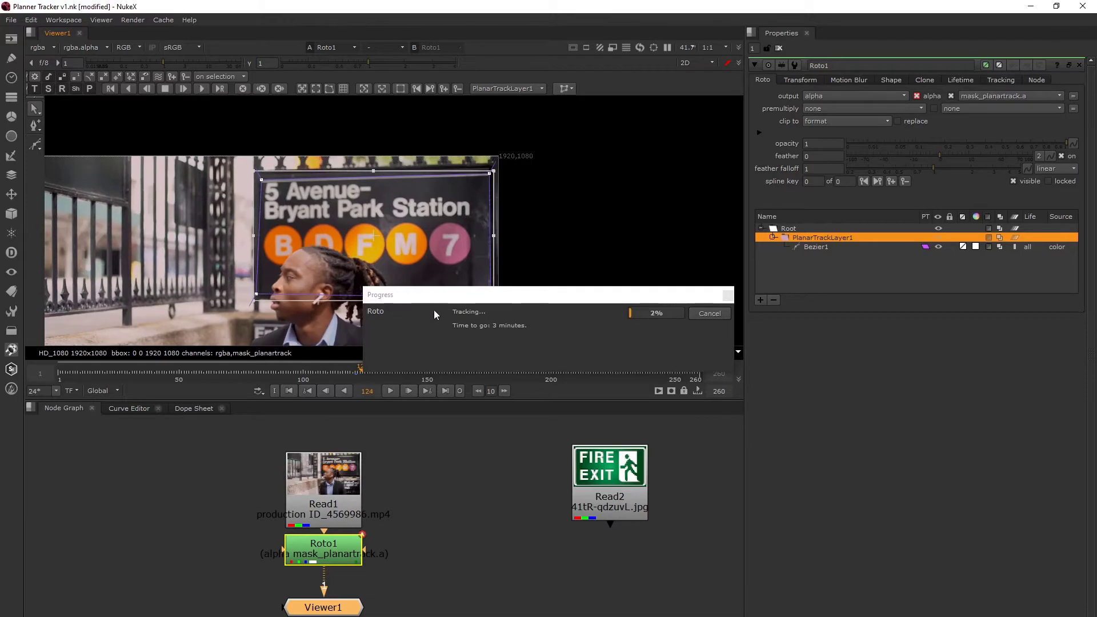
drag(467, 293, 516, 393)
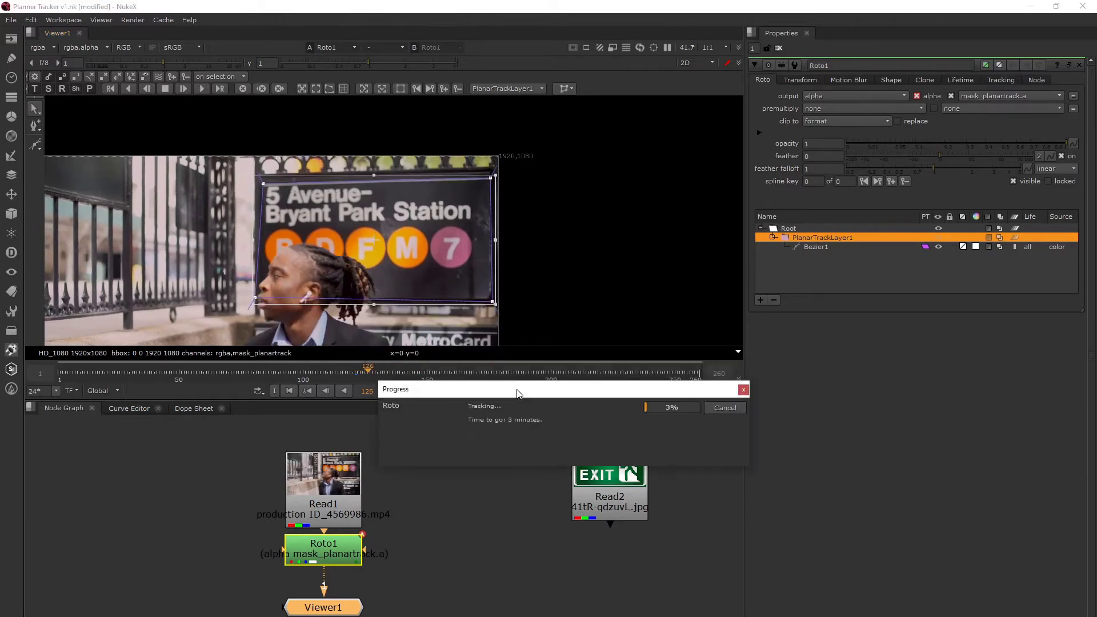
click(723, 408)
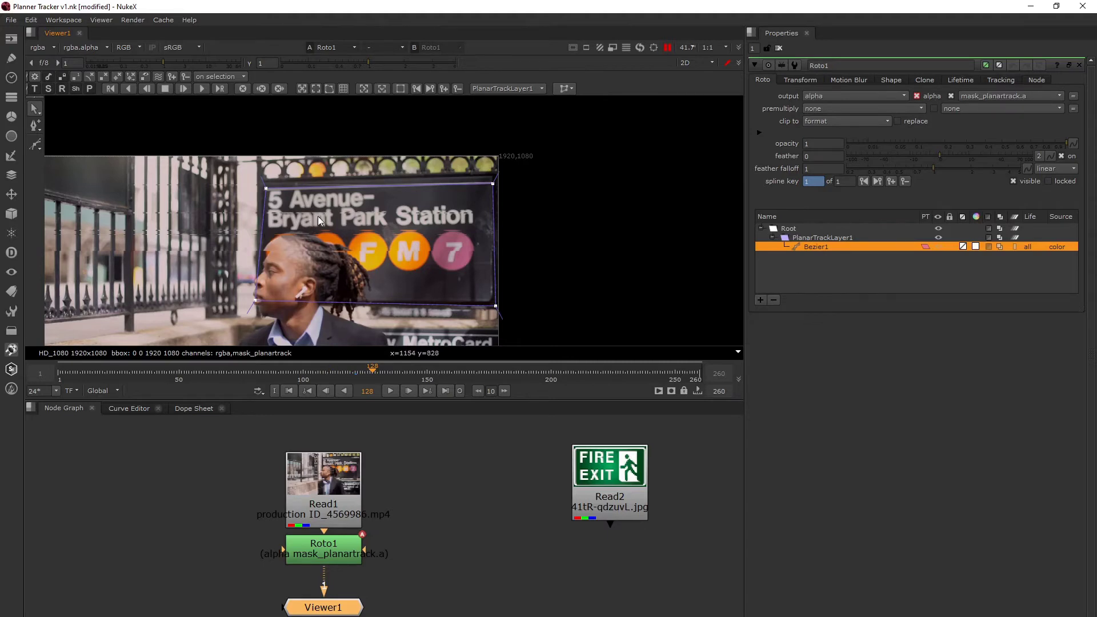
Return to frame 121 and delete the sign's Bezier and its planar track layer from the Roto node.
click(339, 505)
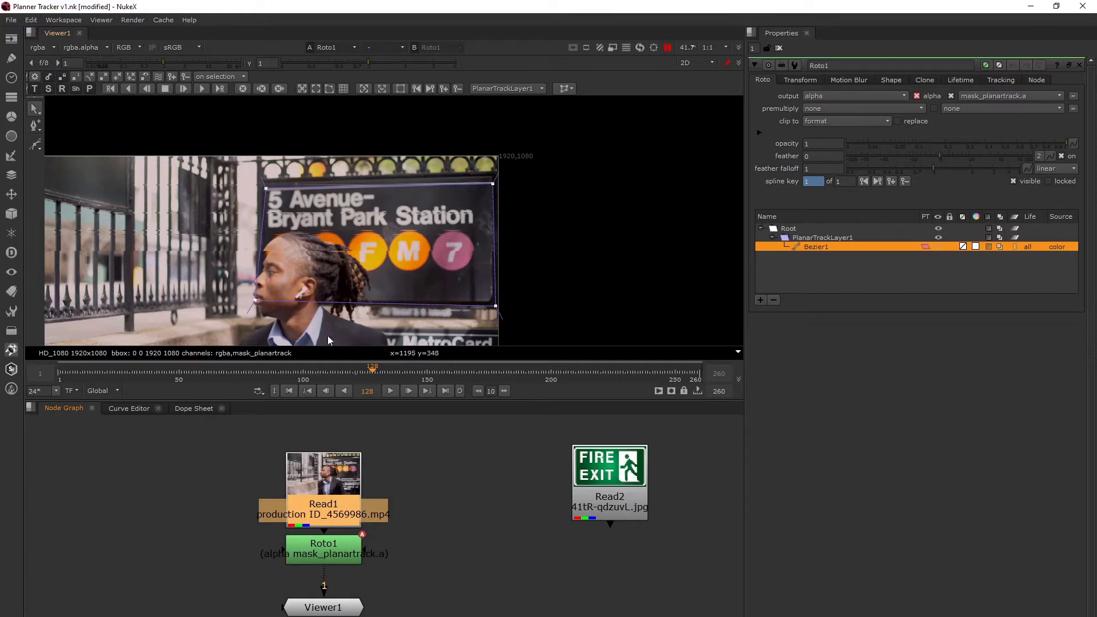
click(347, 544)
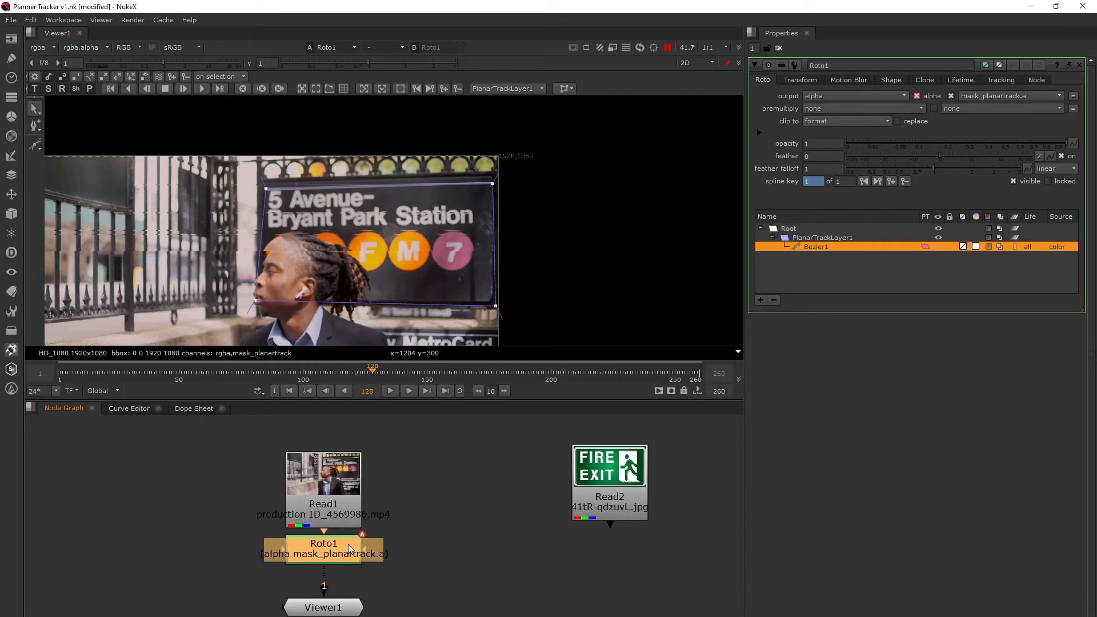
click(355, 372)
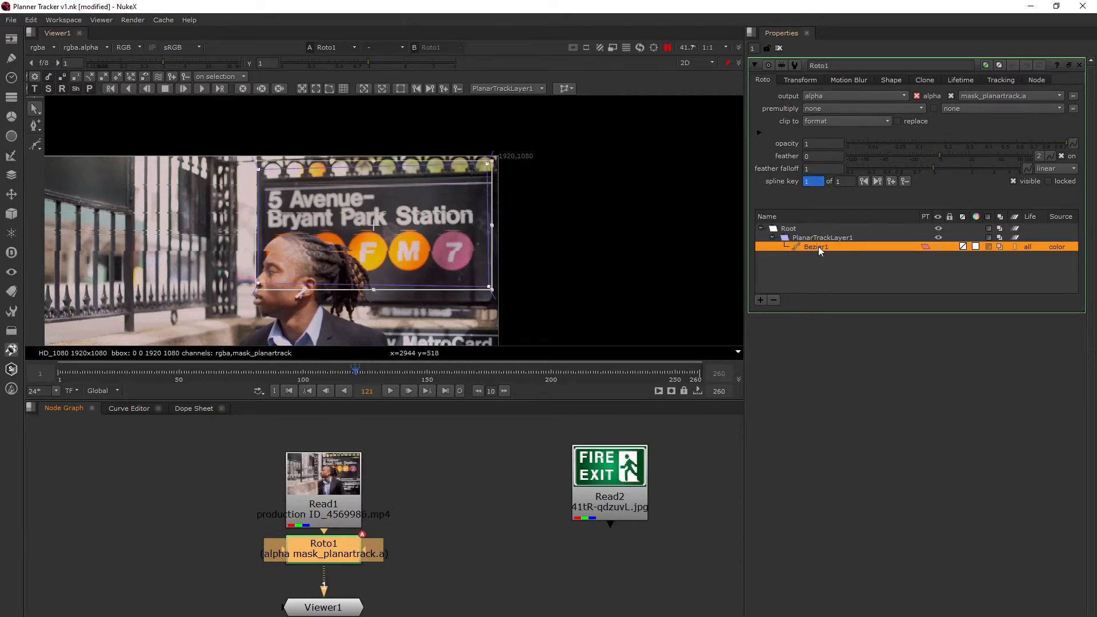
click(773, 301)
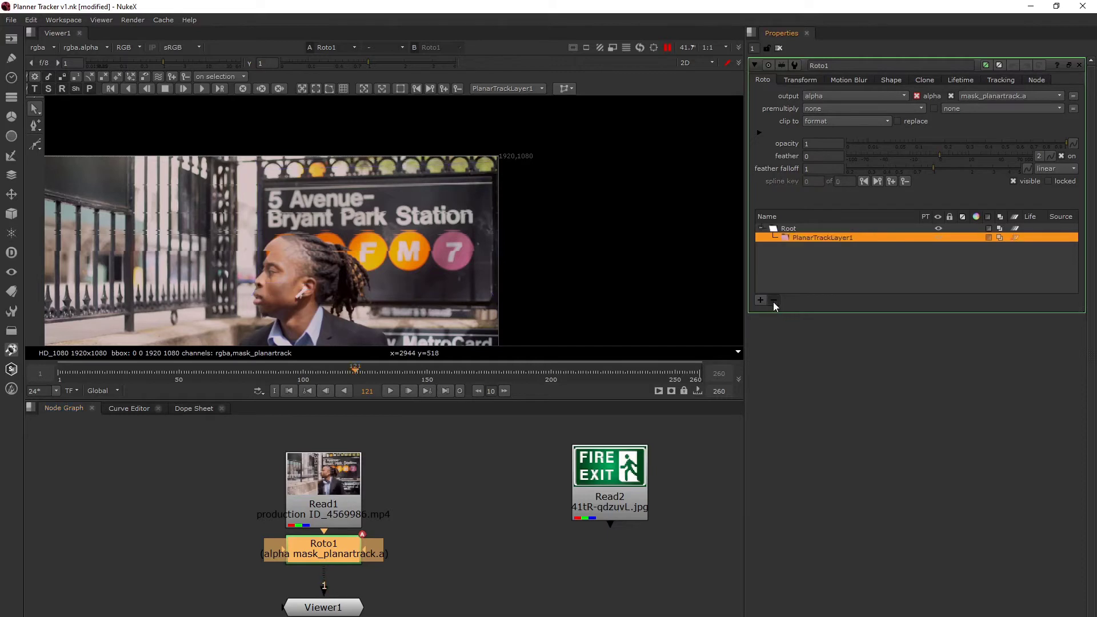
click(772, 301)
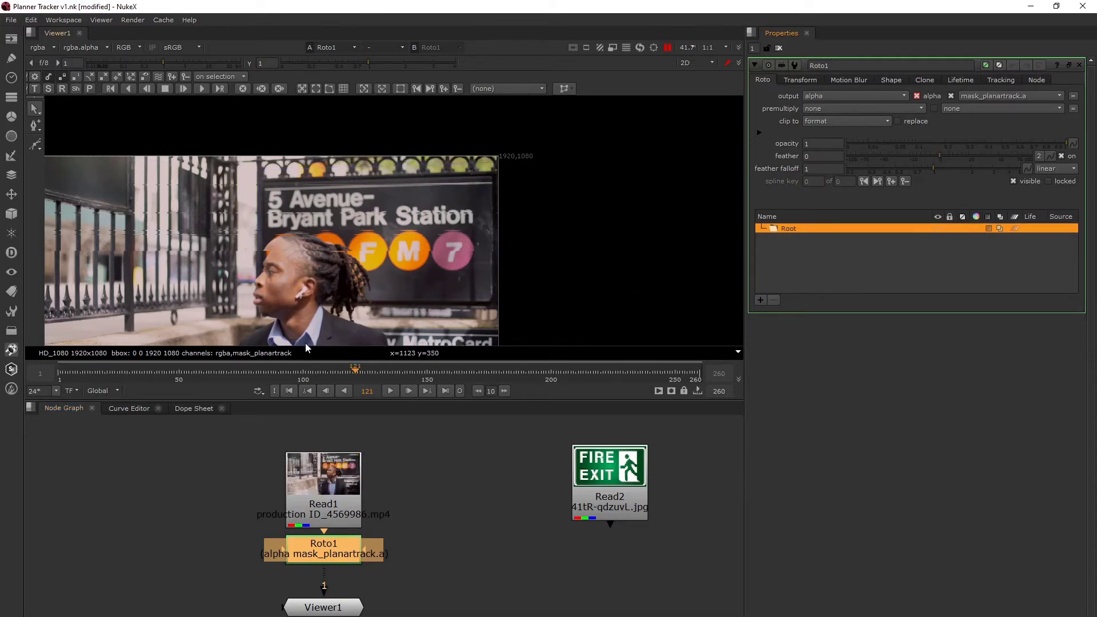
Resume viewer updates and move through the footage to frame 129, where the whole station sign is in shot.
click(310, 372)
drag(311, 372, 295, 372)
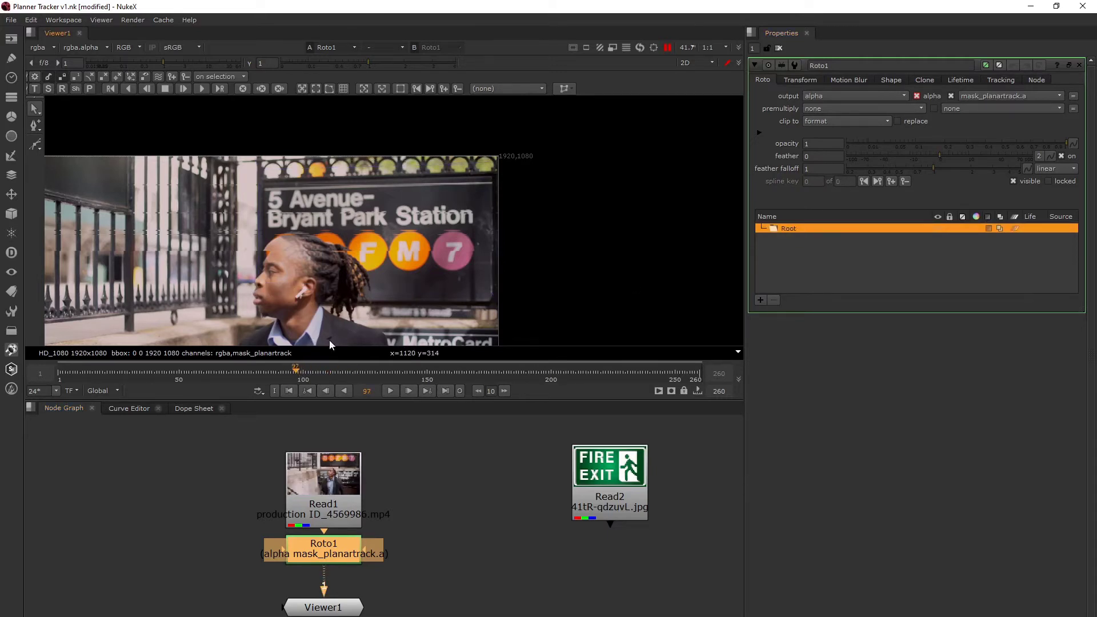
click(667, 48)
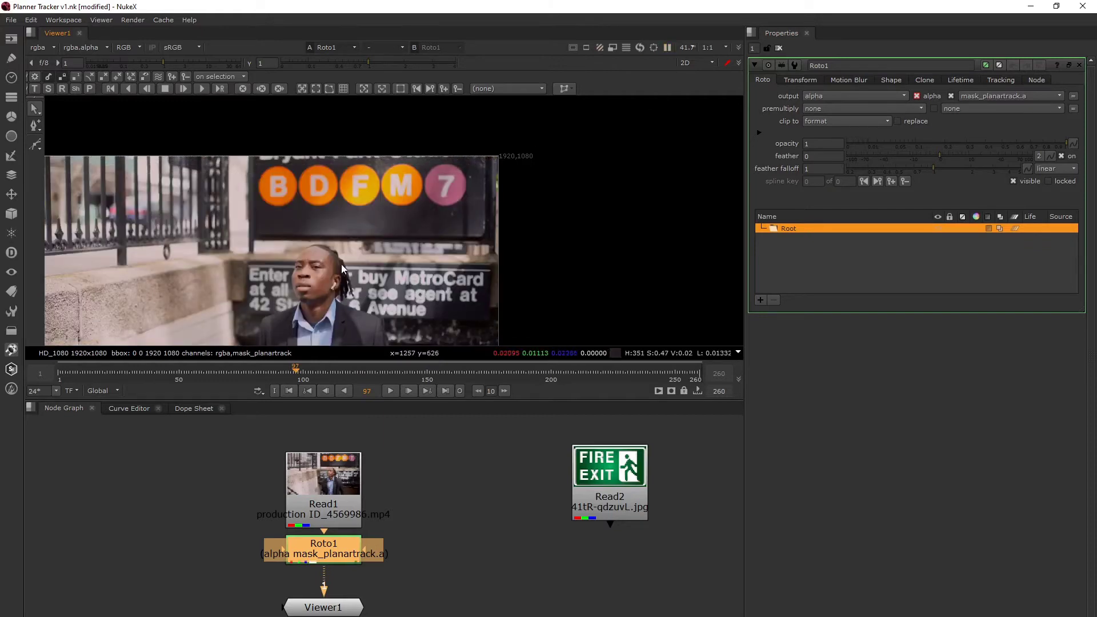
click(308, 375)
key(l)
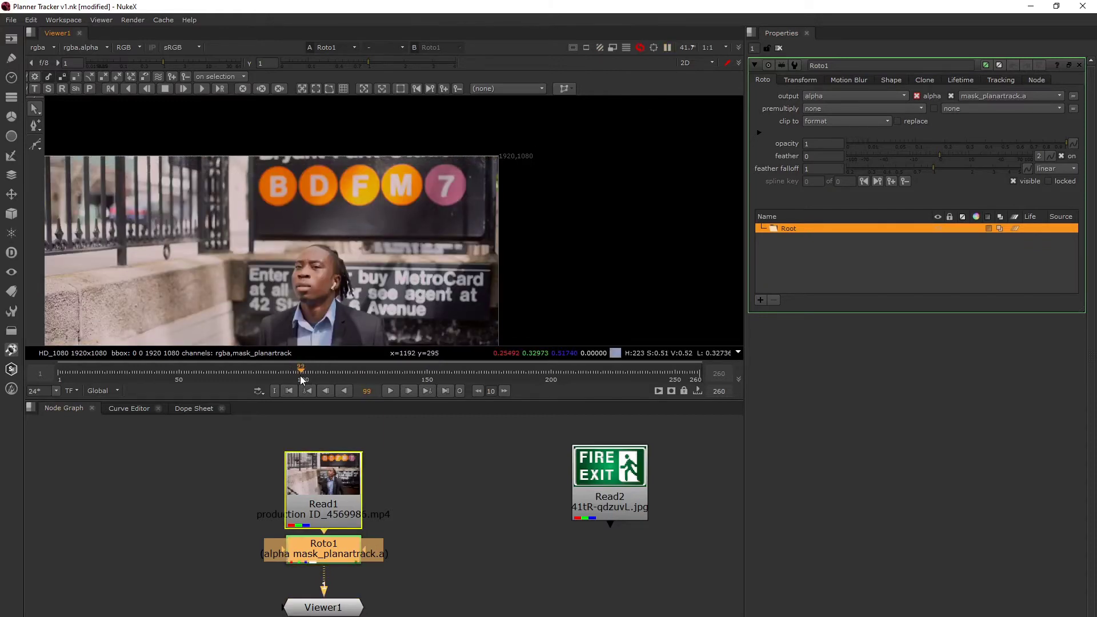
middle_drag(329, 224, 329, 217)
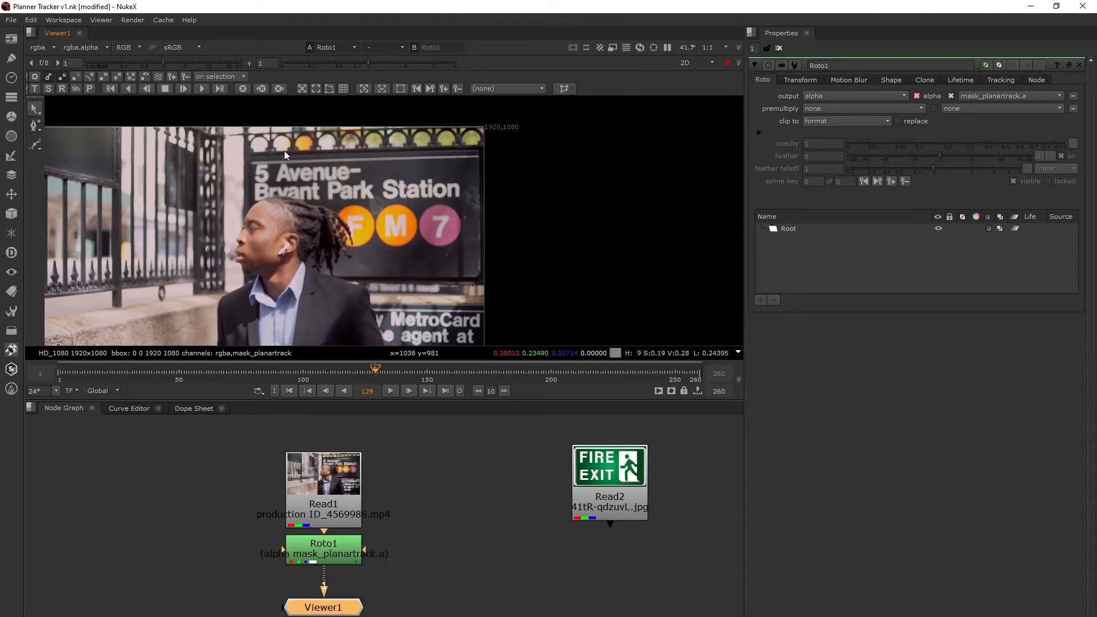
Draw a closed four-point Bezier around the station sign at frame 129 and adjust its lower corners to the sign's edge.
click(35, 144)
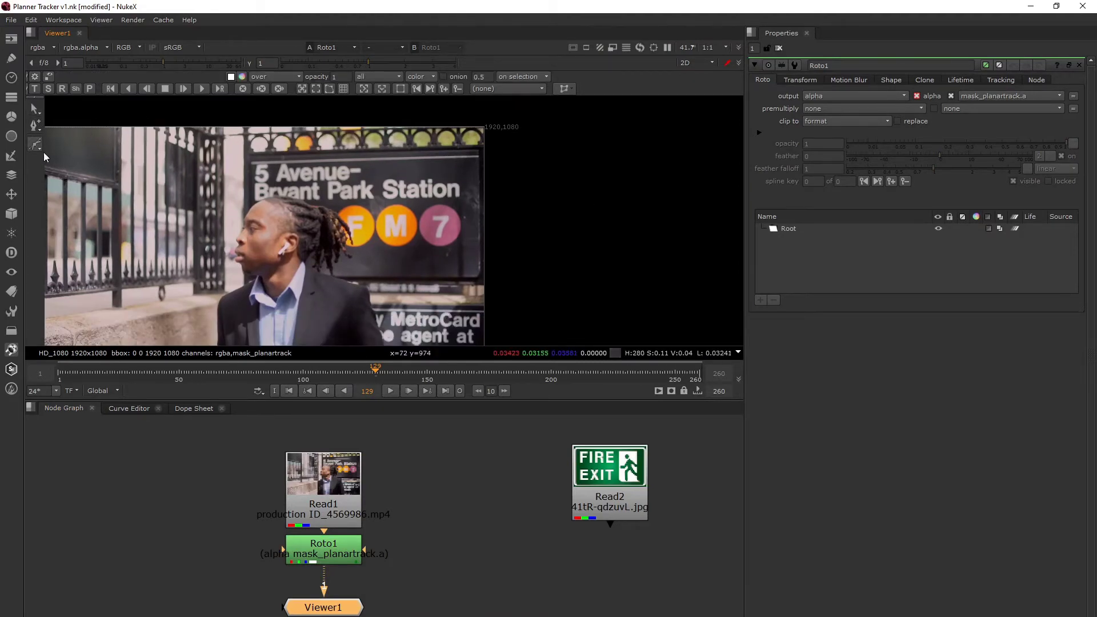
drag(36, 147, 86, 150)
click(249, 162)
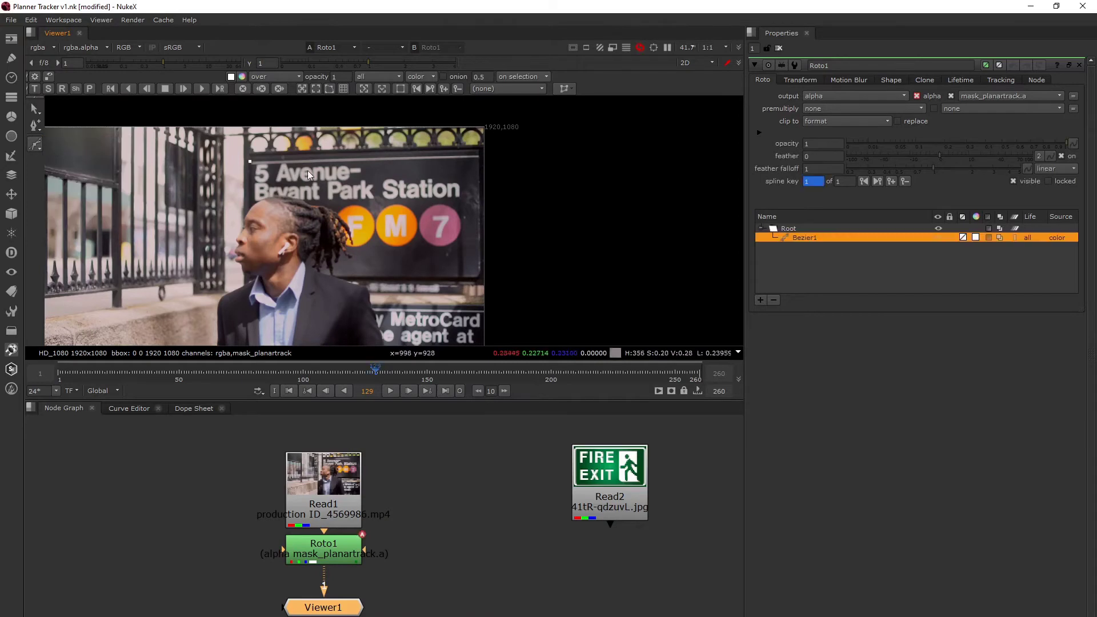
click(478, 155)
click(481, 280)
click(253, 279)
click(250, 162)
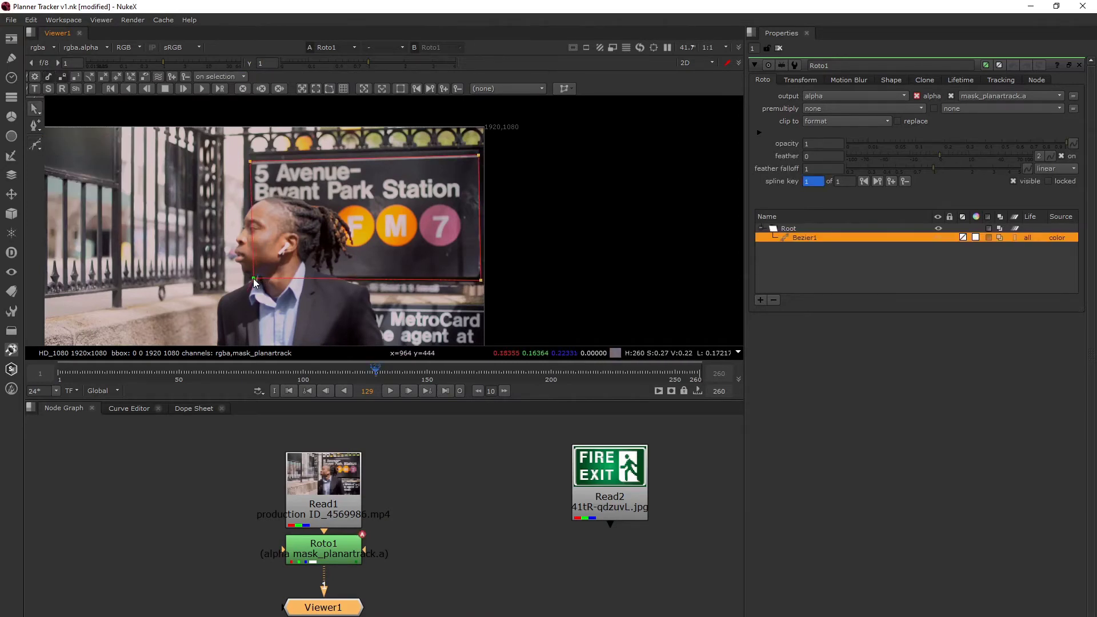
drag(253, 279, 251, 277)
drag(480, 280, 481, 275)
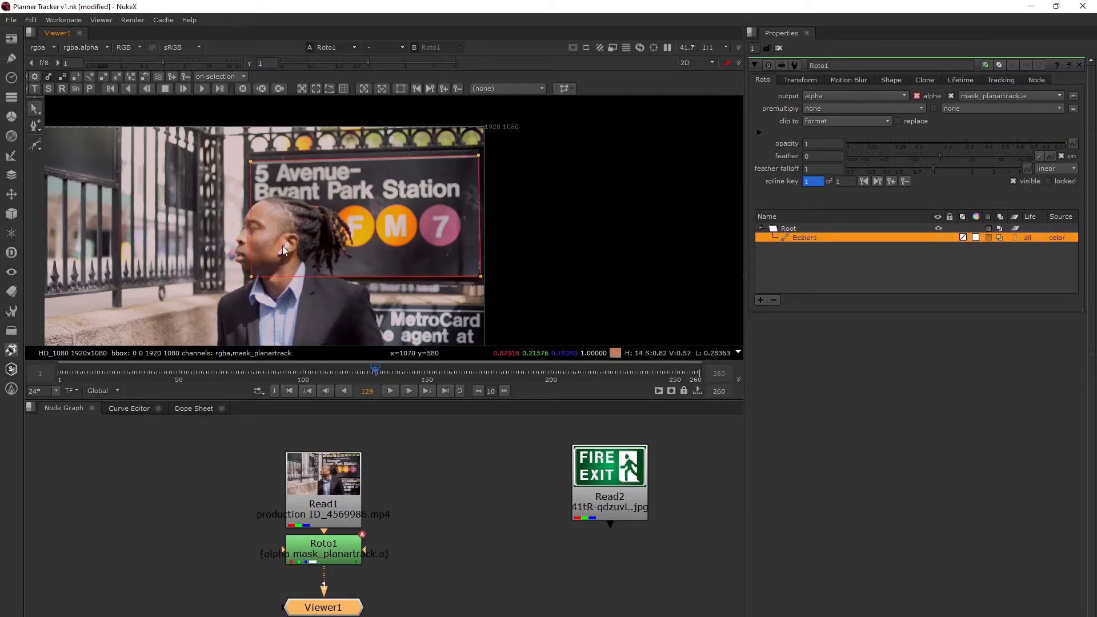
Assign the new sign Bezier to a planar track layer using Planar-track.
right_click(794, 236)
click(828, 296)
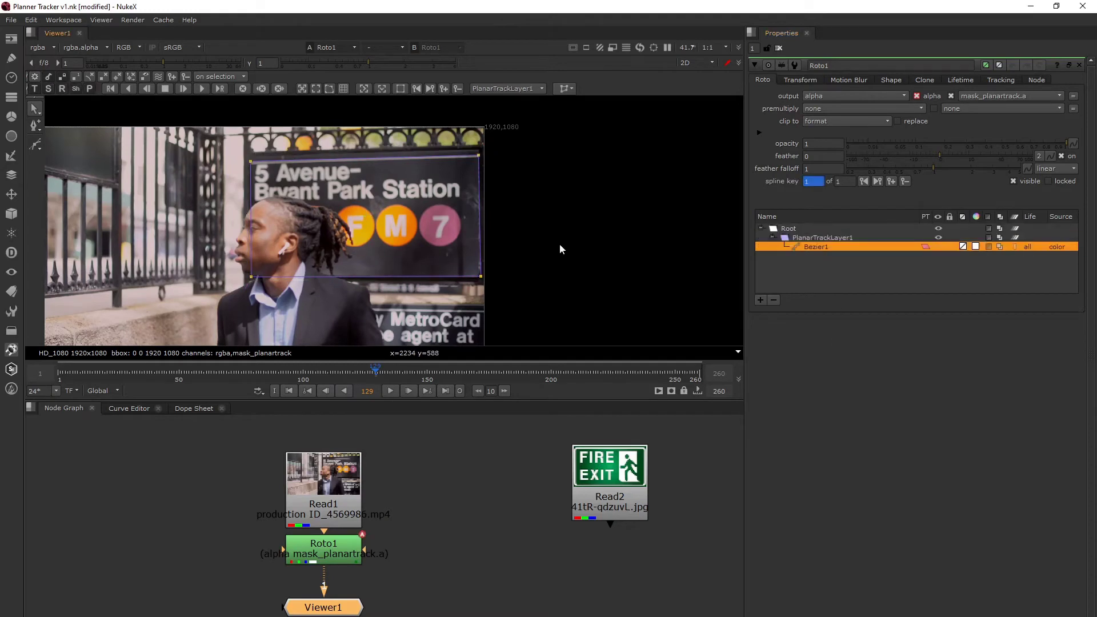
click(274, 163)
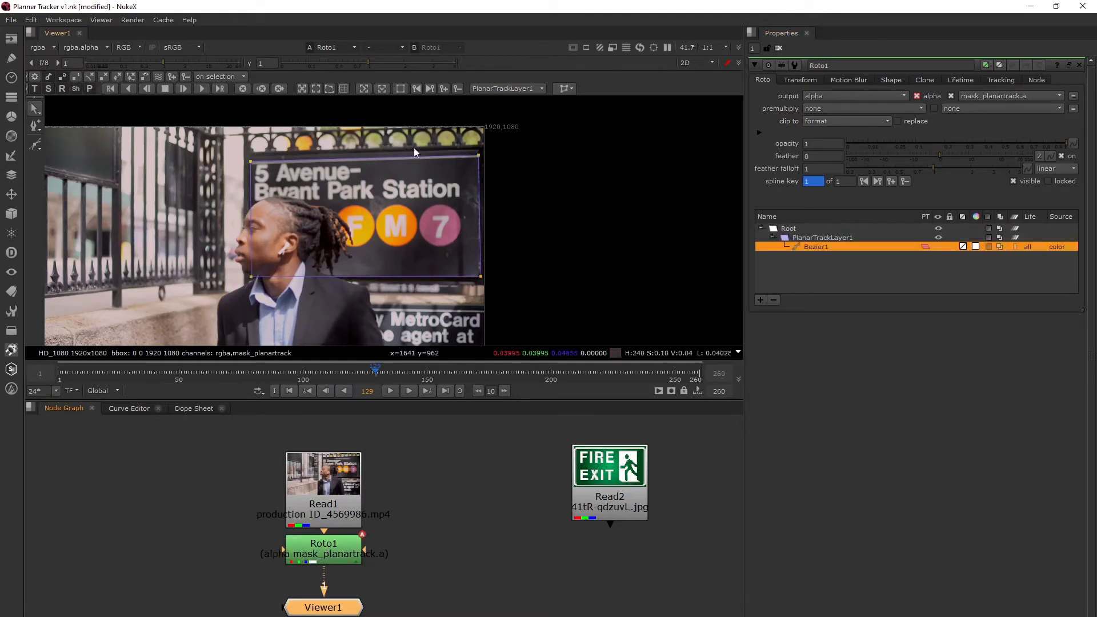
Add a new track layer above the sign's layer and rename it Character.
click(499, 89)
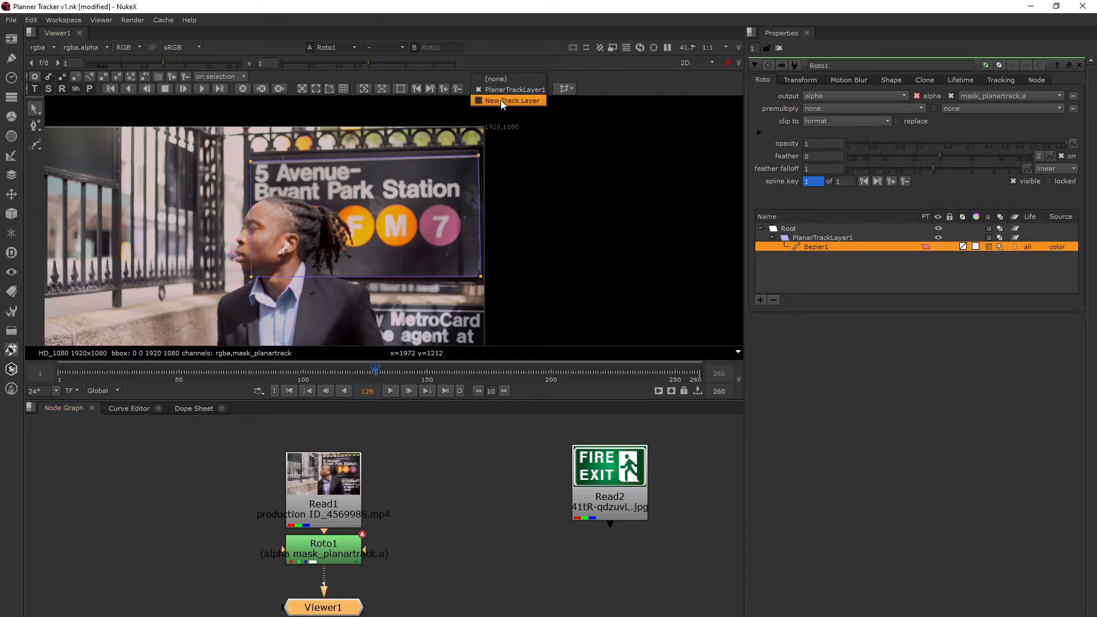
click(501, 101)
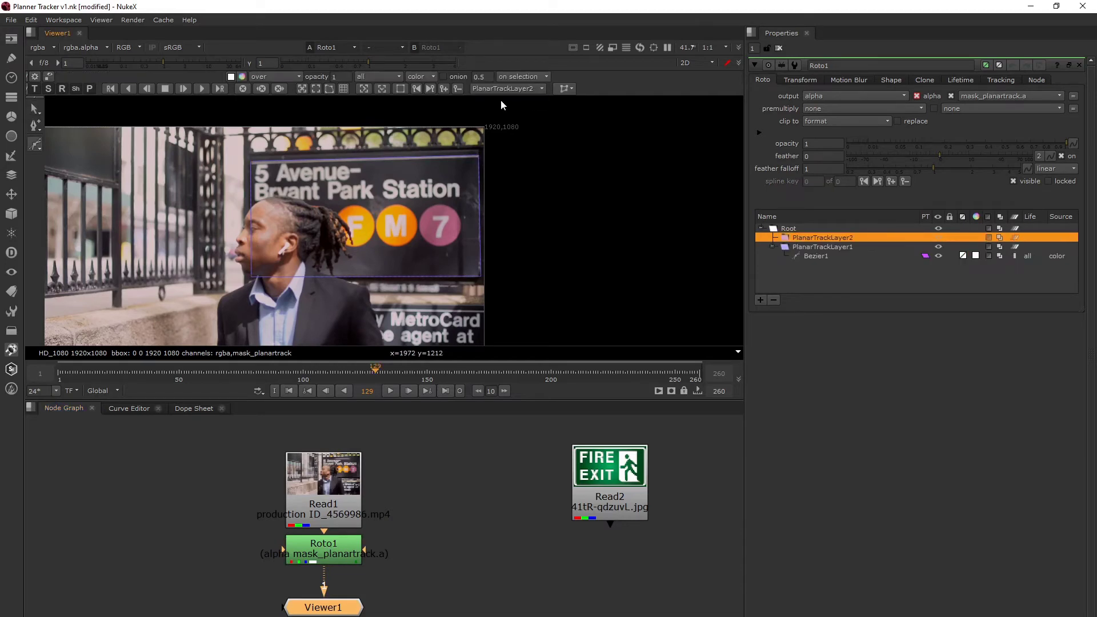
right_click(821, 235)
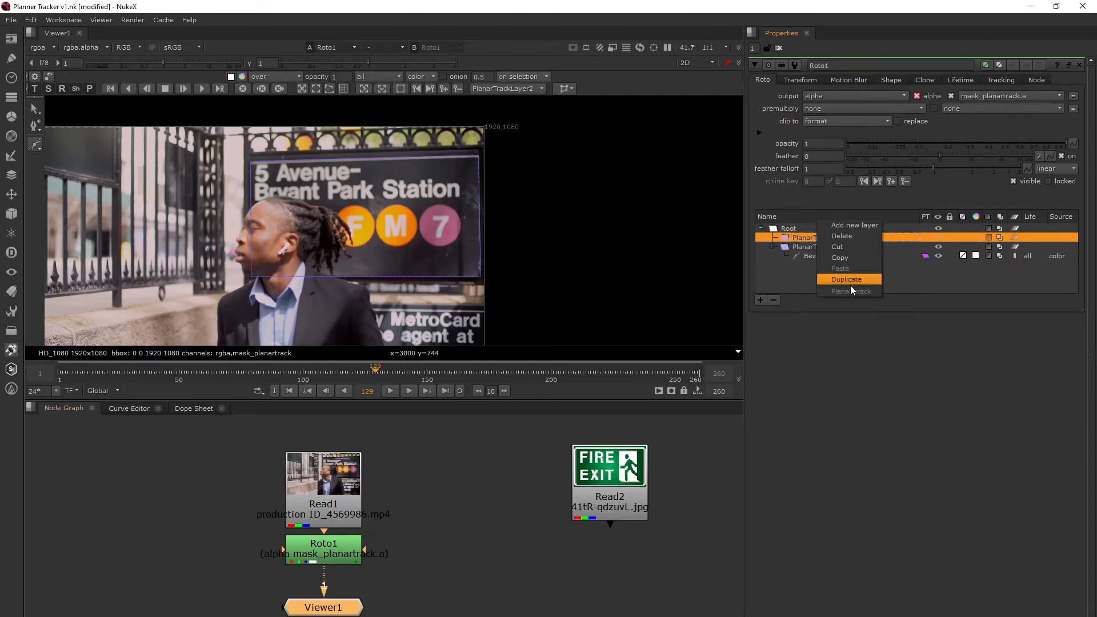
double_click(868, 237)
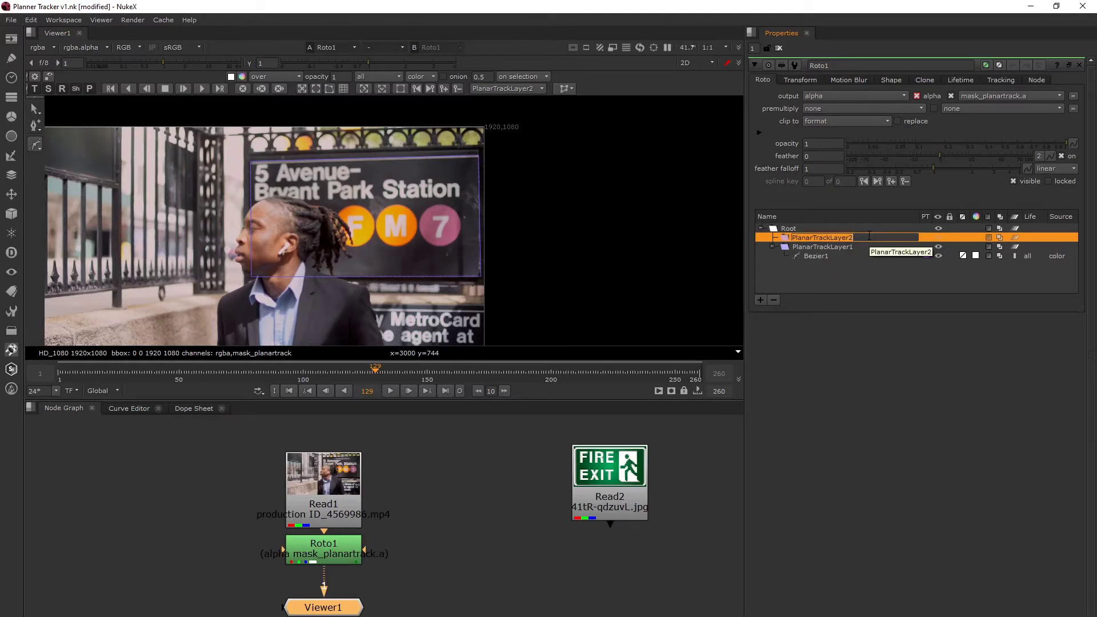
text(Character)
key(Return)
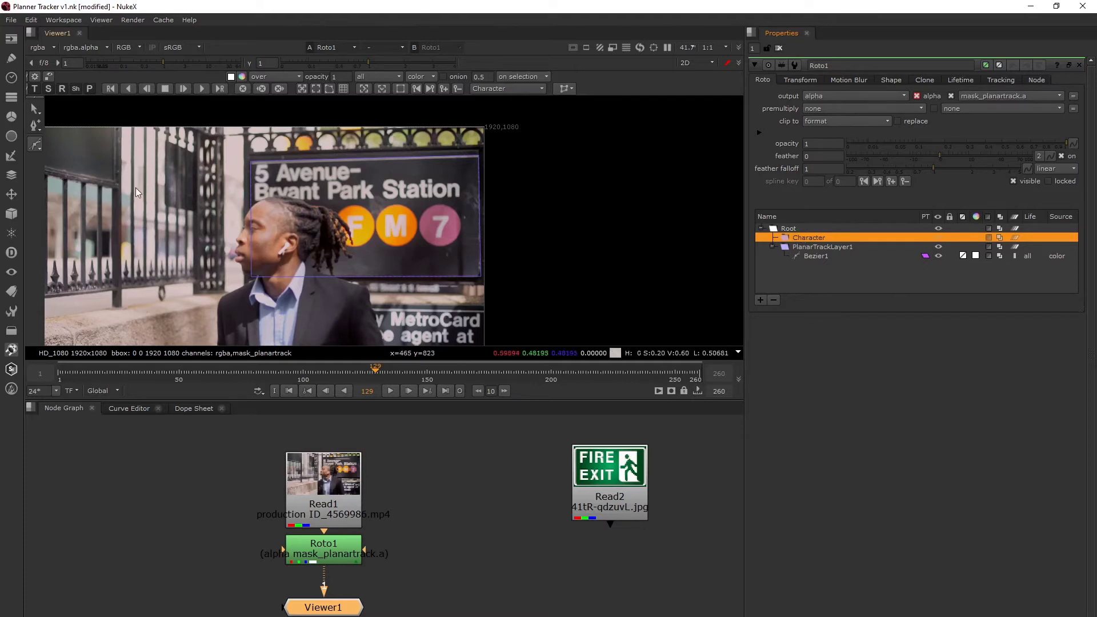
Start a cusped Bezier in the Character layer at frame 129, tracing from below the frame up the man's front arm and shoulder to his chin.
click(35, 144)
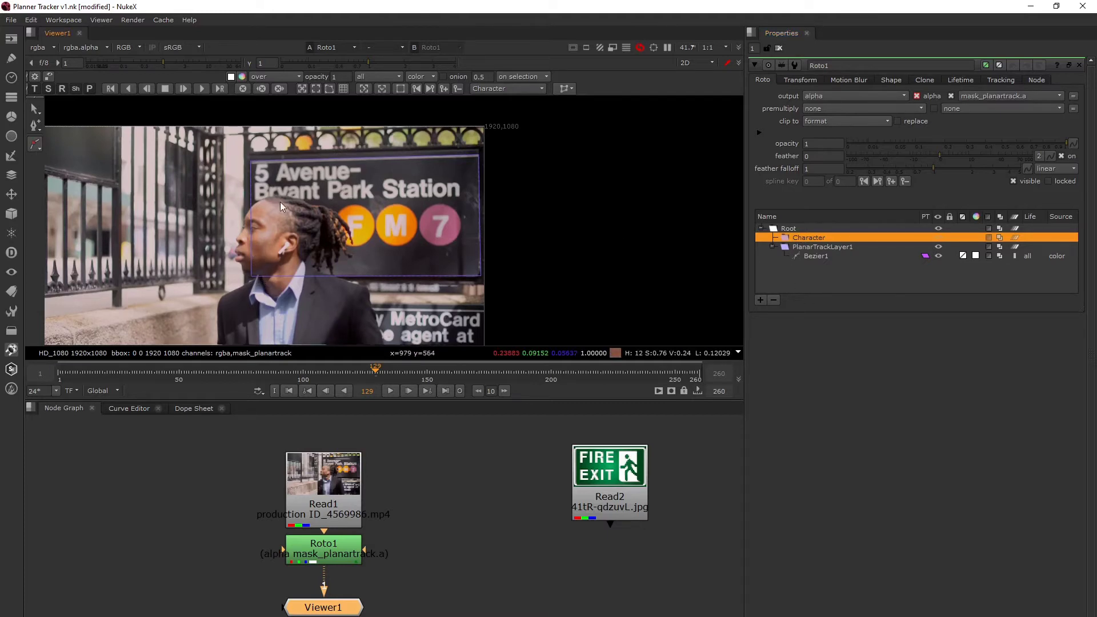
scroll(274, 233, down, 2)
scroll(259, 299, up, 3)
click(259, 299)
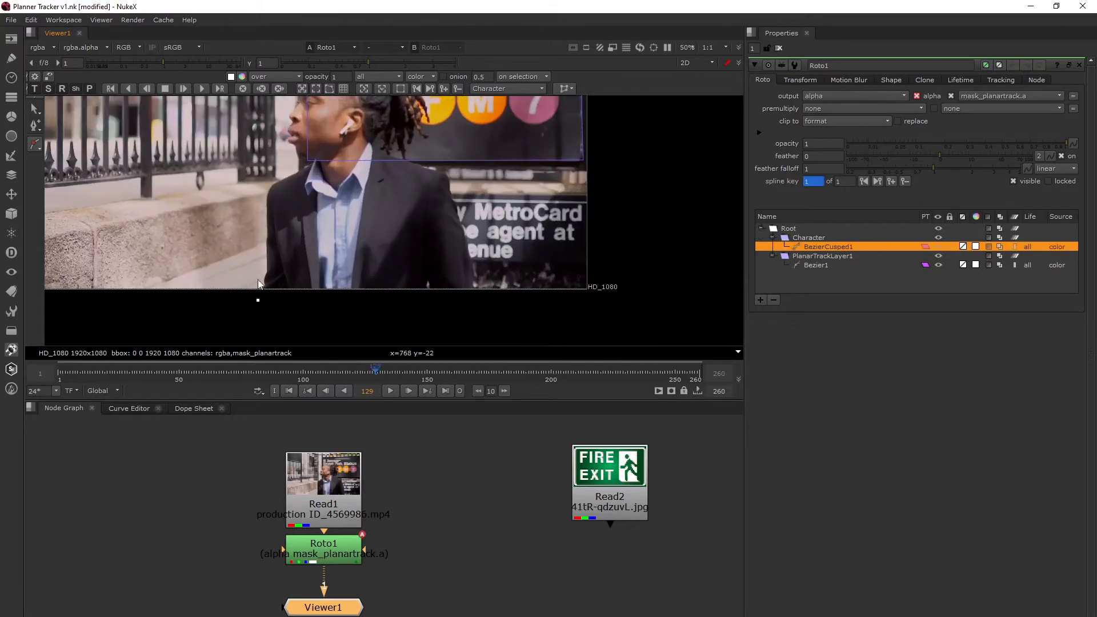
click(262, 254)
click(264, 193)
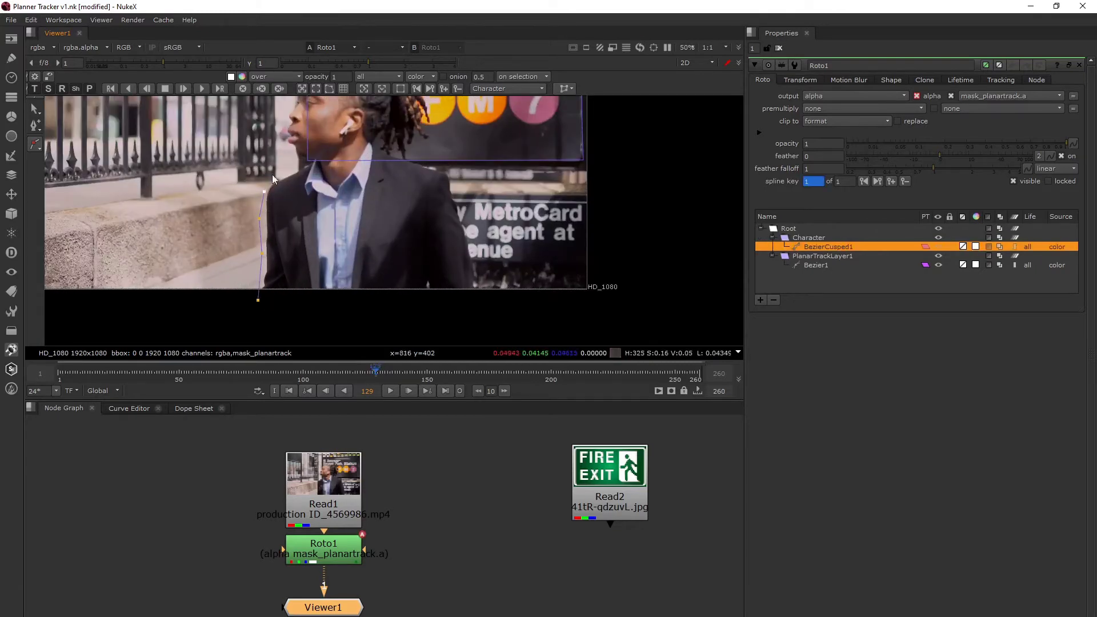
click(280, 168)
click(295, 160)
click(278, 147)
Continue the man's outline up his face, over the top of his head and around his hair.
middle_drag(280, 147, 278, 237)
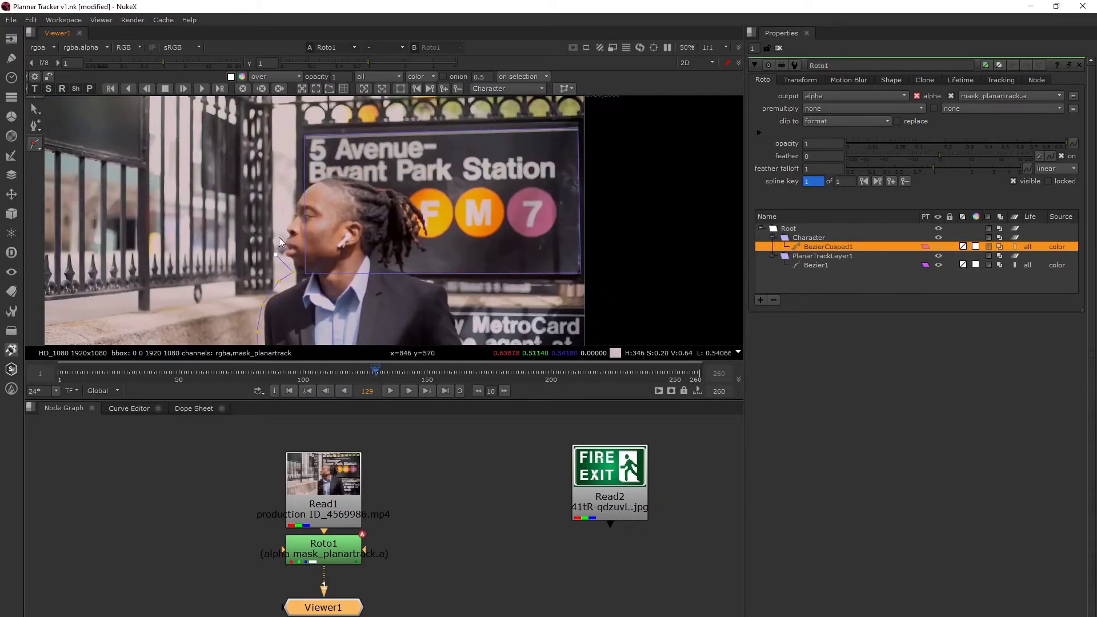
click(279, 227)
click(290, 193)
click(305, 180)
click(318, 171)
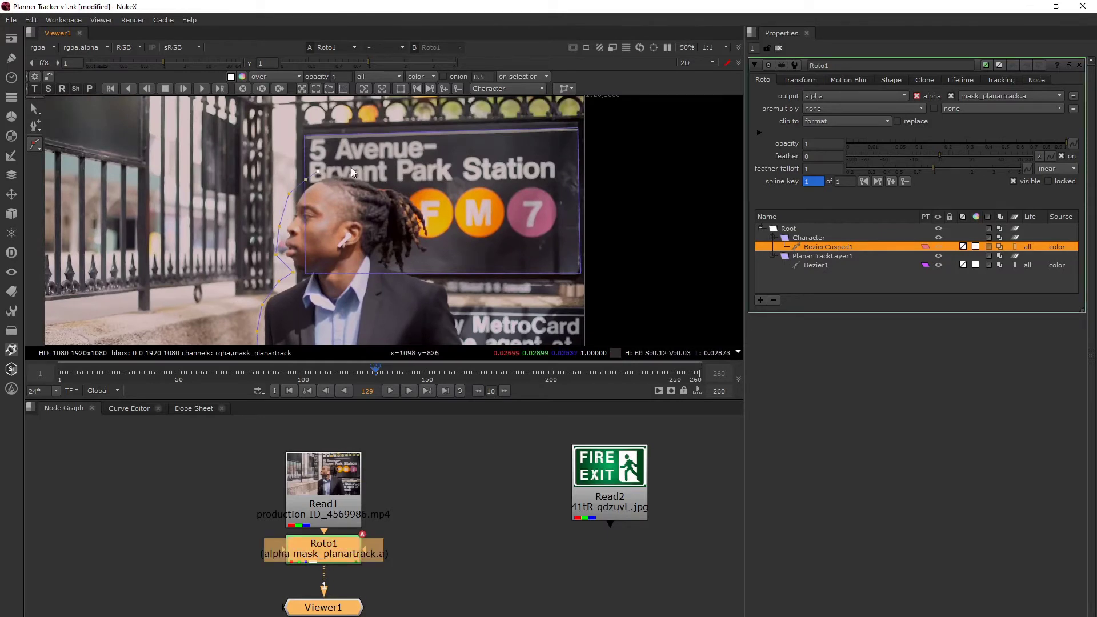
click(352, 170)
click(366, 174)
click(384, 178)
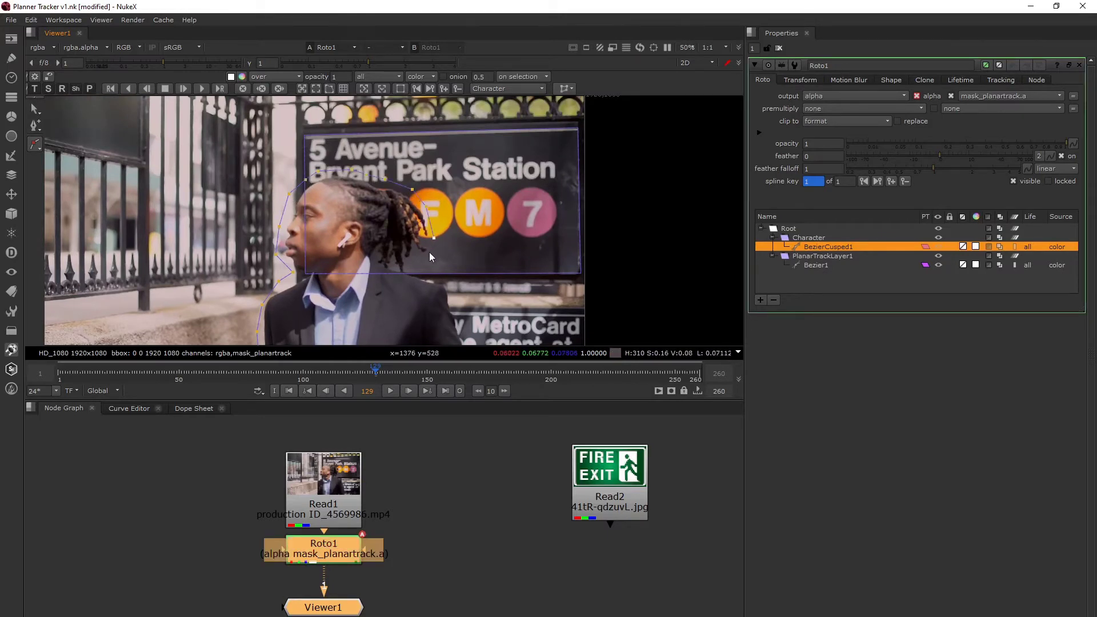
Trace the man's outline down his back shoulder and arm, closing the Bezier below the bottom of the frame.
middle_drag(461, 309, 426, 200)
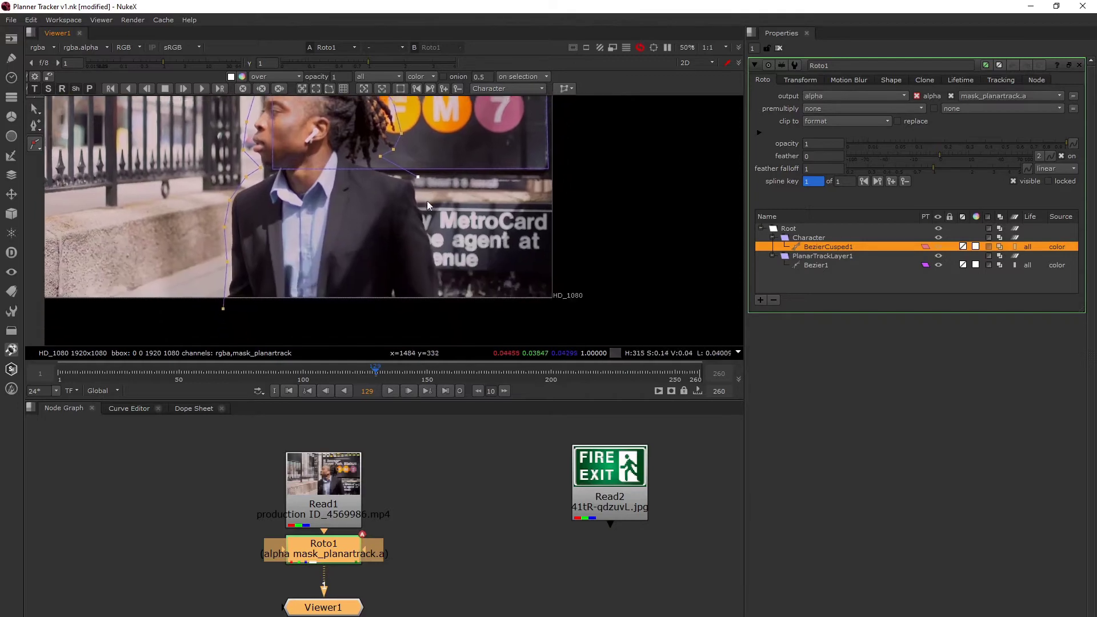
click(442, 267)
click(447, 293)
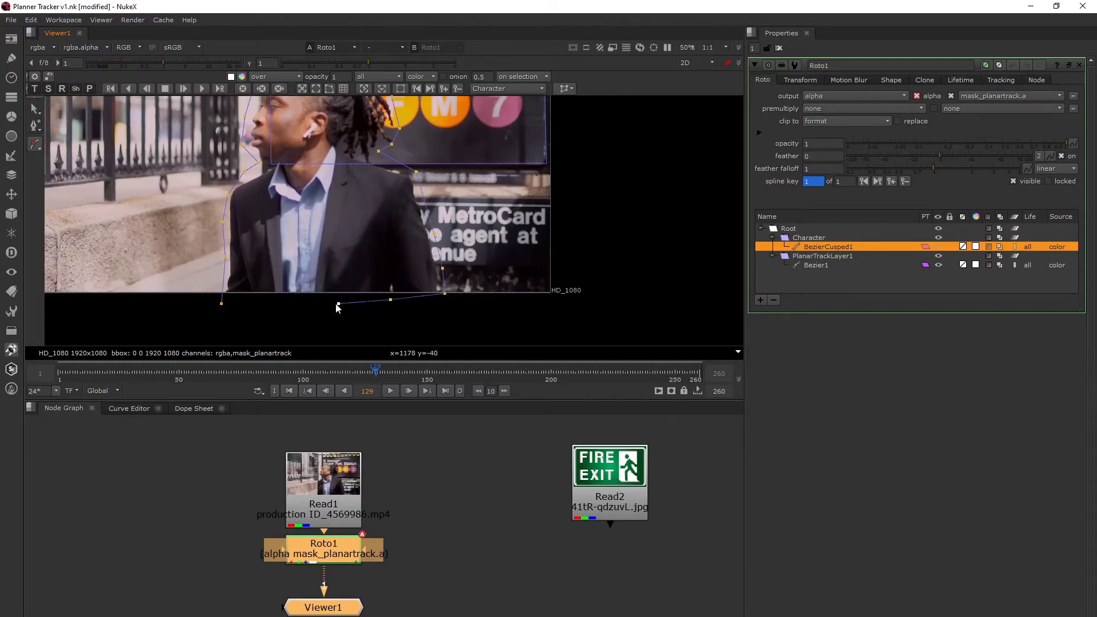
click(222, 303)
Select all points of the man's Bezier, move to frame 134 and shift the whole shape upward to follow him.
scroll(320, 283, down, 3)
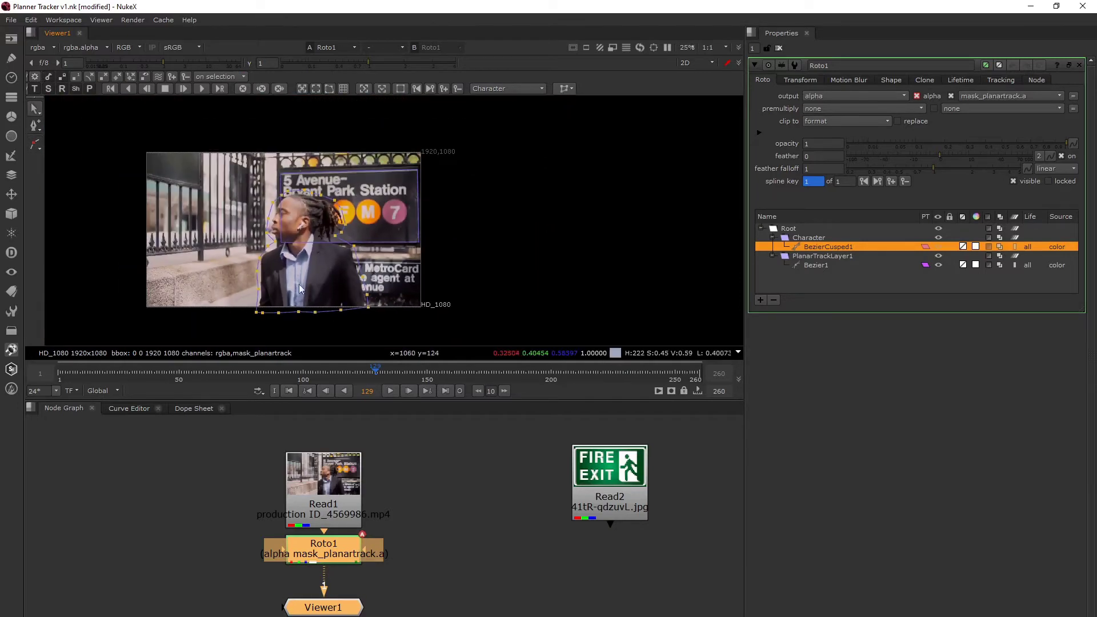
scroll(319, 283, up, 1)
middle_drag(318, 264, 321, 233)
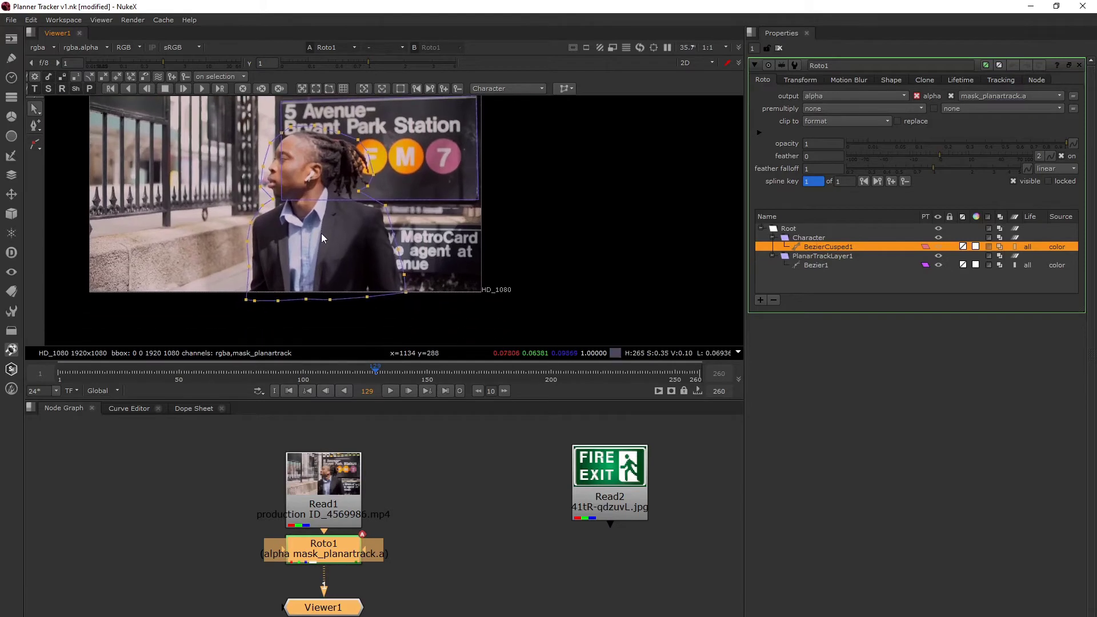
scroll(321, 233, down, 1)
drag(235, 124, 464, 331)
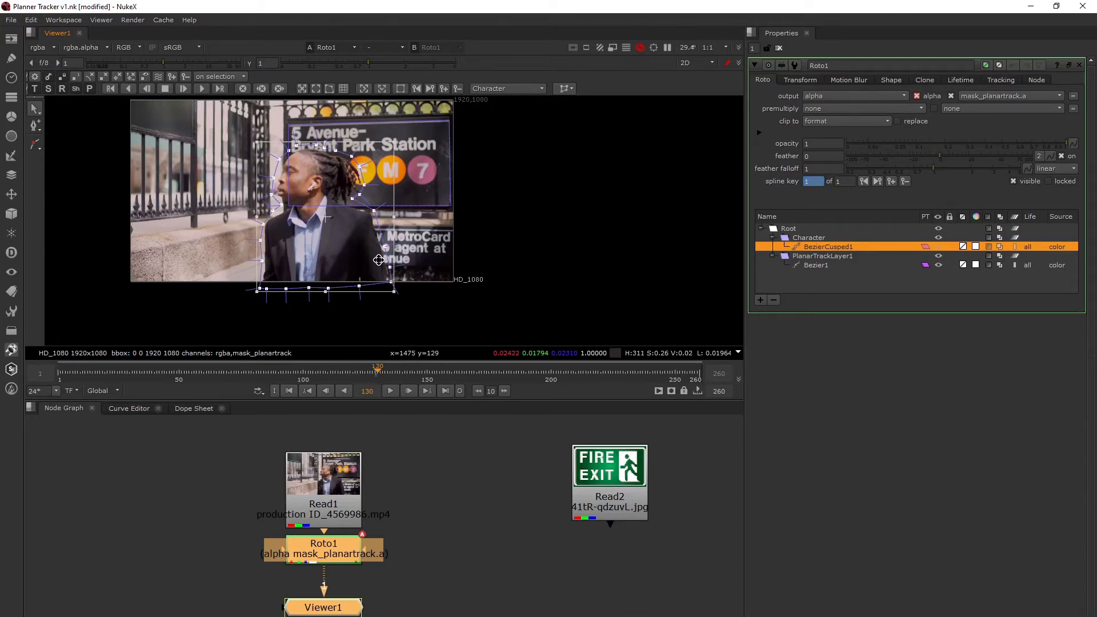
key(Right)
key(Right)
key(Right)
key(Right)
key(Right)
drag(340, 271, 338, 255)
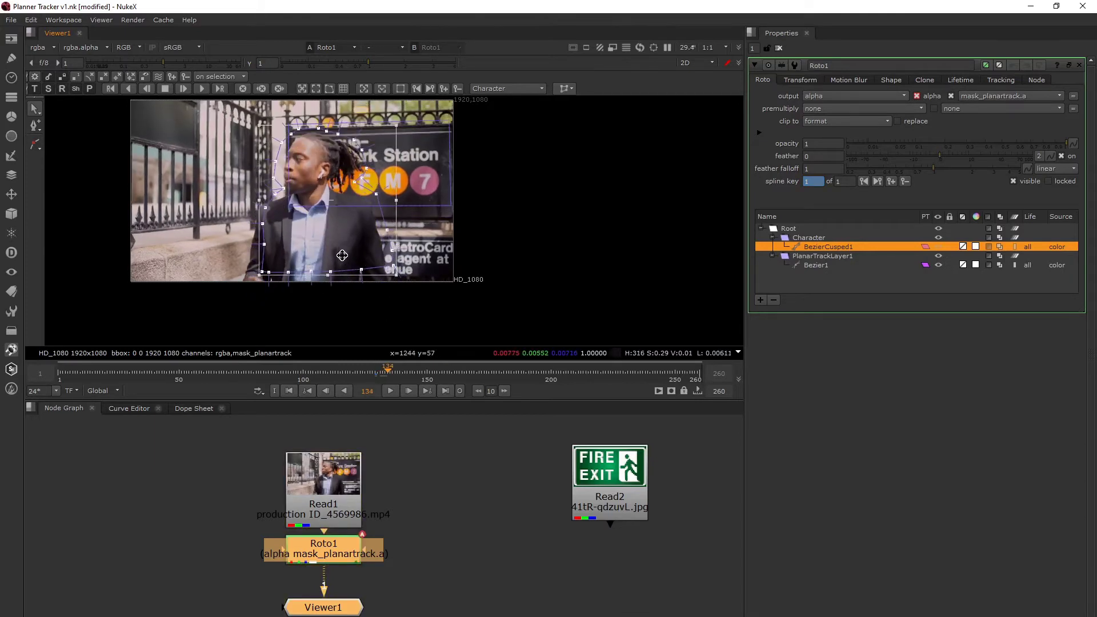
At frame 134, pull the shape's lower points below the frame and move its front-side points outward to cover the man's sleeve.
drag(452, 305, 310, 276)
click(245, 236)
drag(247, 188, 304, 320)
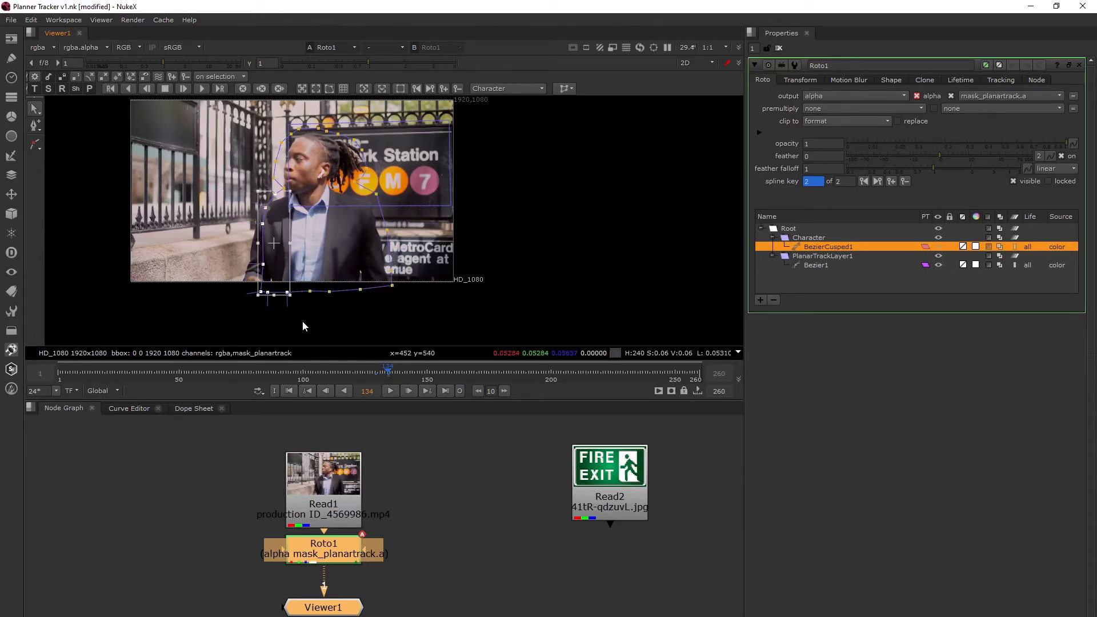
drag(277, 286, 260, 286)
key(space)
key(l)
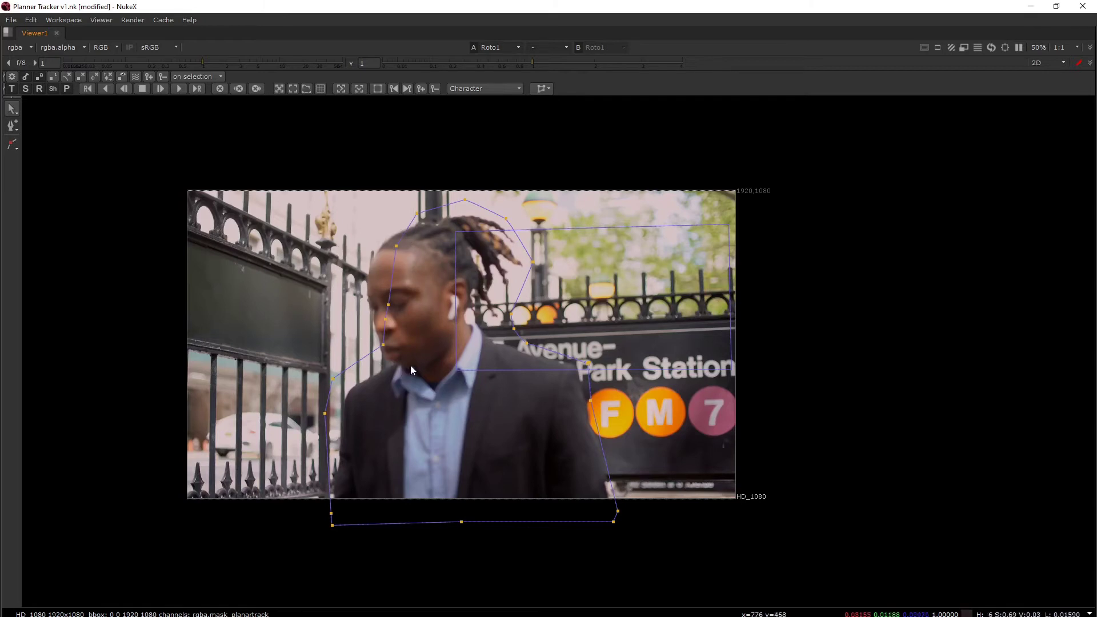
Restore the full workspace, select the sign's Bezier in PlanarTrackLayer1 and go to its keyframe at frame 129.
key(space)
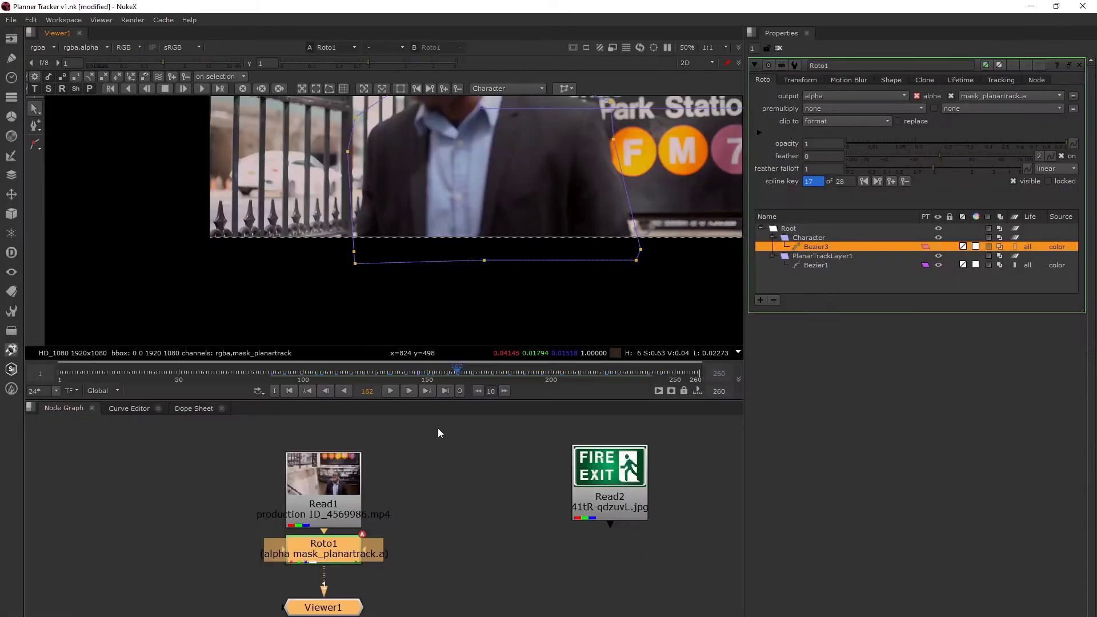
click(348, 547)
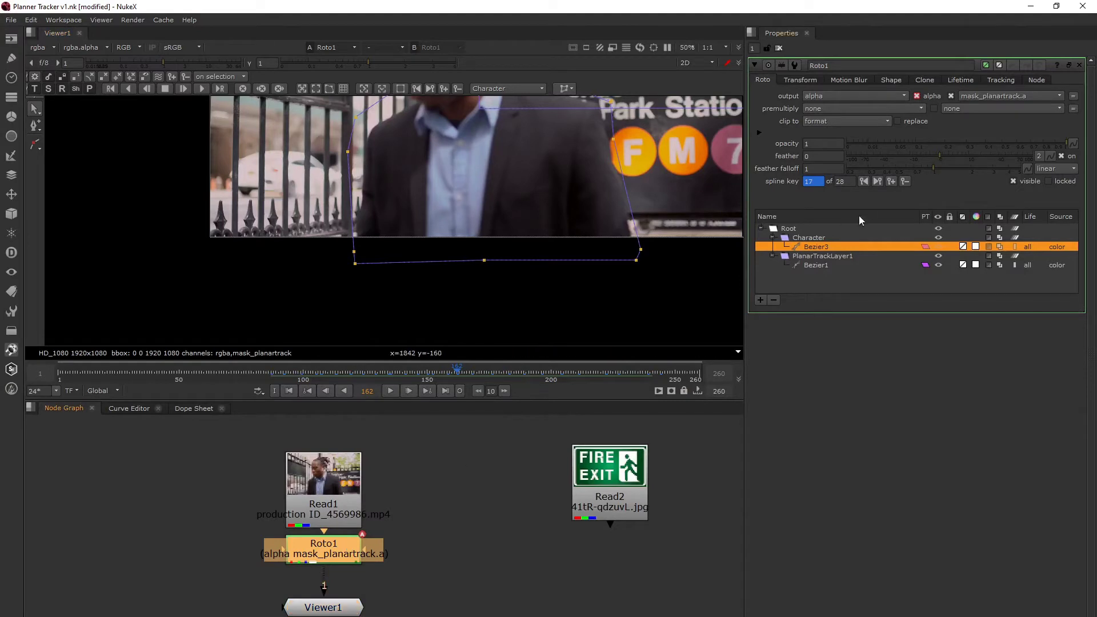
click(834, 256)
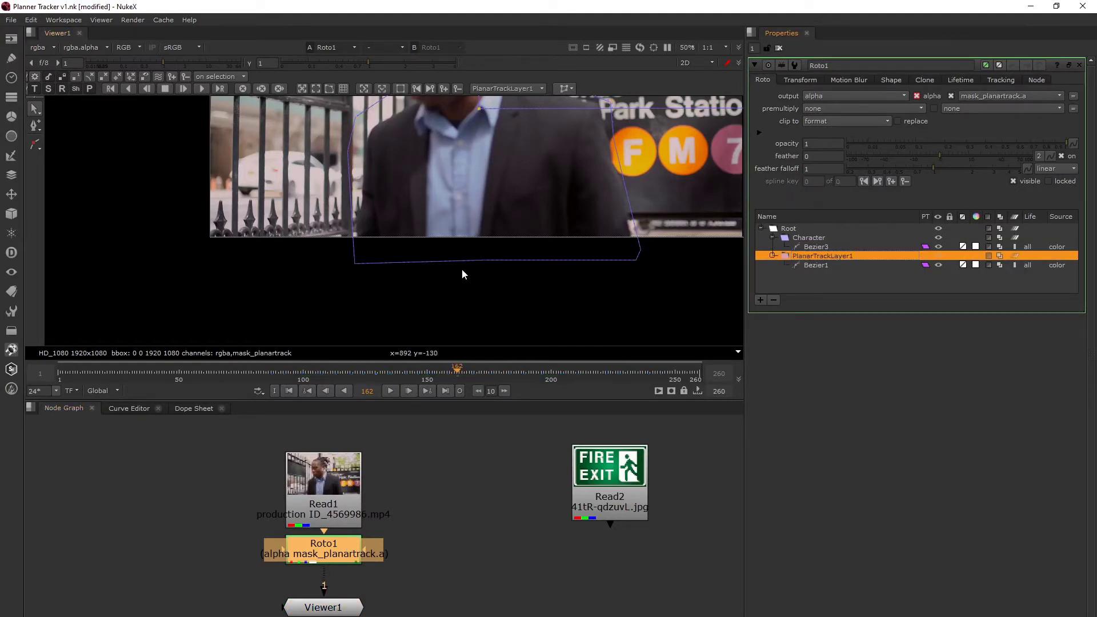
scroll(575, 257, down, 4)
click(565, 159)
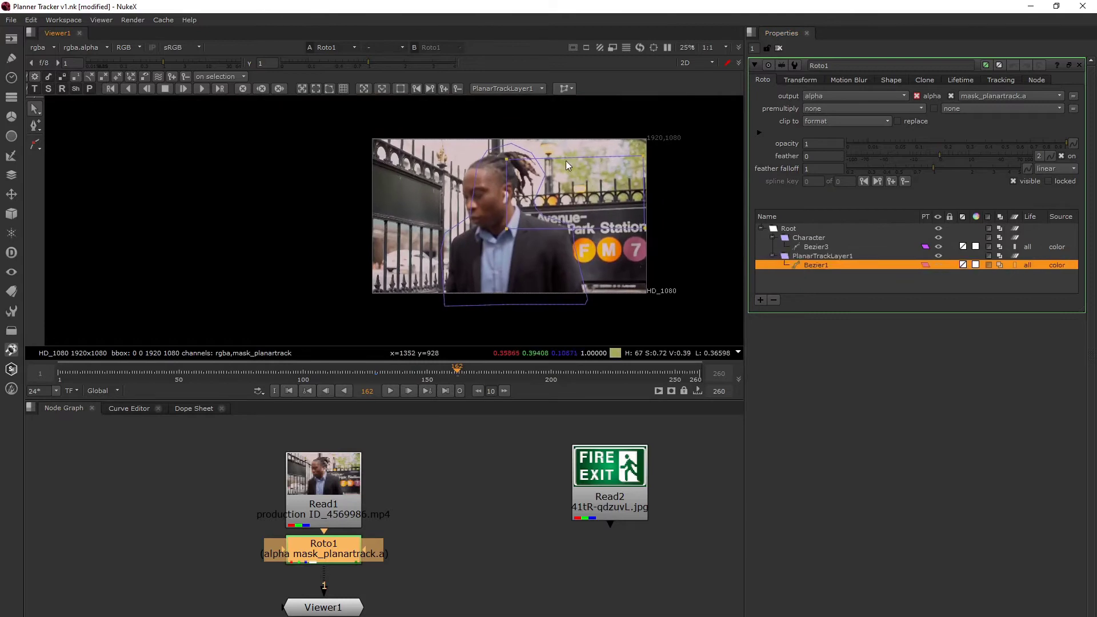
click(375, 378)
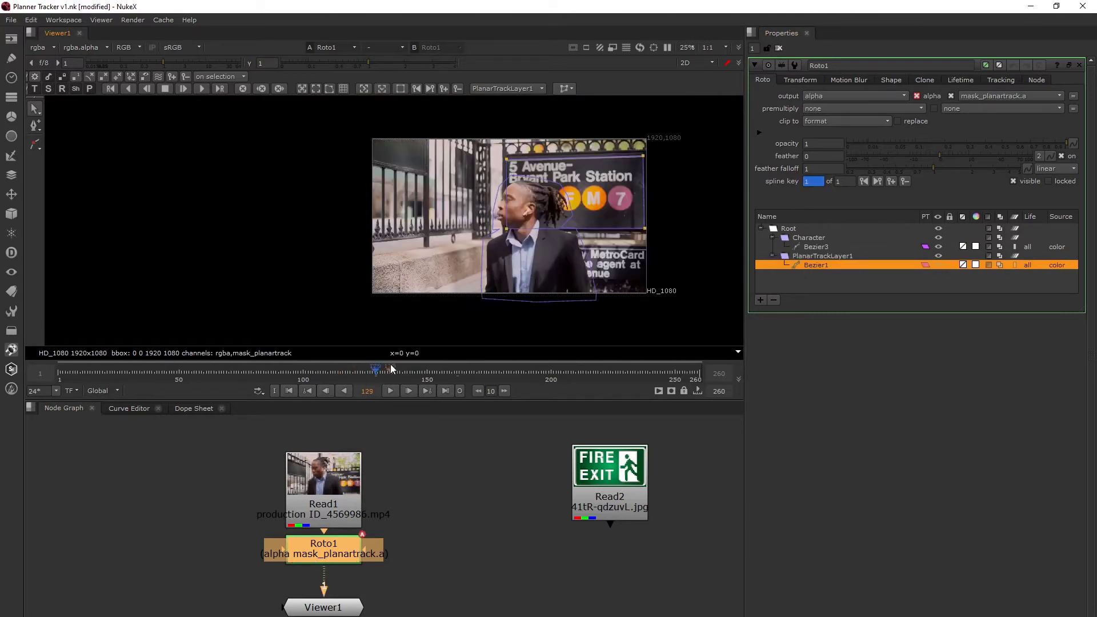
scroll(584, 204, up, 2)
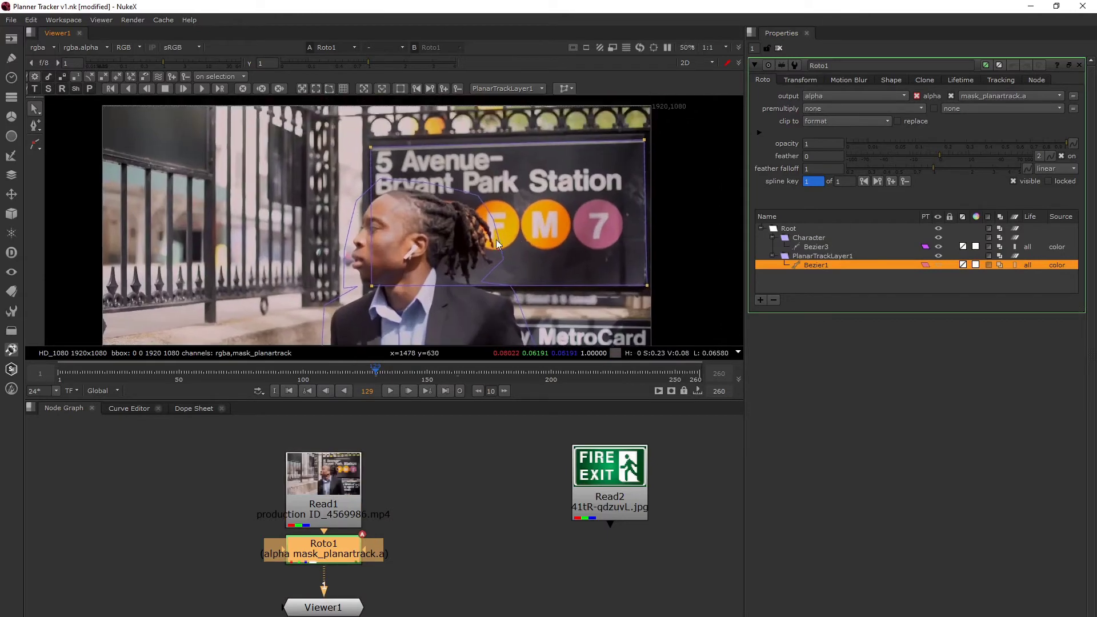
middle_drag(496, 240, 426, 246)
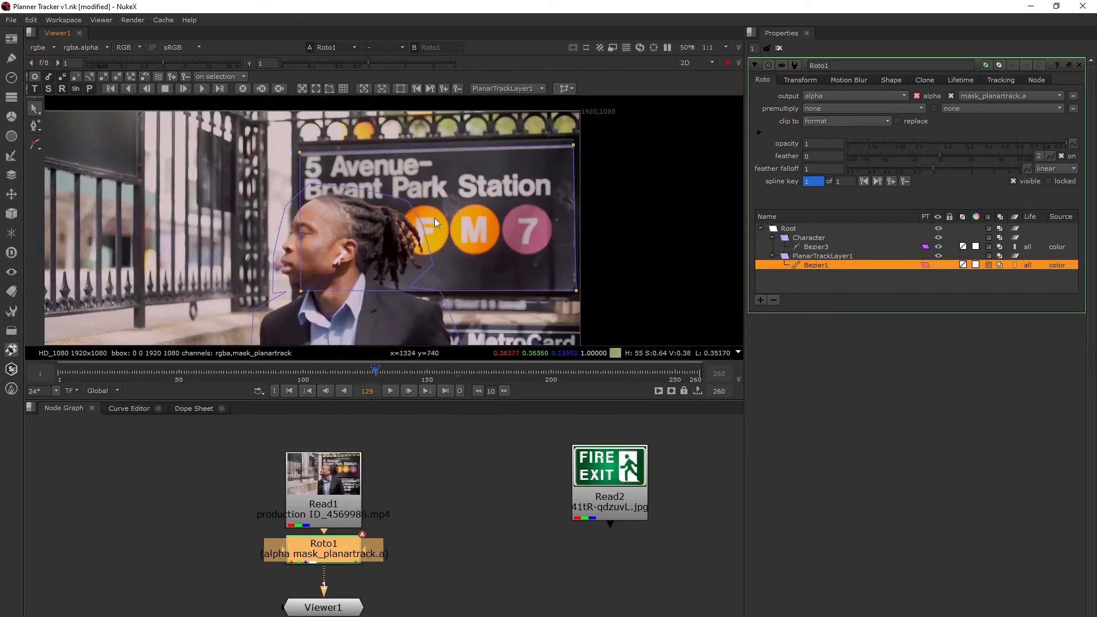
Track PlanarTrackLayer1 forward from frame 129 to the last frame and backward to frame 1.
click(822, 255)
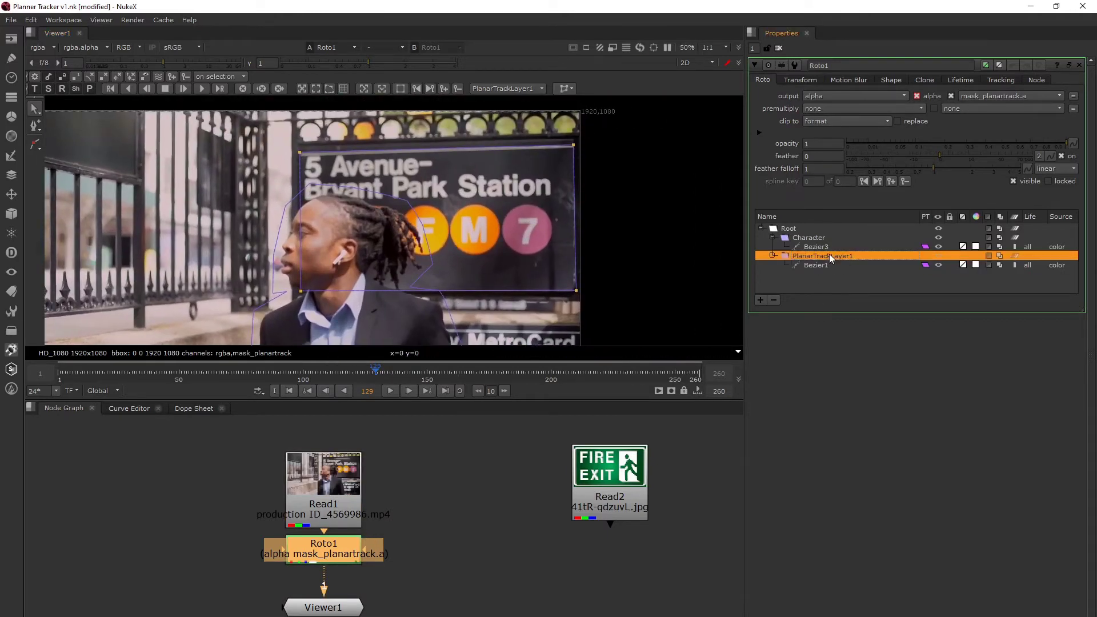
click(200, 88)
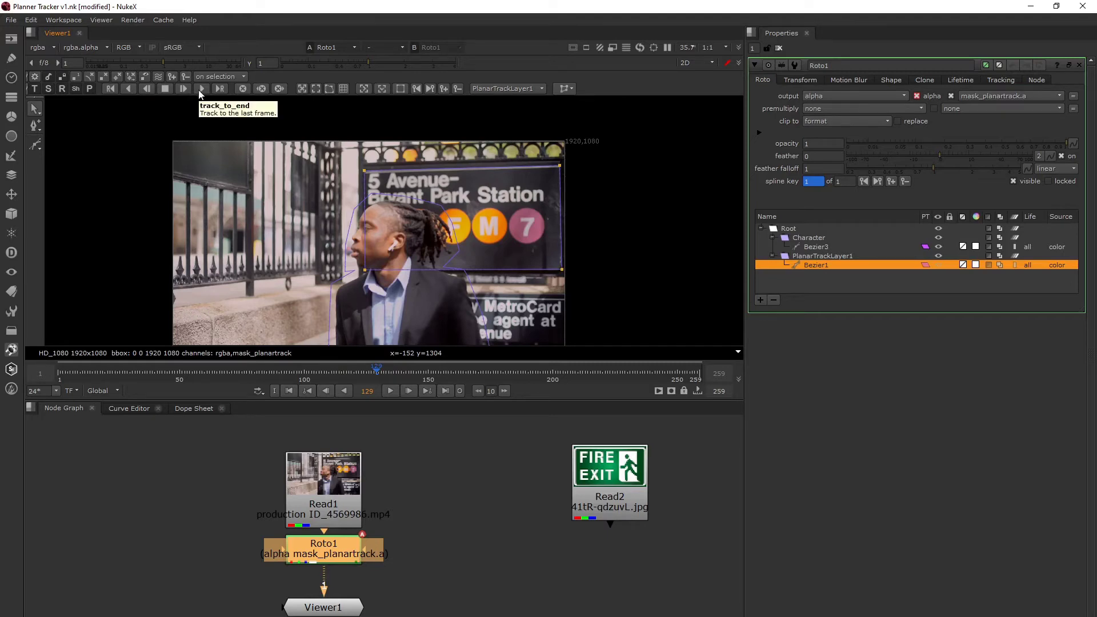
click(128, 89)
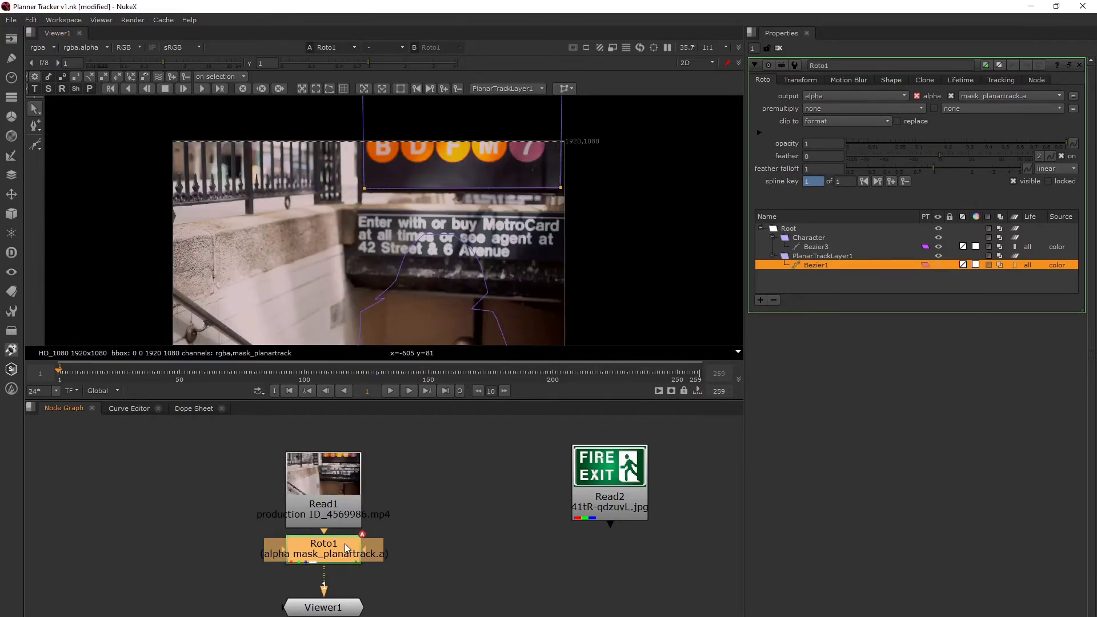
Centre the enlarged viewer on the tracked sign and toggle its planar surface outline on and off.
key(space)
middle_drag(450, 334, 454, 321)
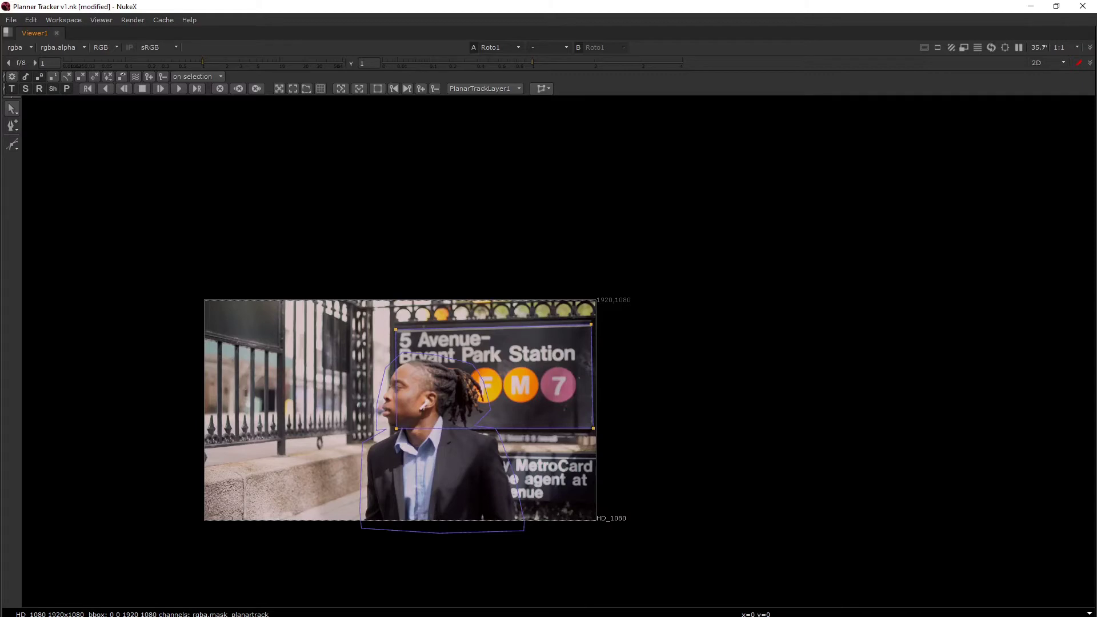
click(278, 89)
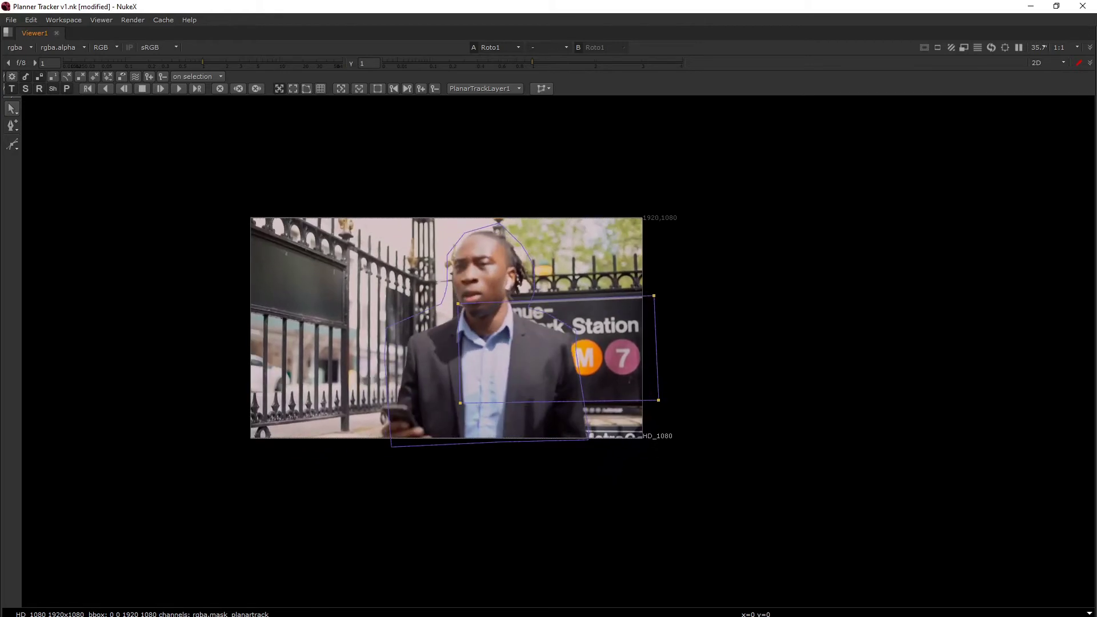
click(291, 88)
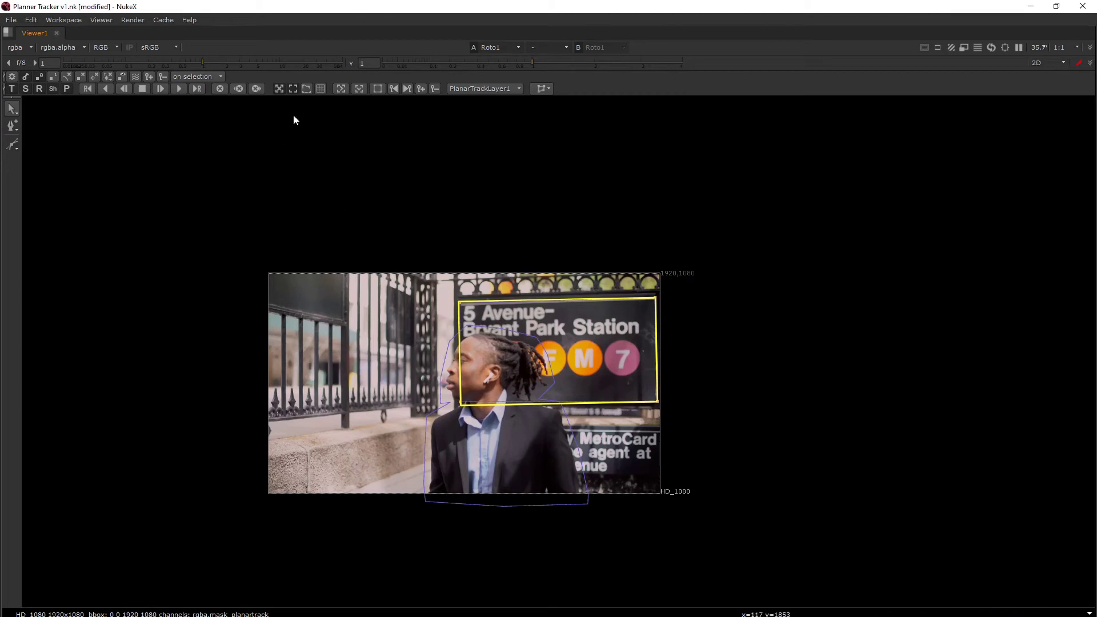
click(292, 89)
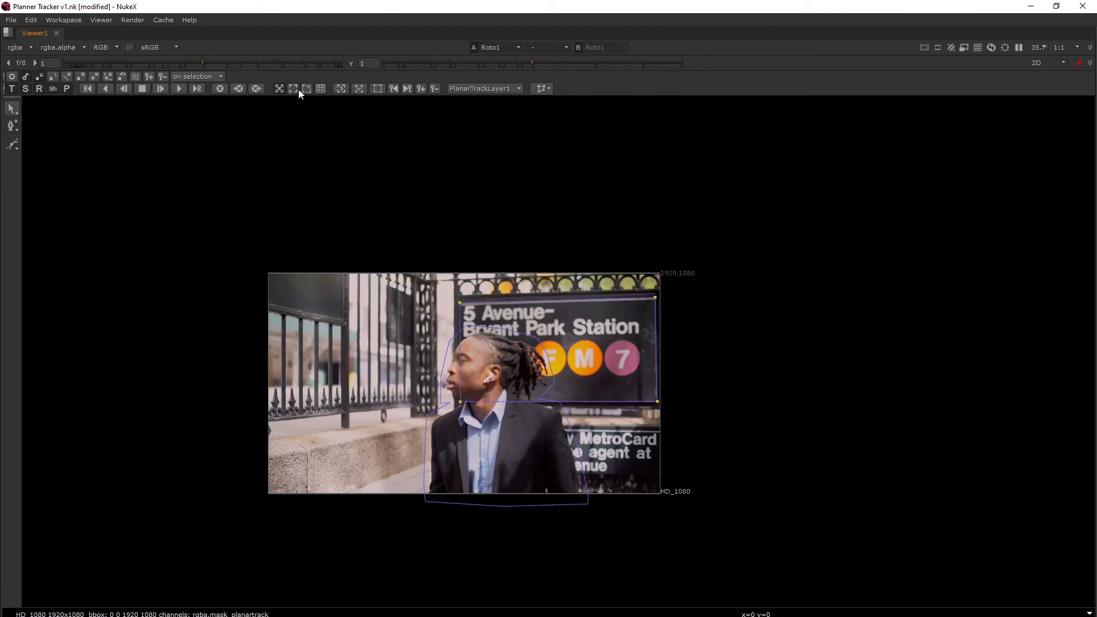
Turn on corner correction for the sign's planar track and nudge the plane's lower corner by the man's collar onto the sign's edge.
click(304, 89)
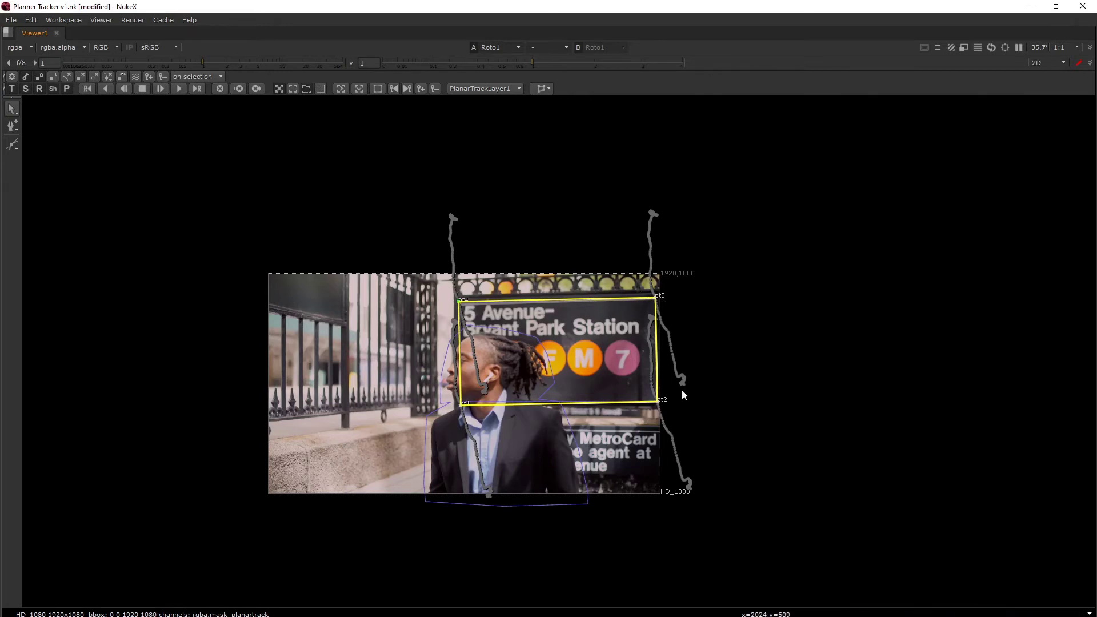
key(plus)
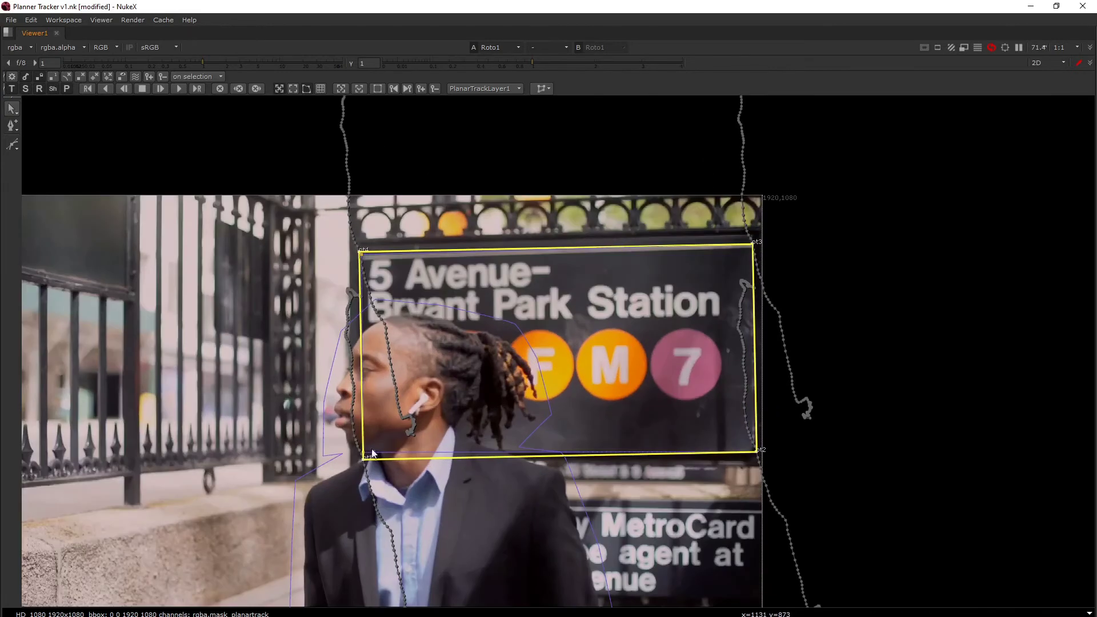
key(plus)
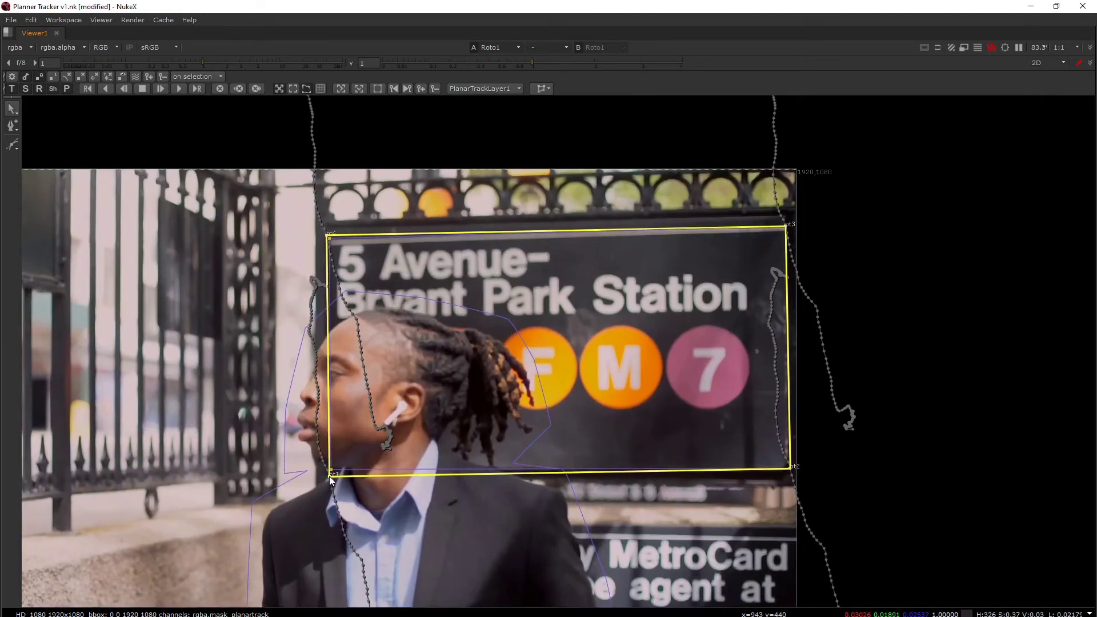
drag(330, 476, 332, 474)
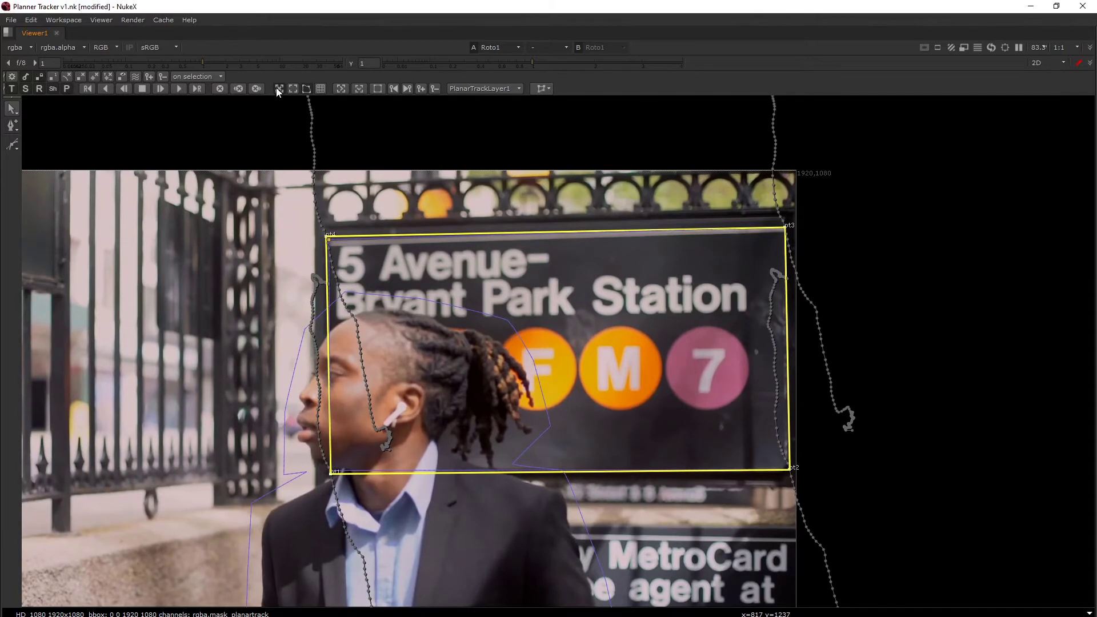
drag(331, 478, 330, 477)
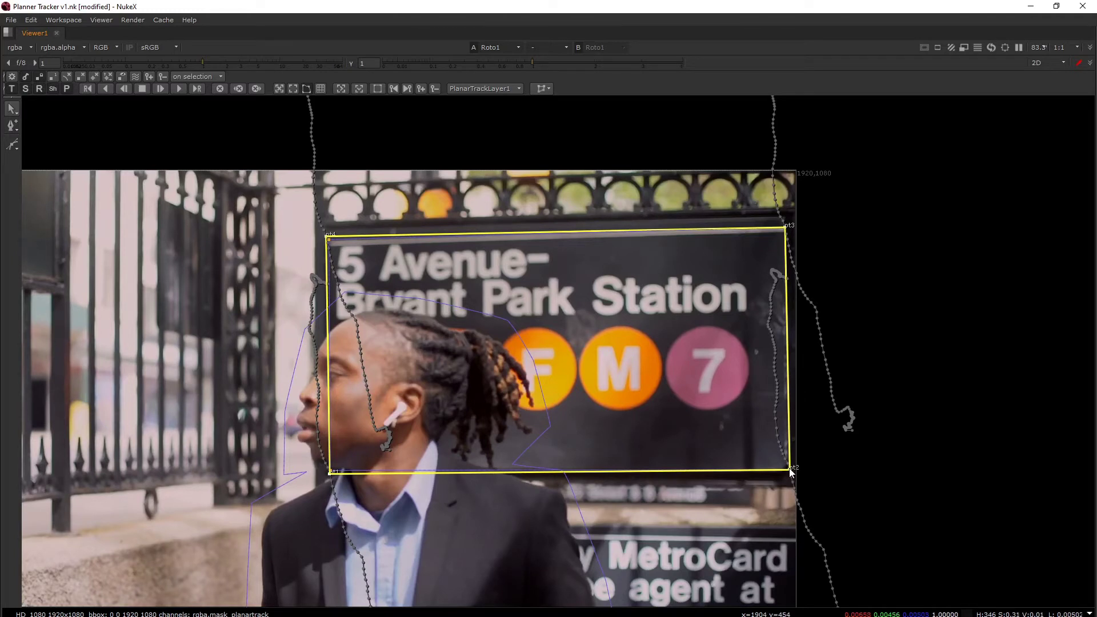
drag(332, 474, 335, 477)
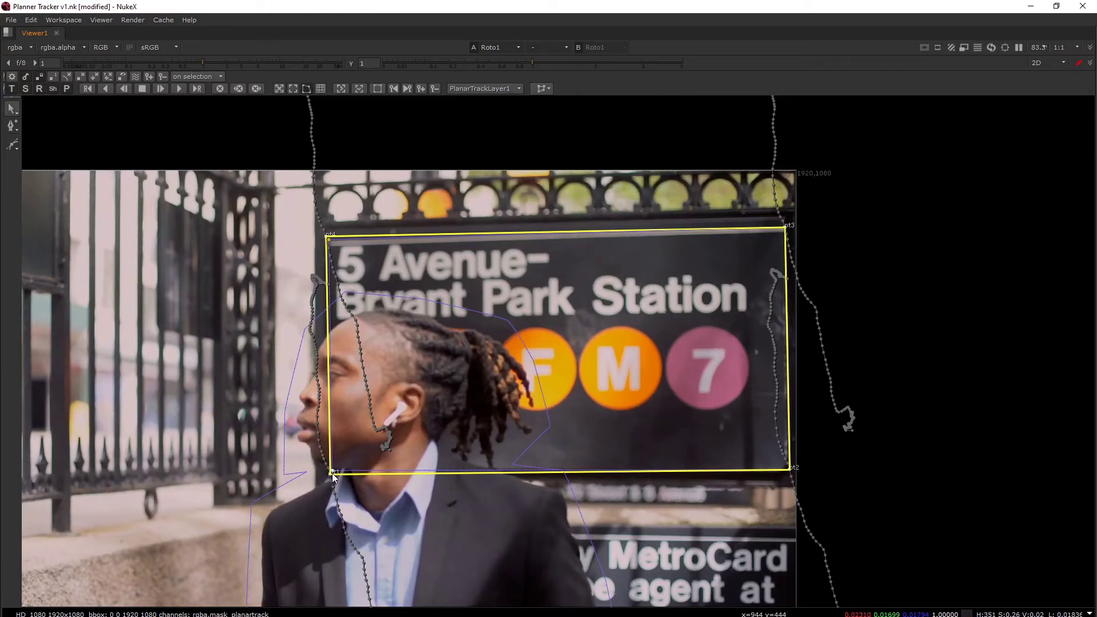
click(323, 313)
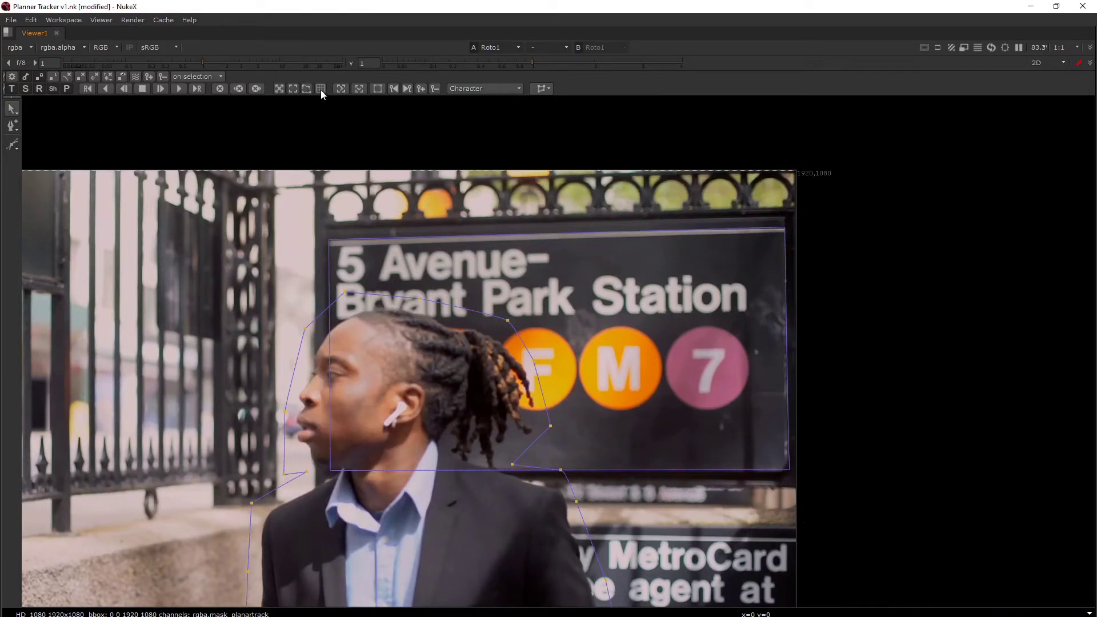
Select the station sign's shape, inspect its planar grid against the sign, and switch the grid off.
scroll(360, 237, down, 1)
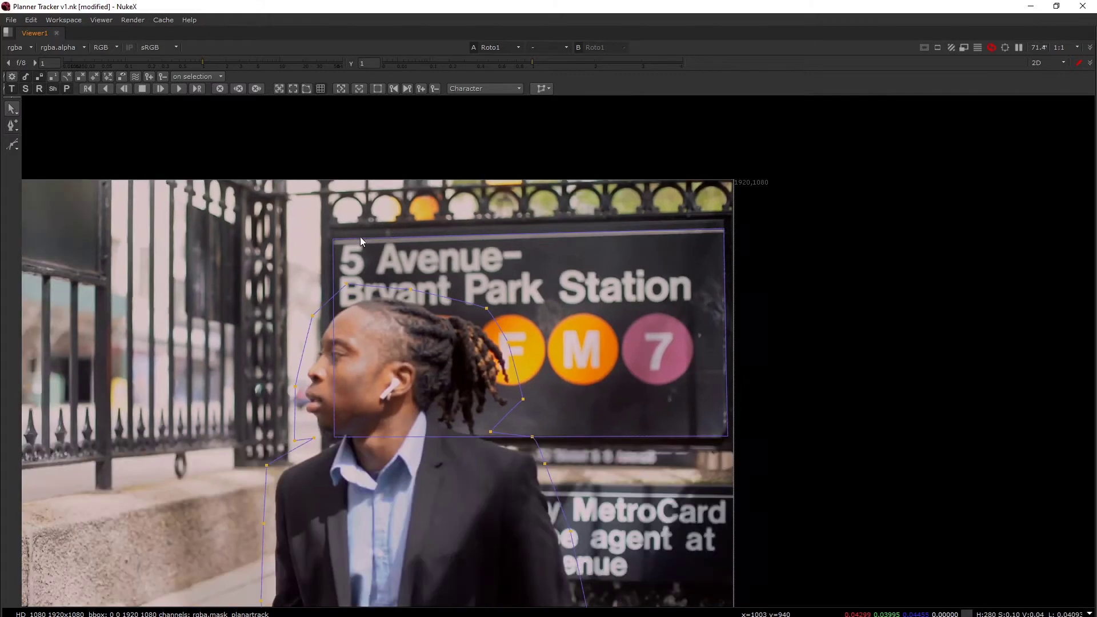
scroll(330, 189, down, 5)
click(355, 224)
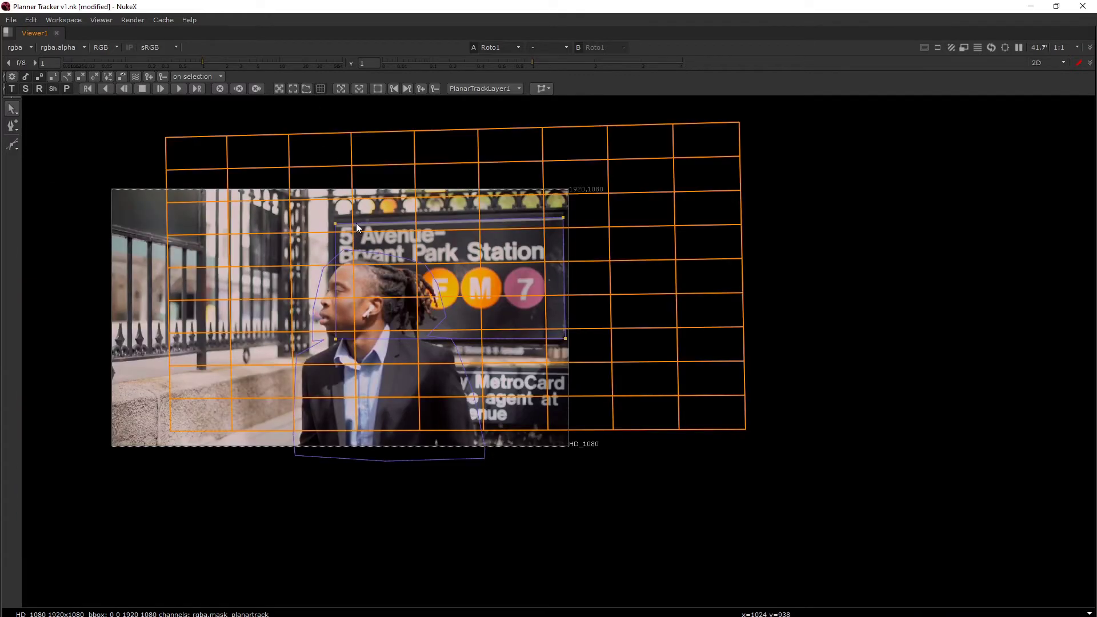
scroll(389, 218, up, 3)
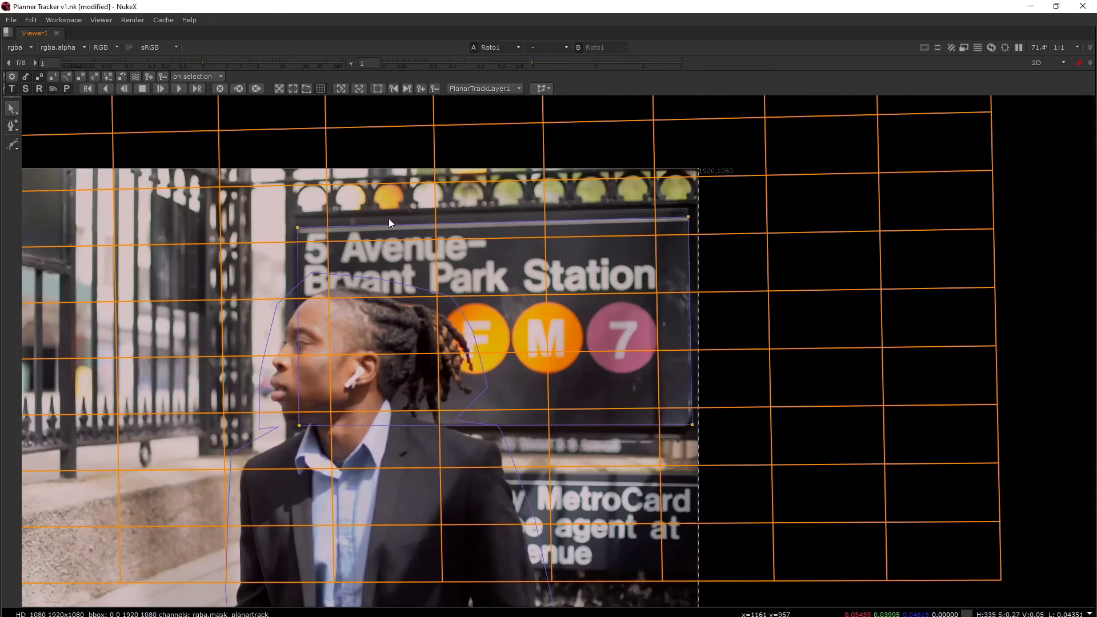
scroll(389, 218, down, 1)
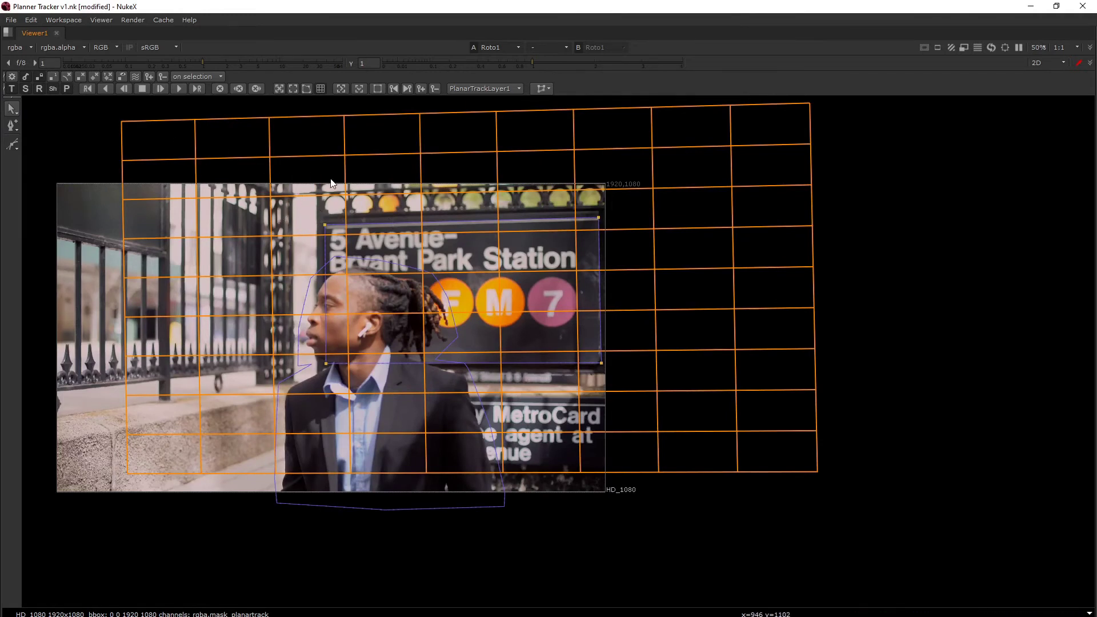
scroll(385, 281, down, 1)
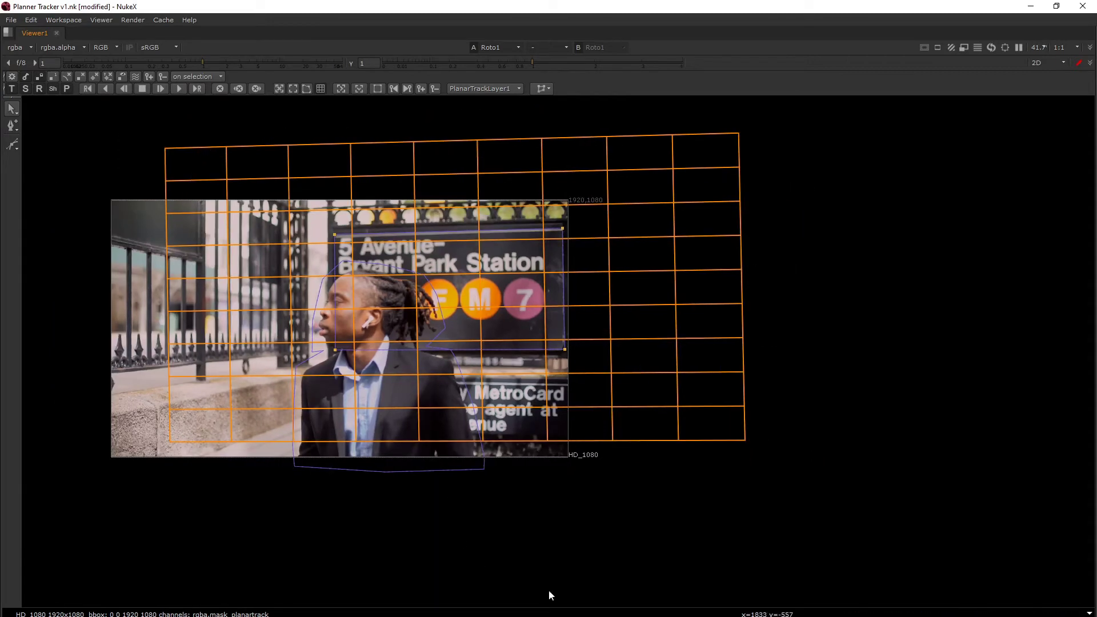
key(l)
click(321, 88)
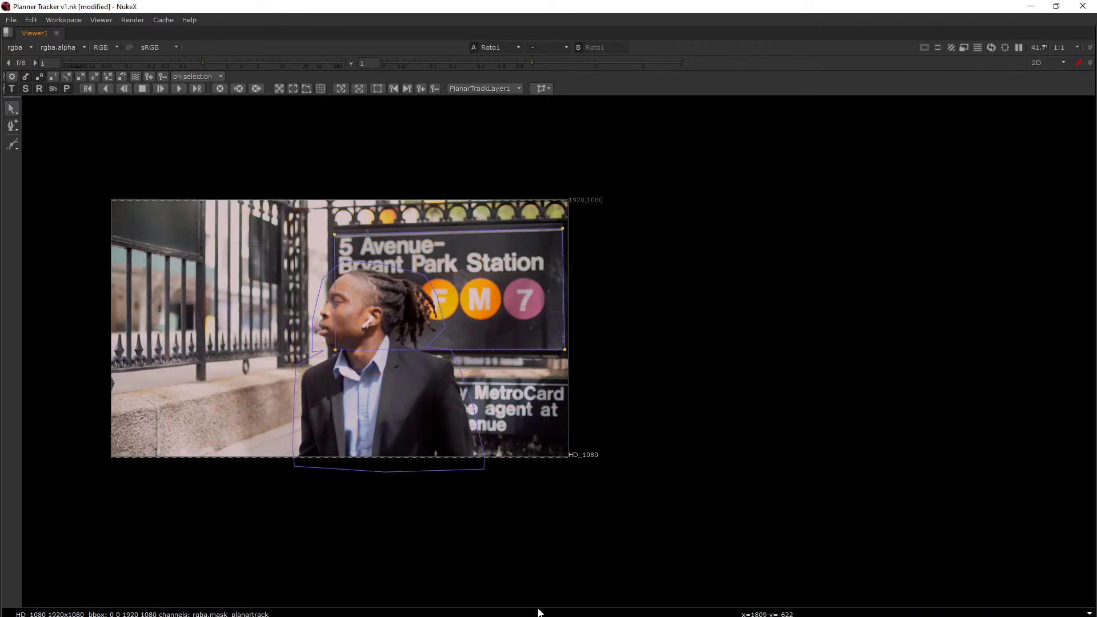
Try setting the current frame as the reference frame of the sign's planar track, and return to it from another frame.
drag(342, 213, 653, 403)
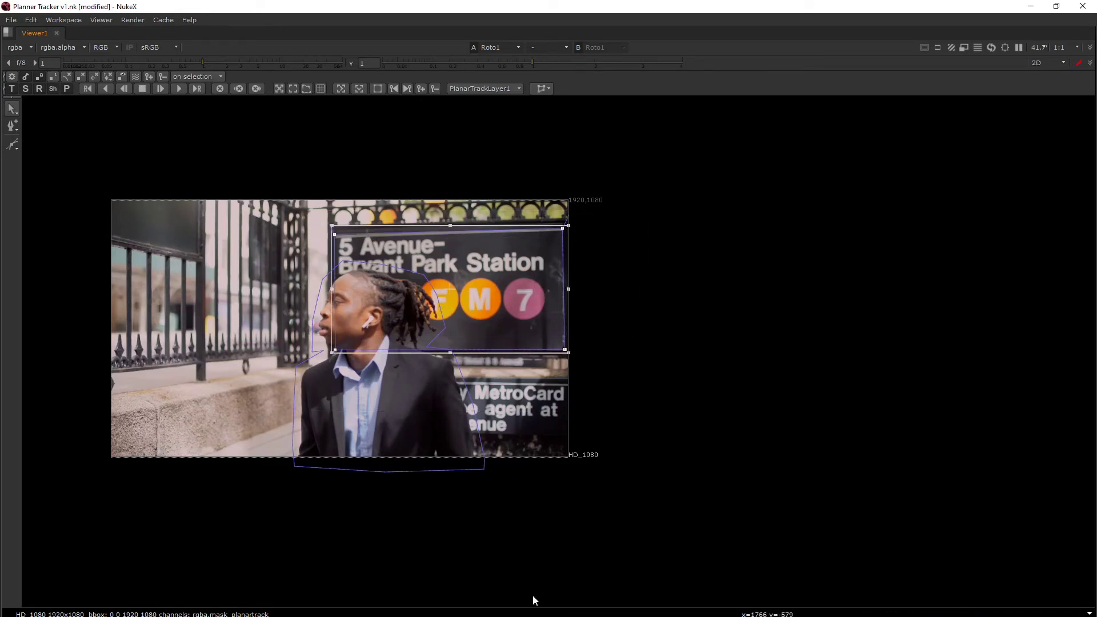
middle_drag(504, 545, 612, 606)
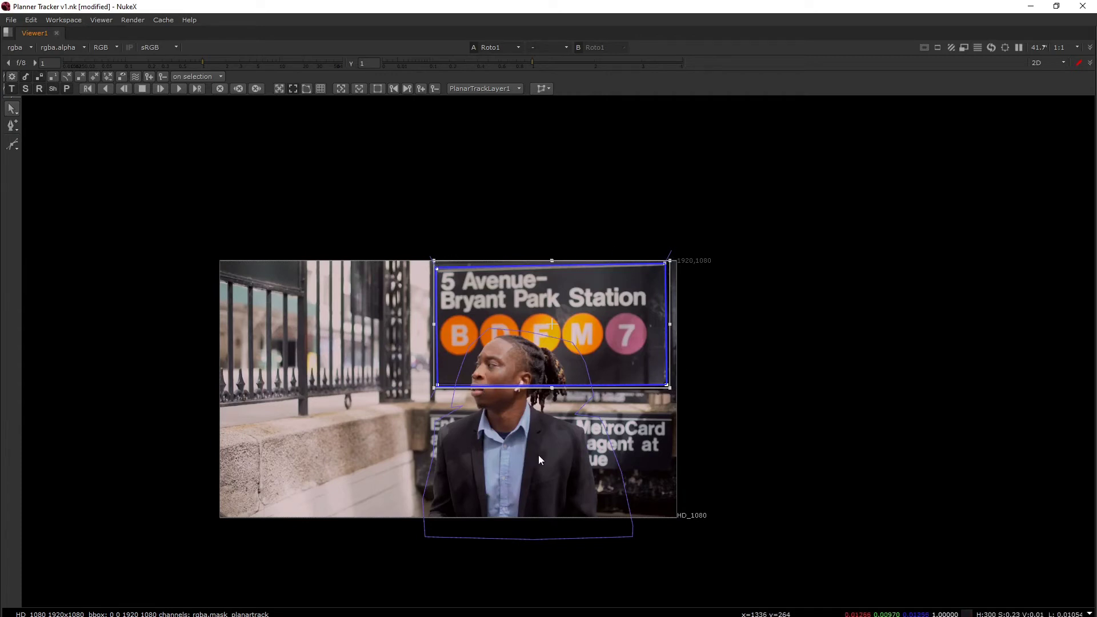
click(359, 89)
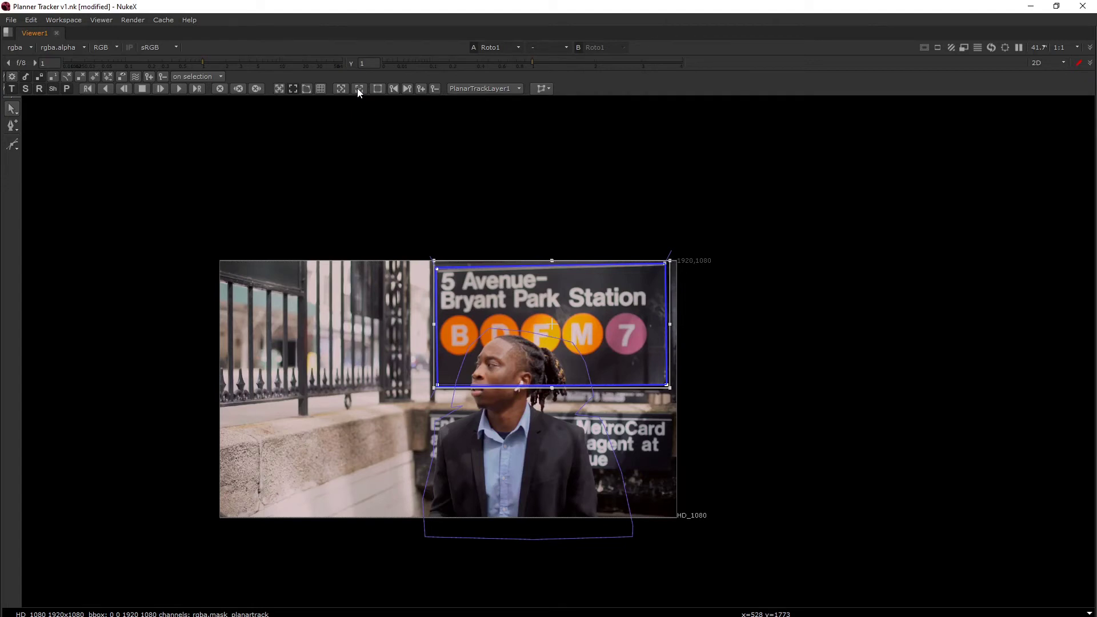
click(436, 270)
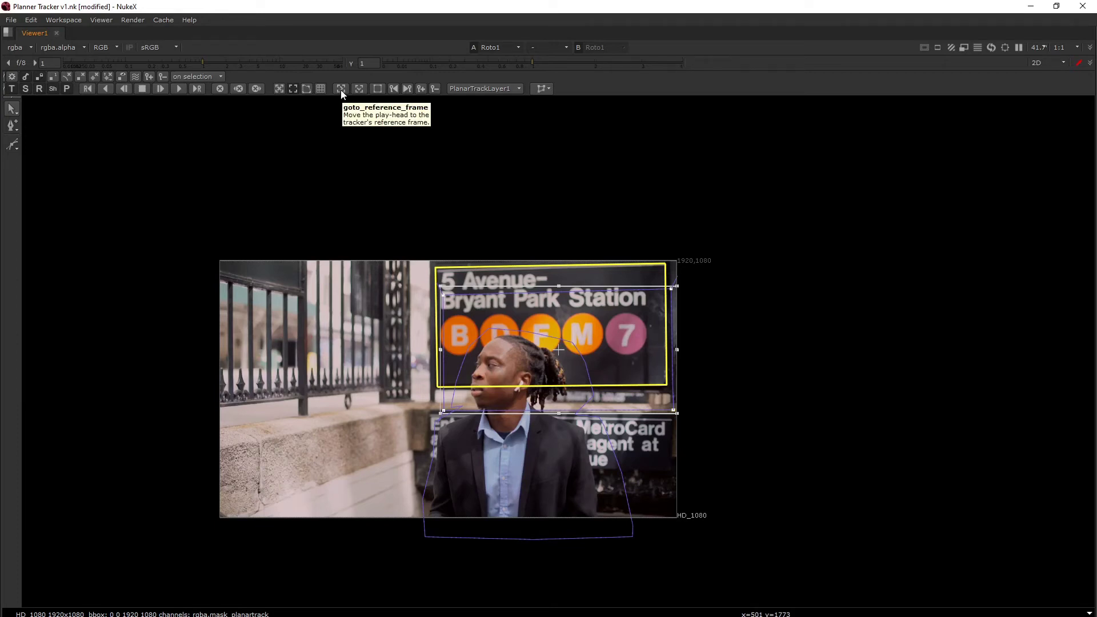
key(shift+Right)
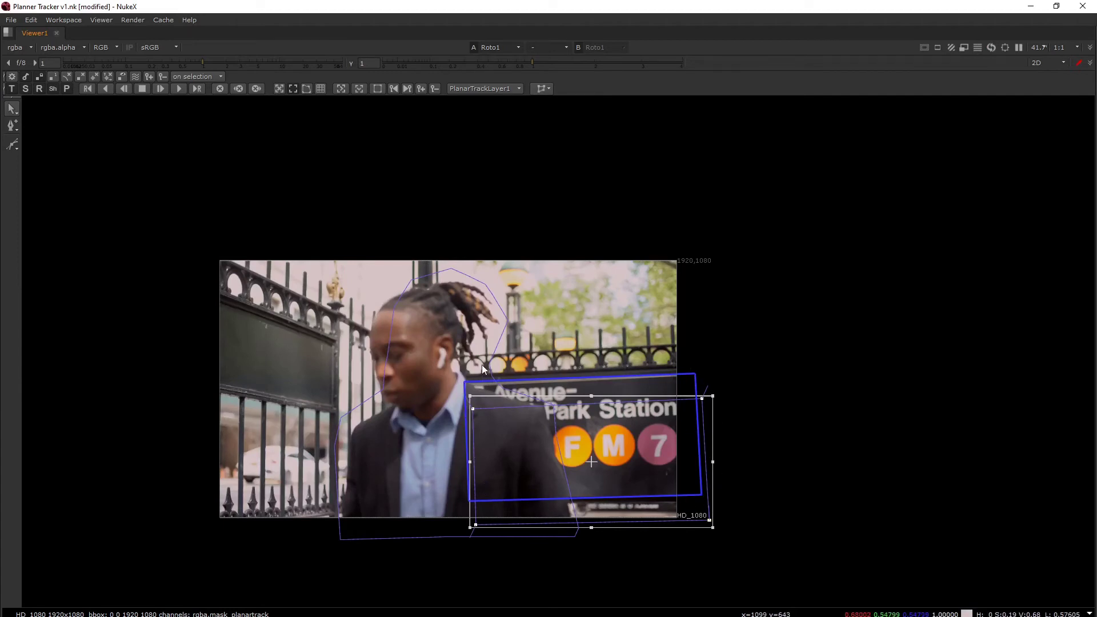
click(342, 90)
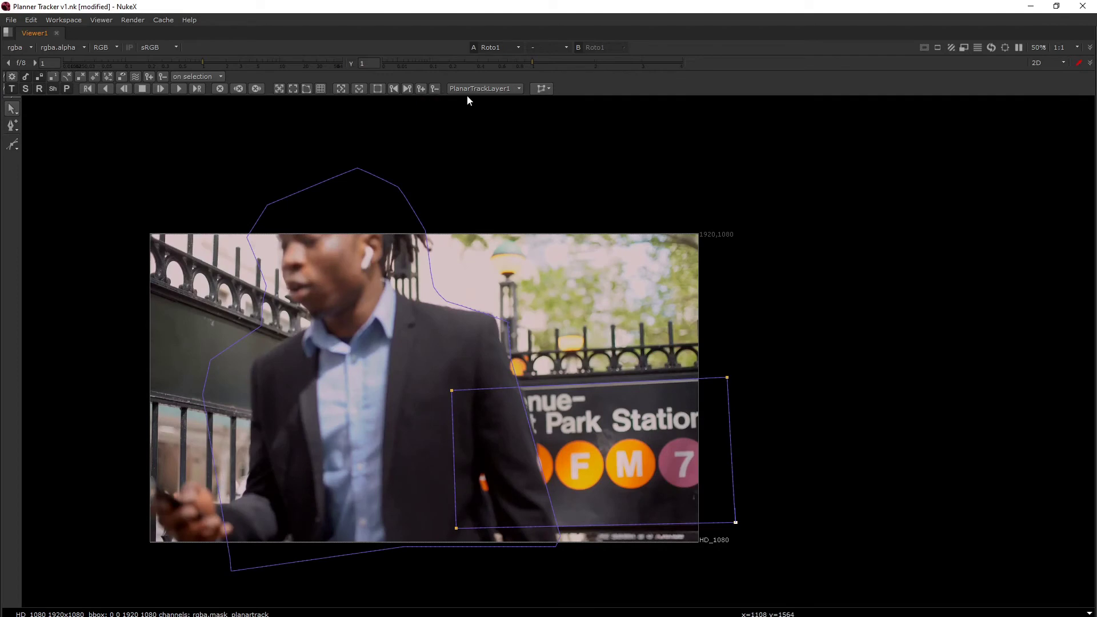
Review the export types offered for the sign's planar track, and restore the full workspace with the whole frame in the viewer.
click(547, 90)
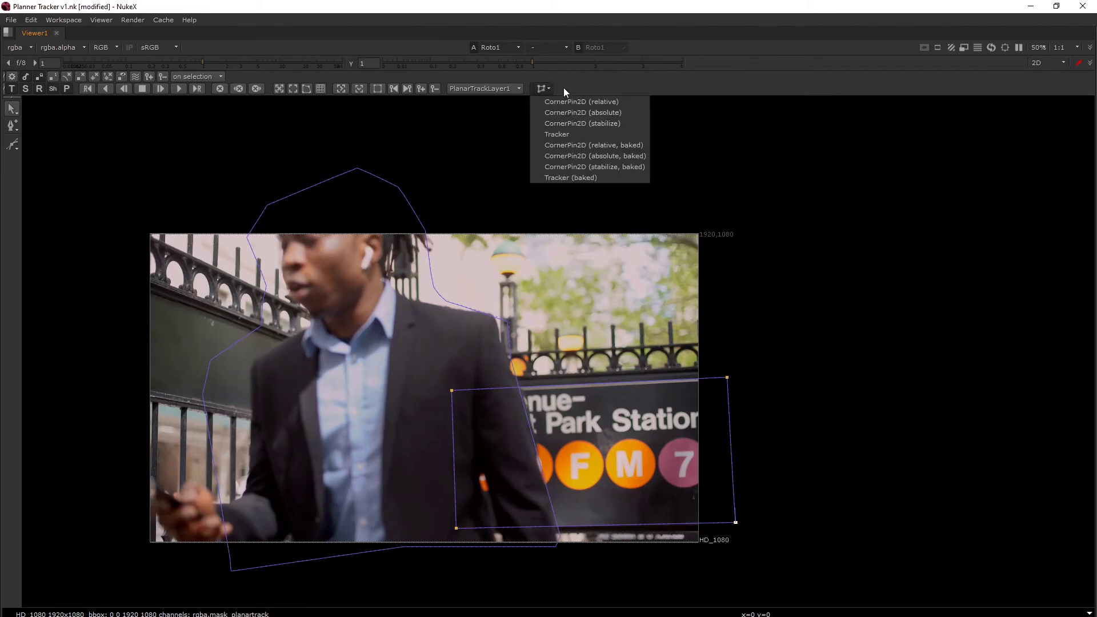
click(557, 86)
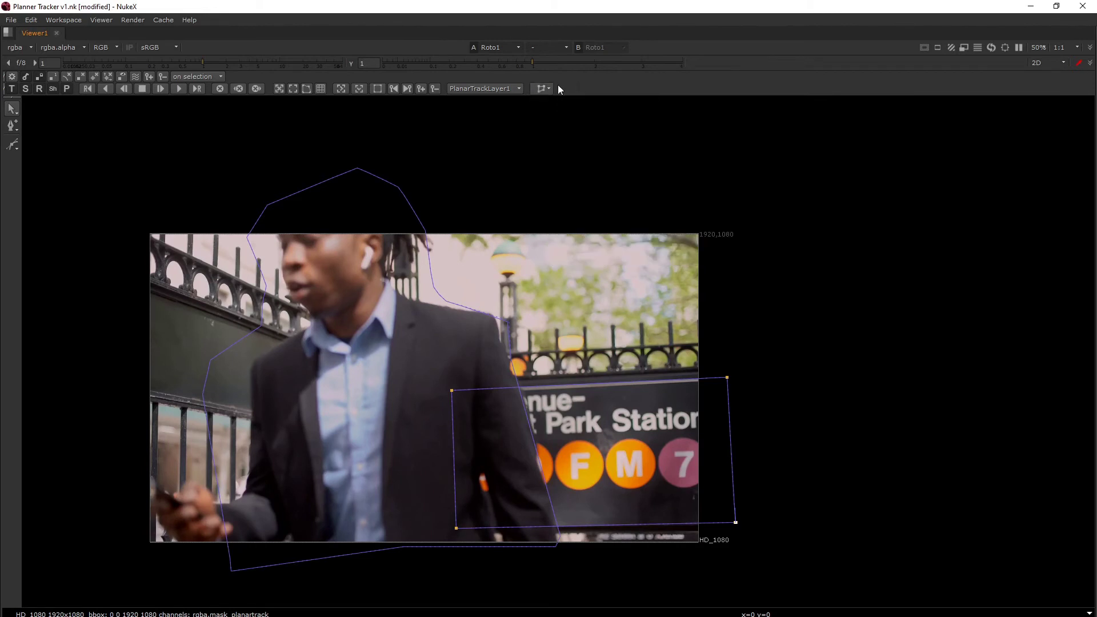
click(550, 89)
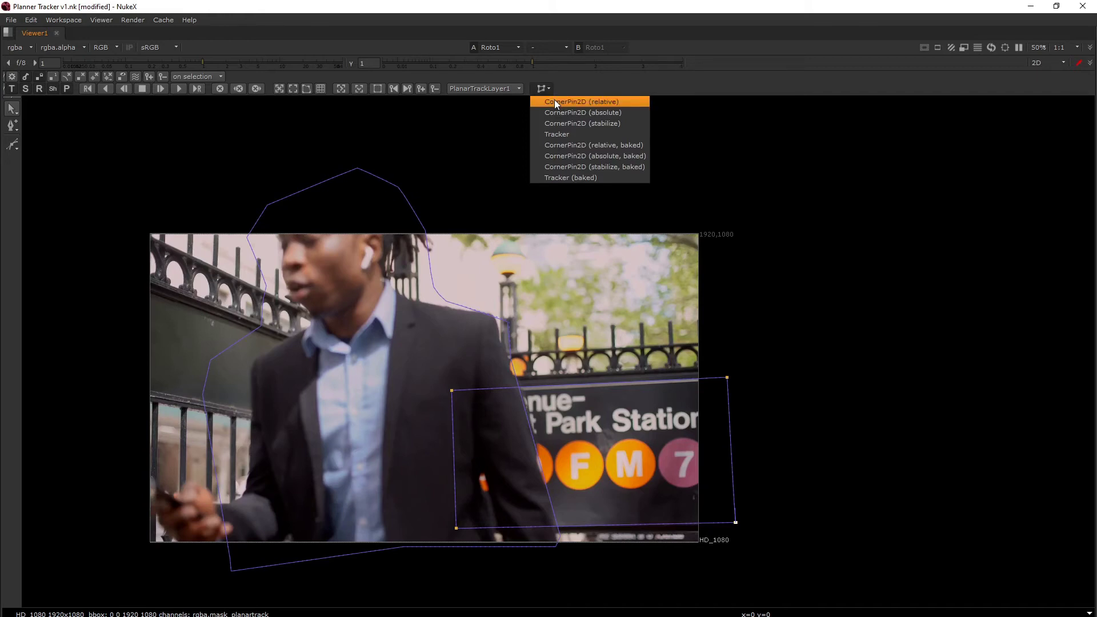
key(space)
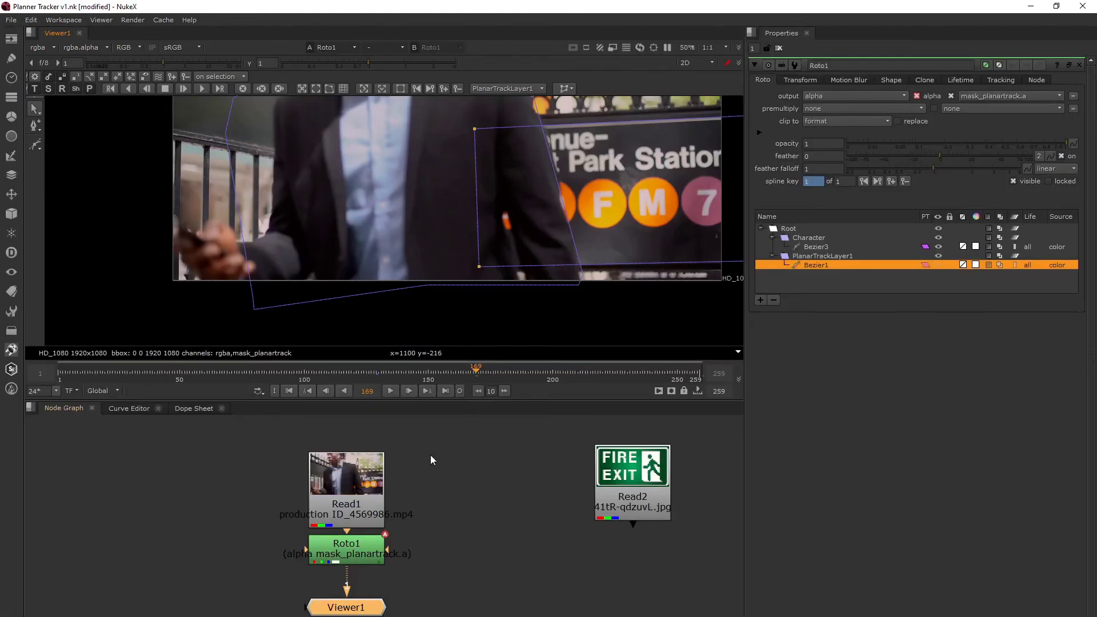
scroll(423, 240, down, 5)
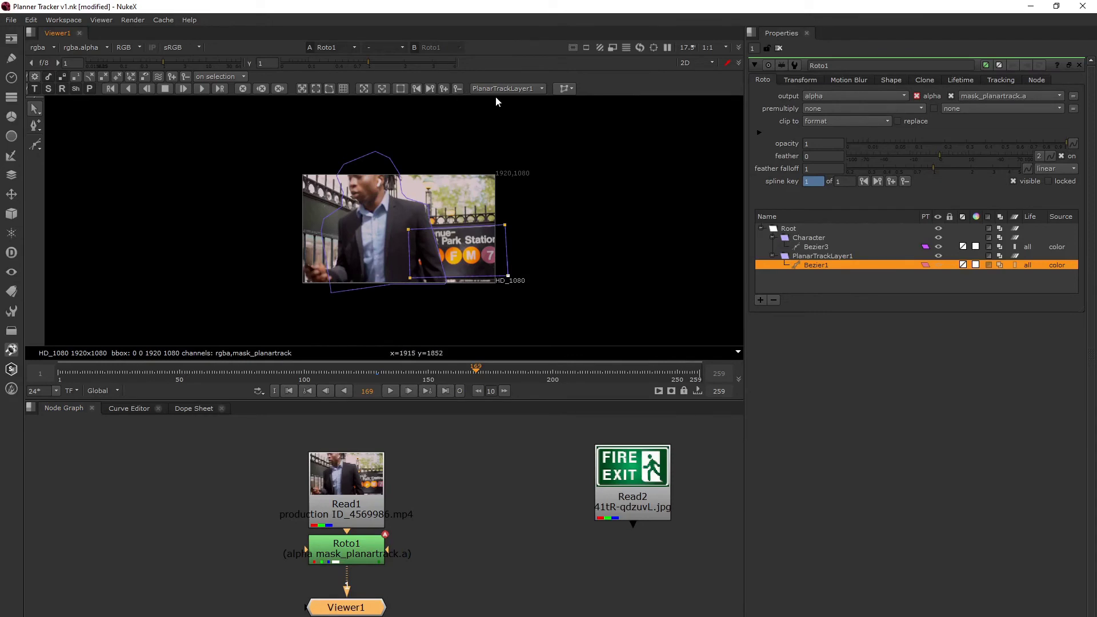
Export the planar track of the sign's Bezier1 in PlanarTrackLayer1 as a CornerPin2D (relative) node.
click(569, 88)
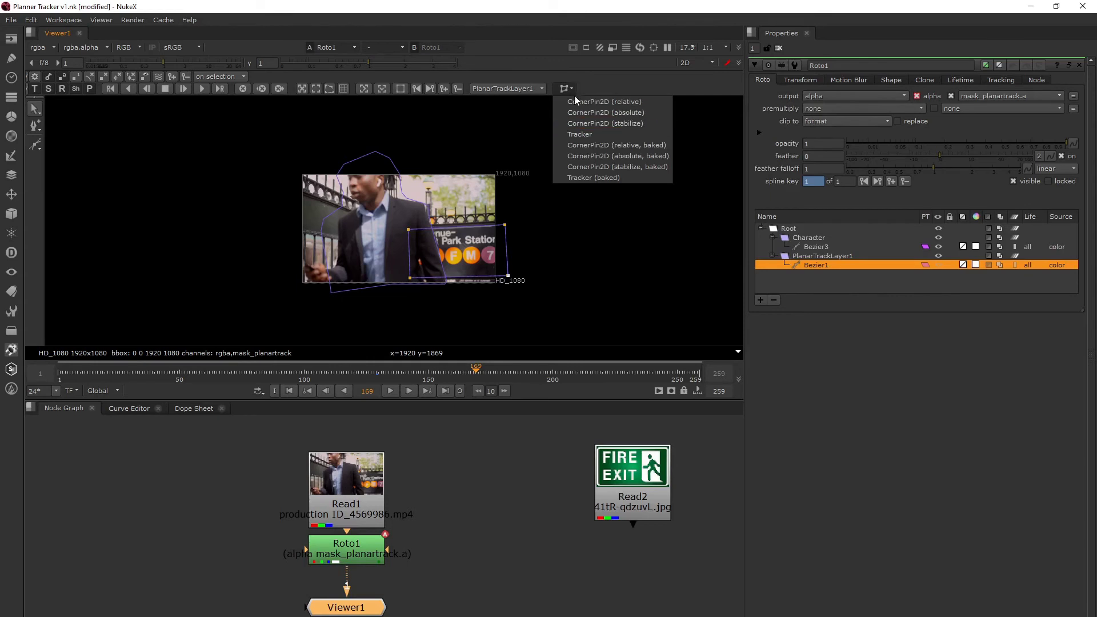
click(799, 350)
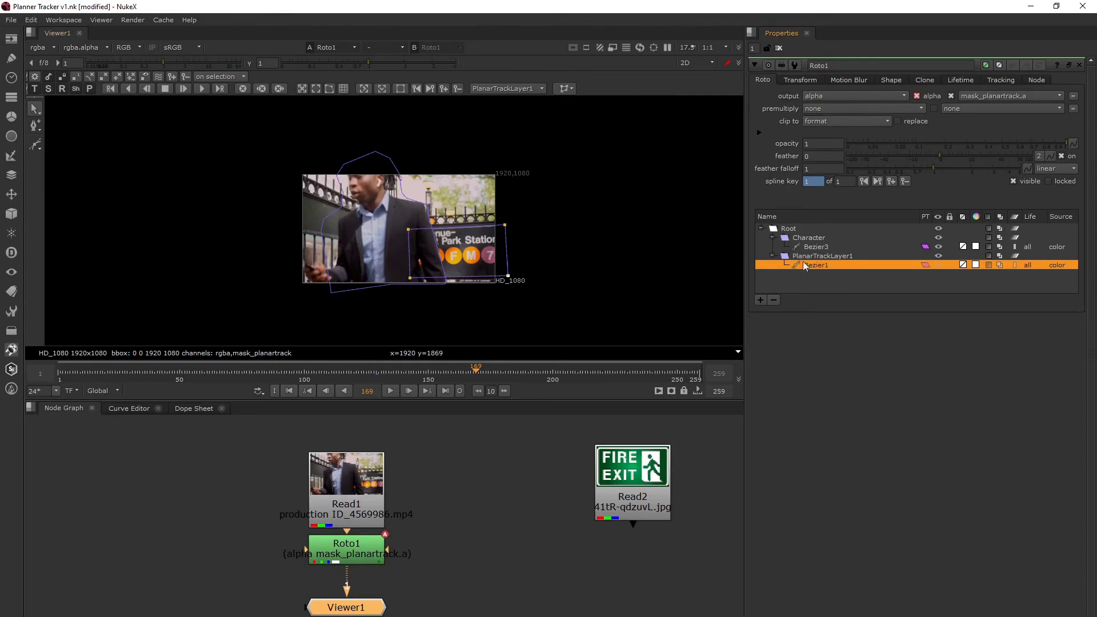
click(811, 257)
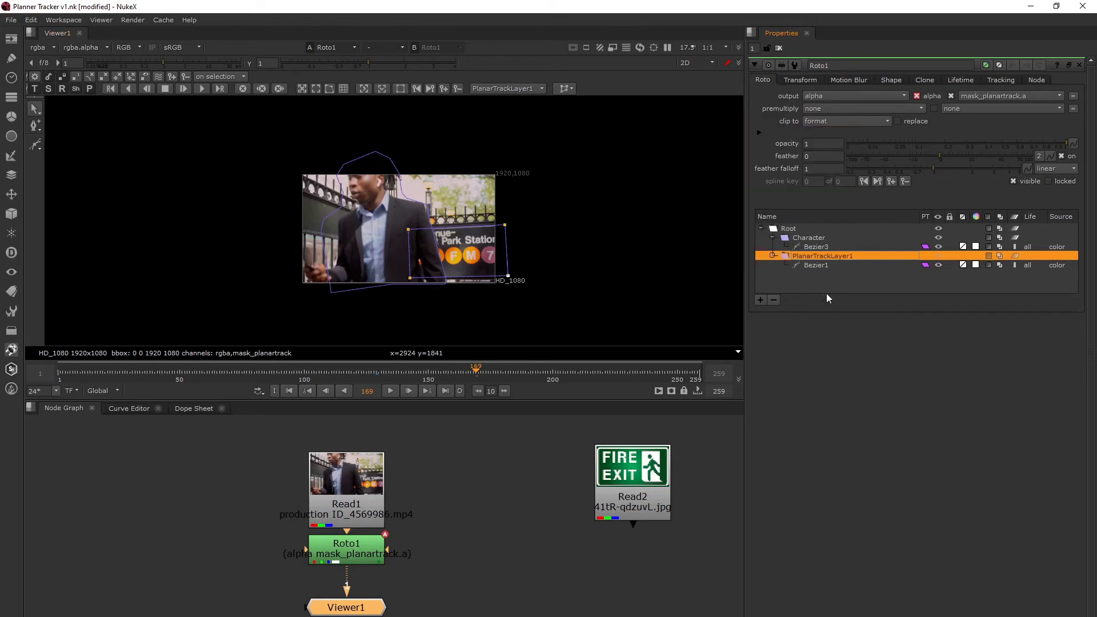
click(813, 267)
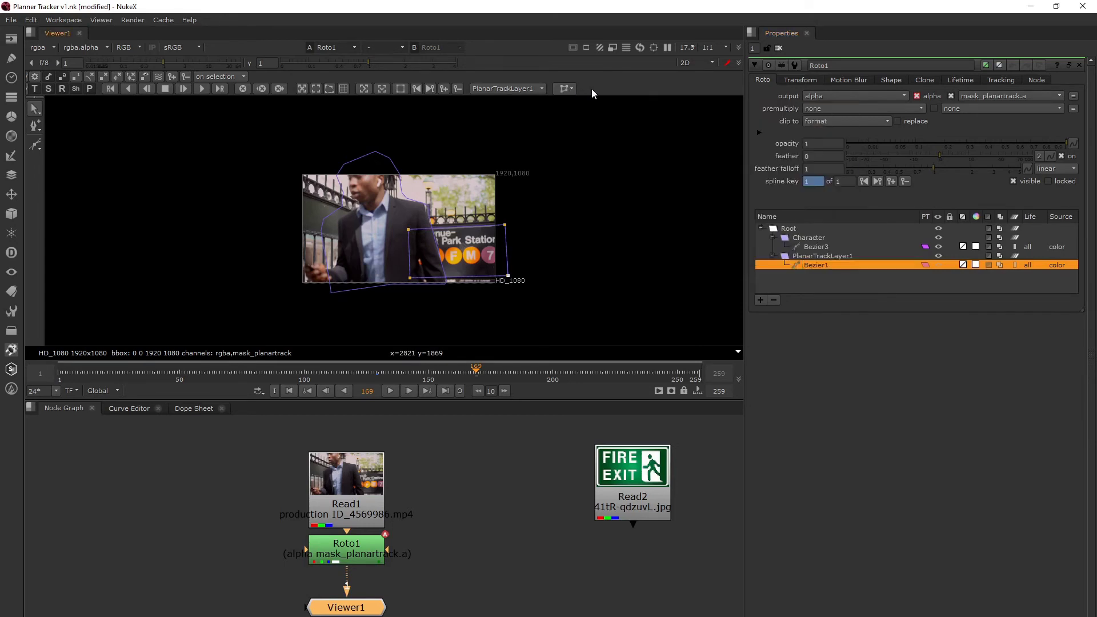
click(567, 88)
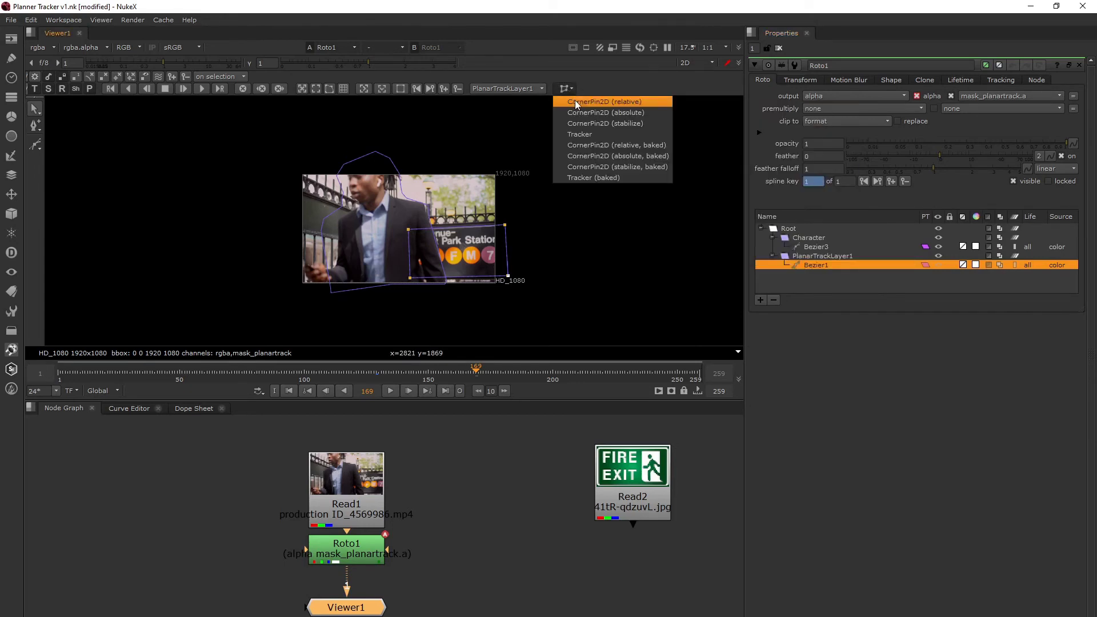
click(575, 102)
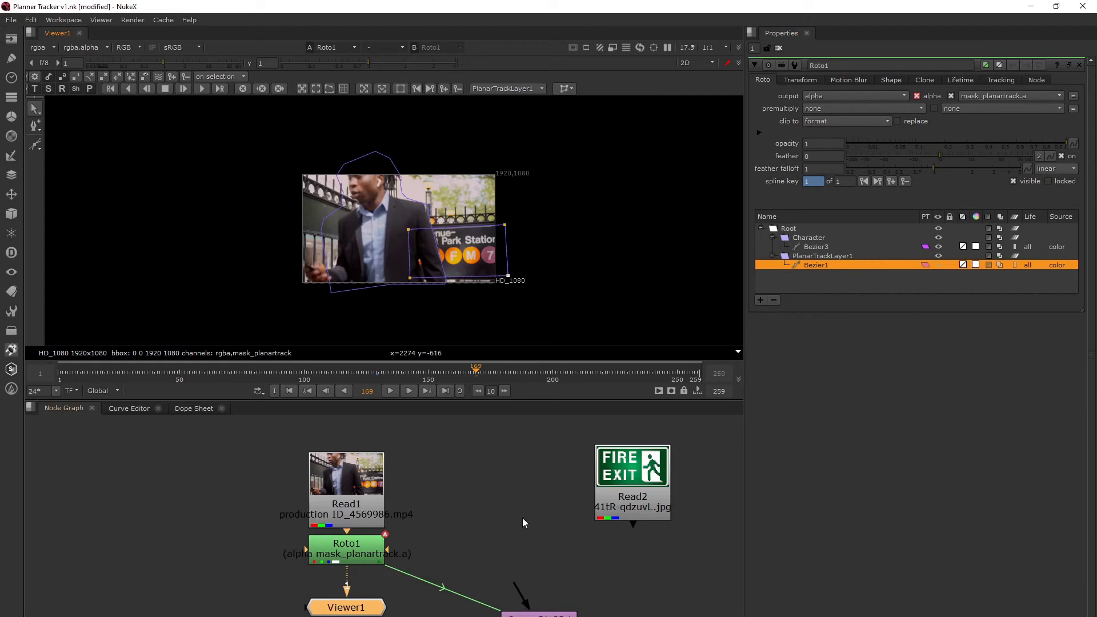
Open the properties of the relative CornerPin2D node and reposition the node slightly in the node graph.
click(566, 89)
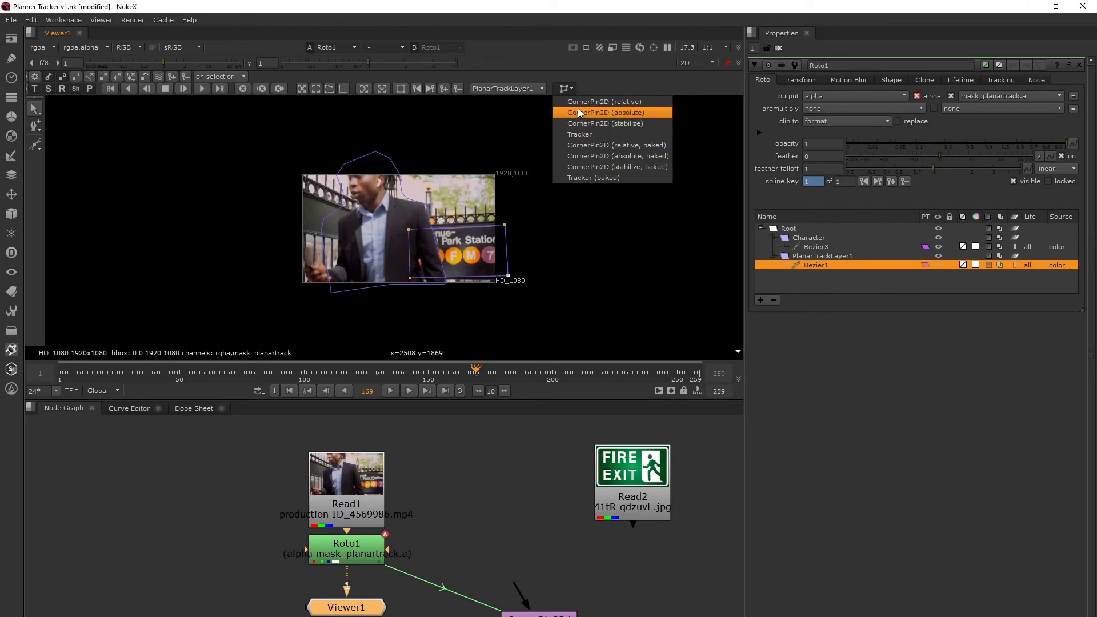
click(543, 579)
click(540, 615)
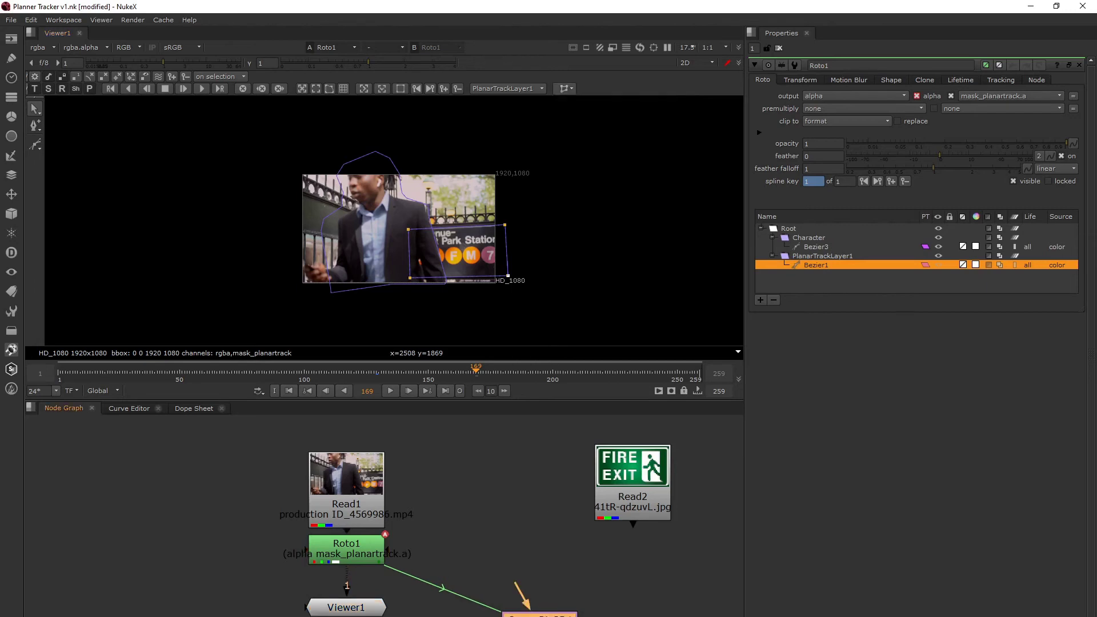
double_click(540, 615)
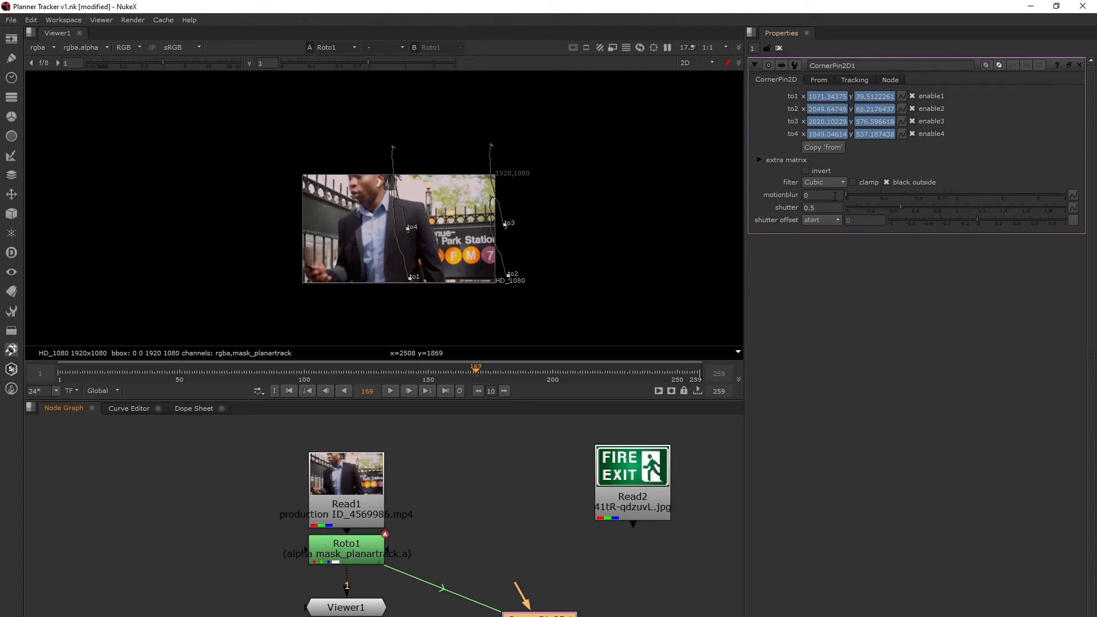
drag(521, 615, 513, 610)
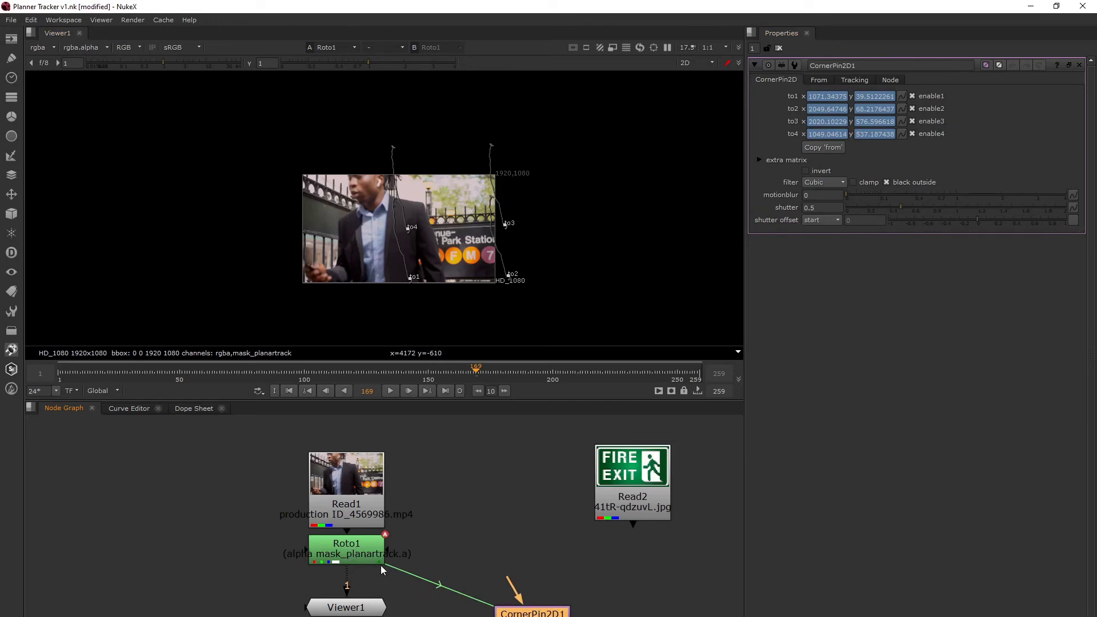
click(363, 548)
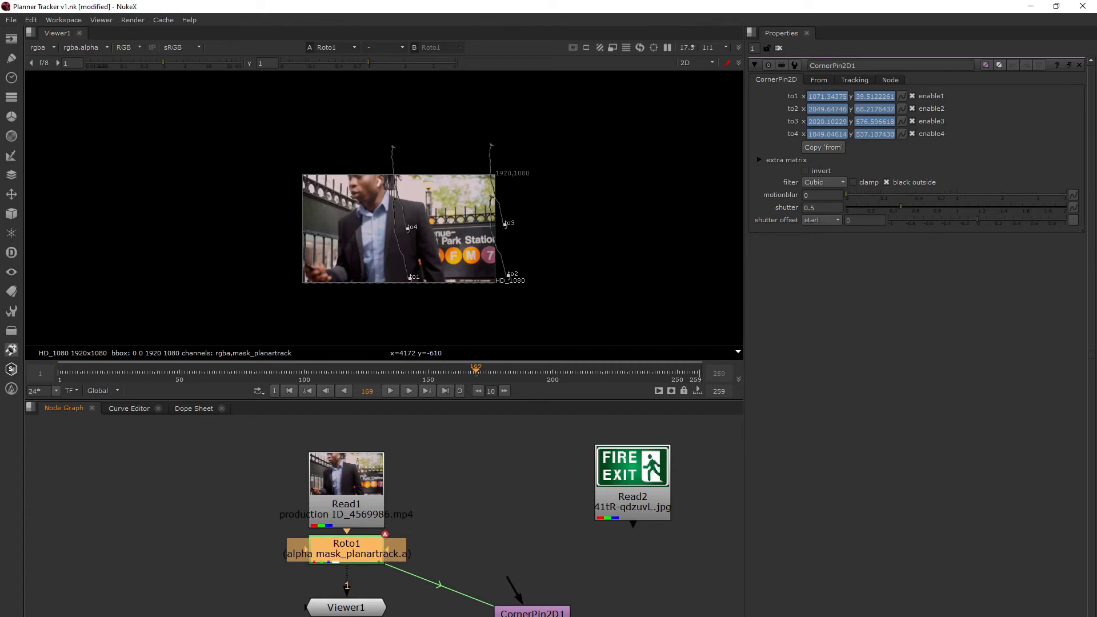
click(532, 613)
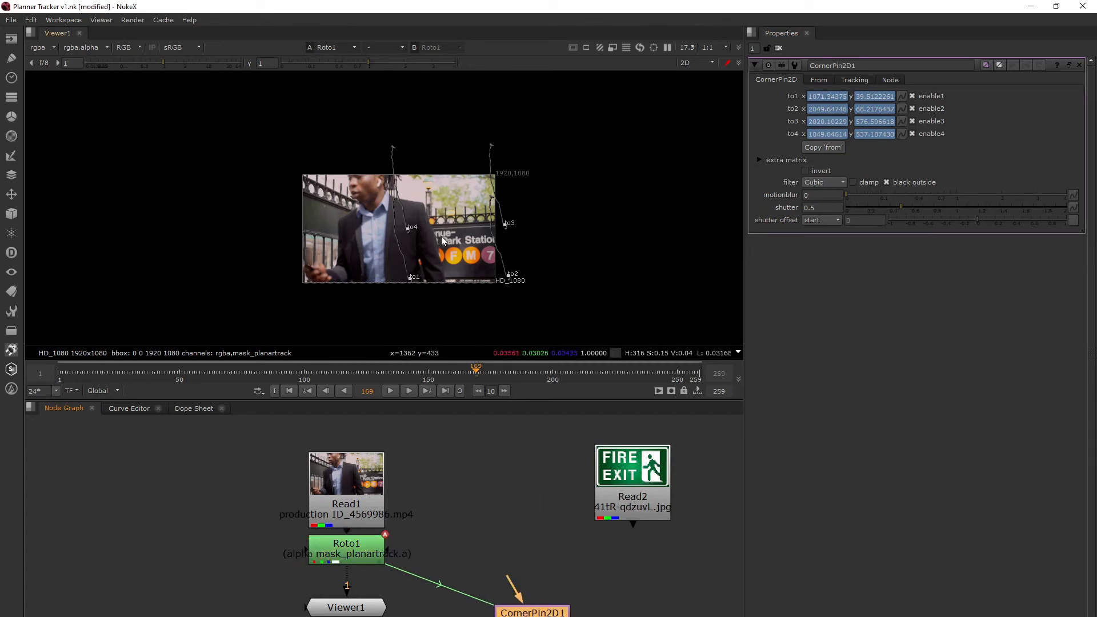
middle_drag(508, 578, 490, 507)
drag(508, 551, 513, 561)
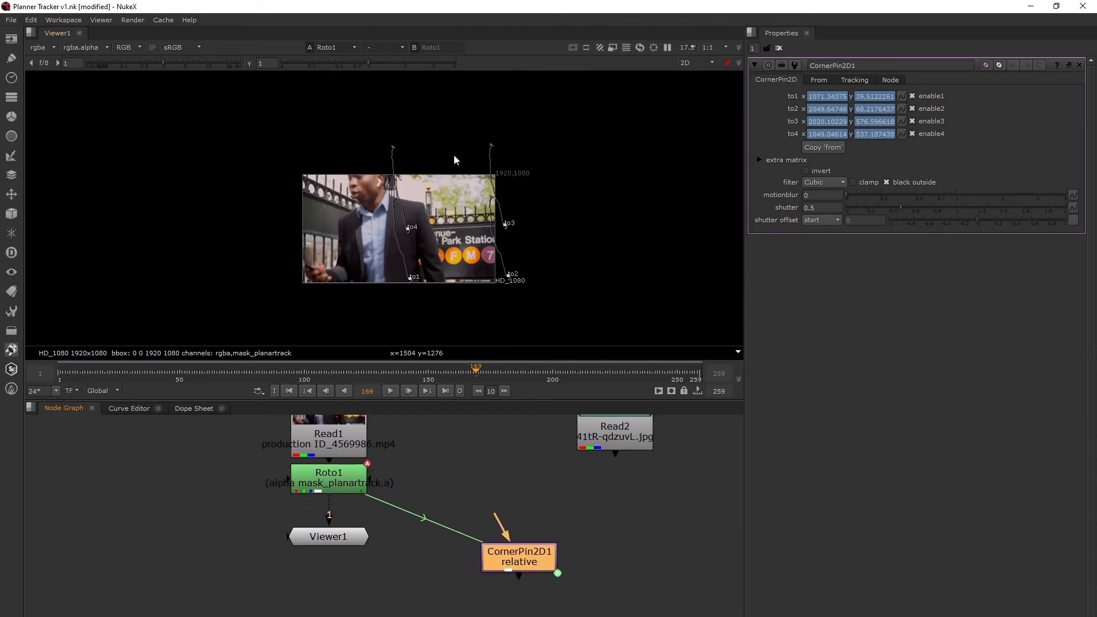
Compare the sign's Bezier in Roto1 with the relative CornerPin2D's pin points, and move the corner pin node slightly away from Roto1.
double_click(348, 481)
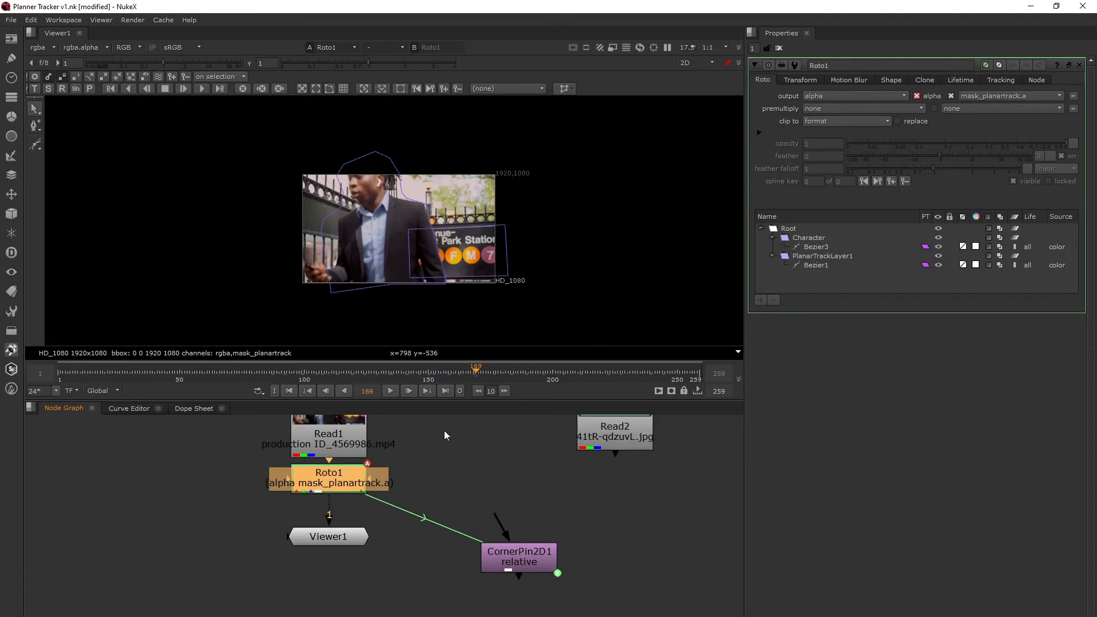
click(455, 231)
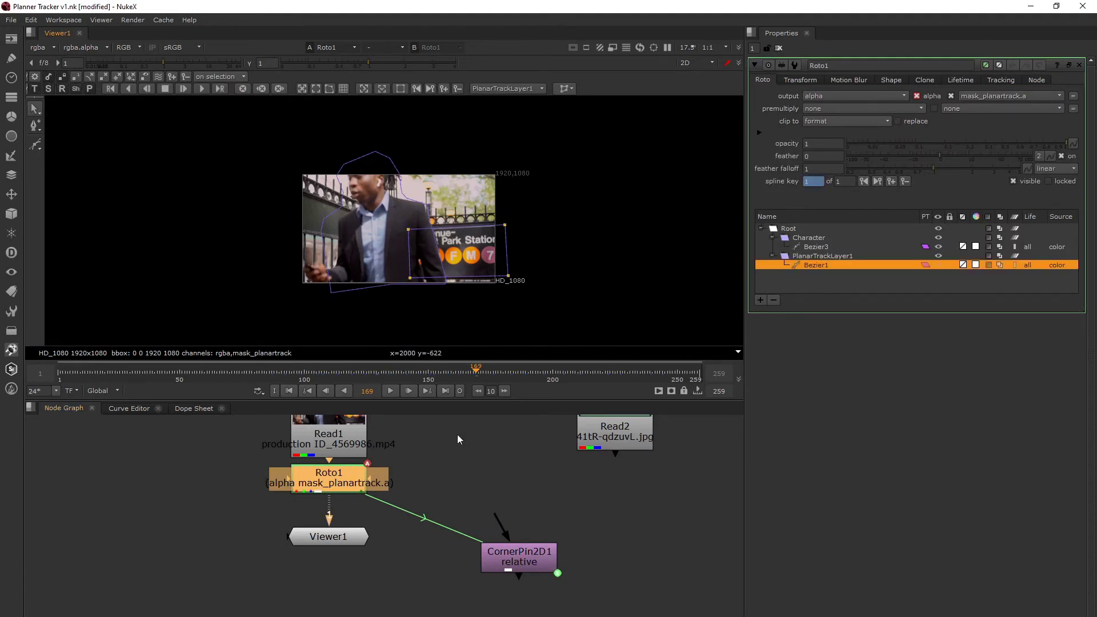
double_click(534, 553)
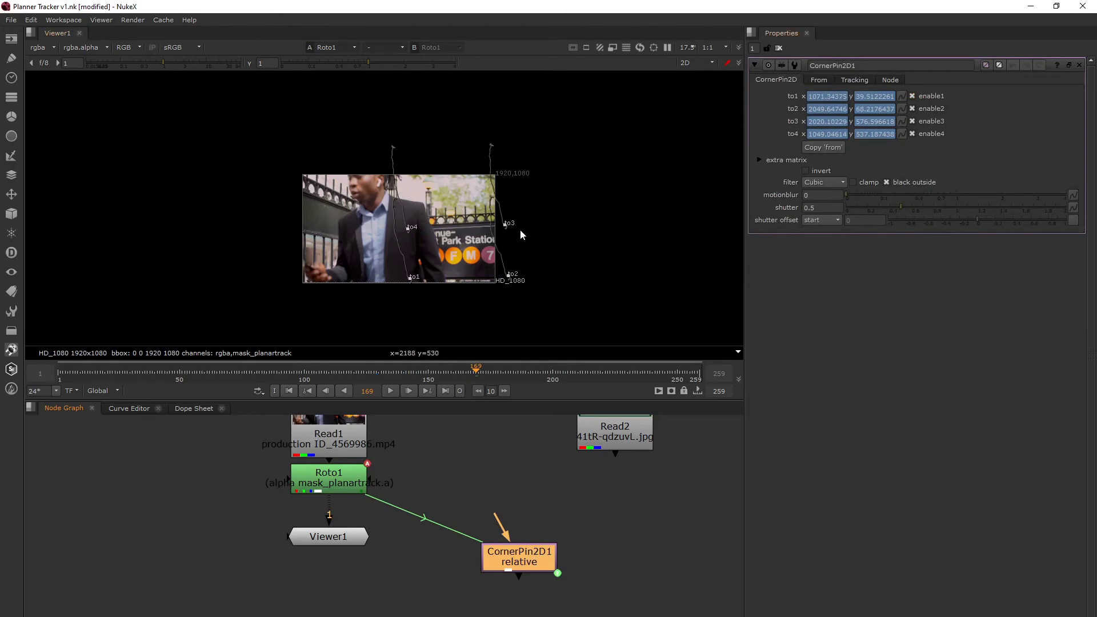
drag(513, 563, 538, 561)
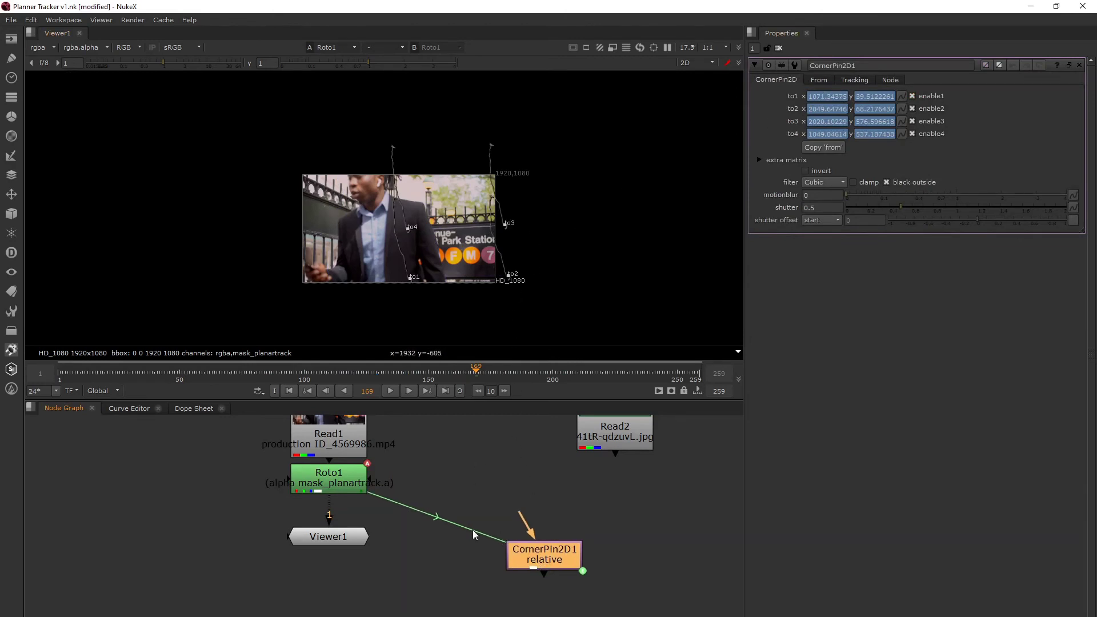
scroll(547, 578, down, 2)
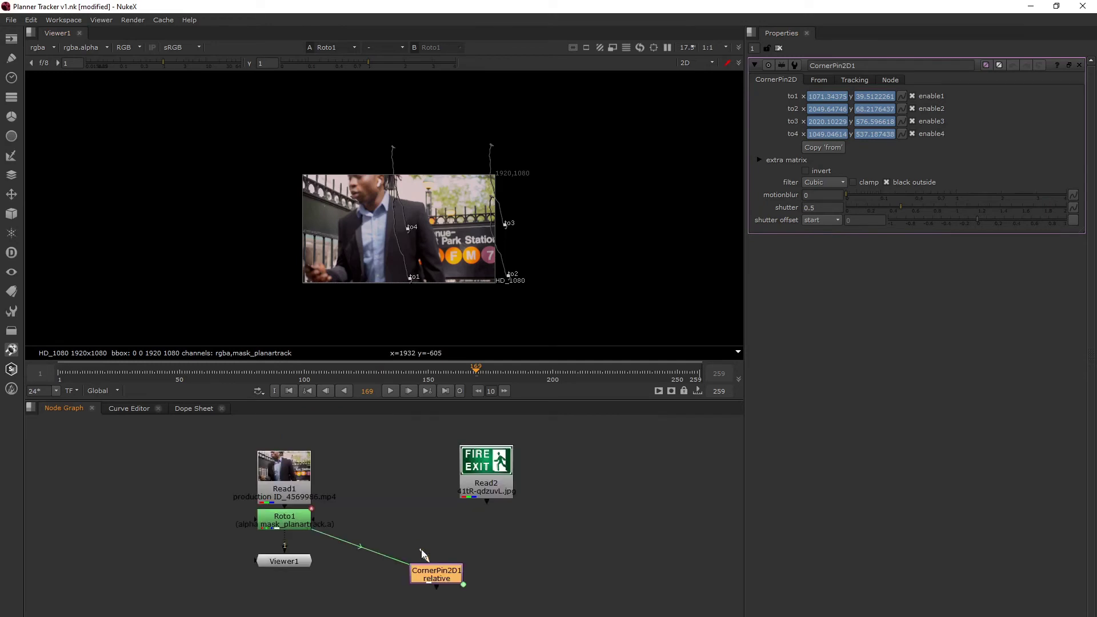
Feed the fire exit image from Read2 into the relative corner pin directly below it, and display the image alone in the viewer.
drag(420, 550, 488, 462)
drag(423, 580, 472, 583)
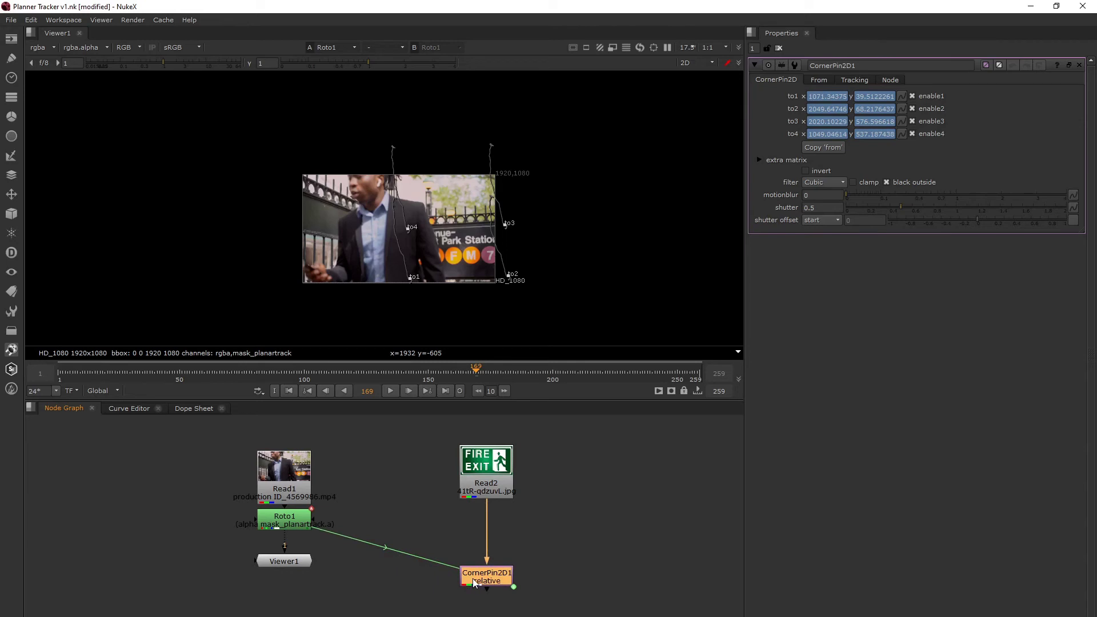
double_click(495, 475)
key(1)
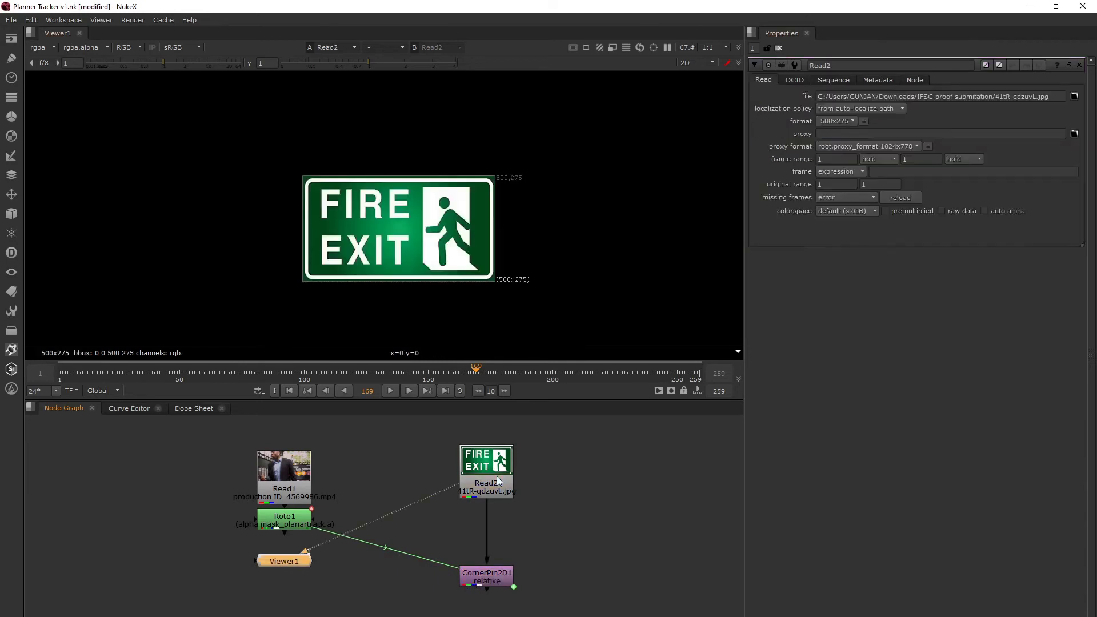
scroll(431, 260, up, 1)
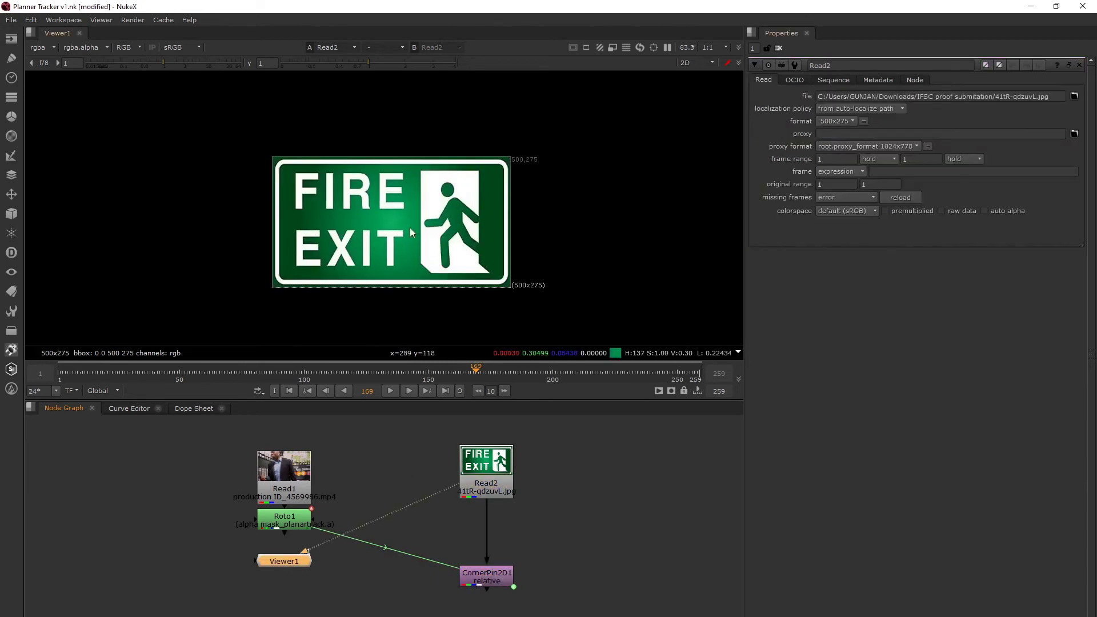
View the Read1 footage and the Roto1 output with the tracked sign shape, ending at frame 129.
click(287, 453)
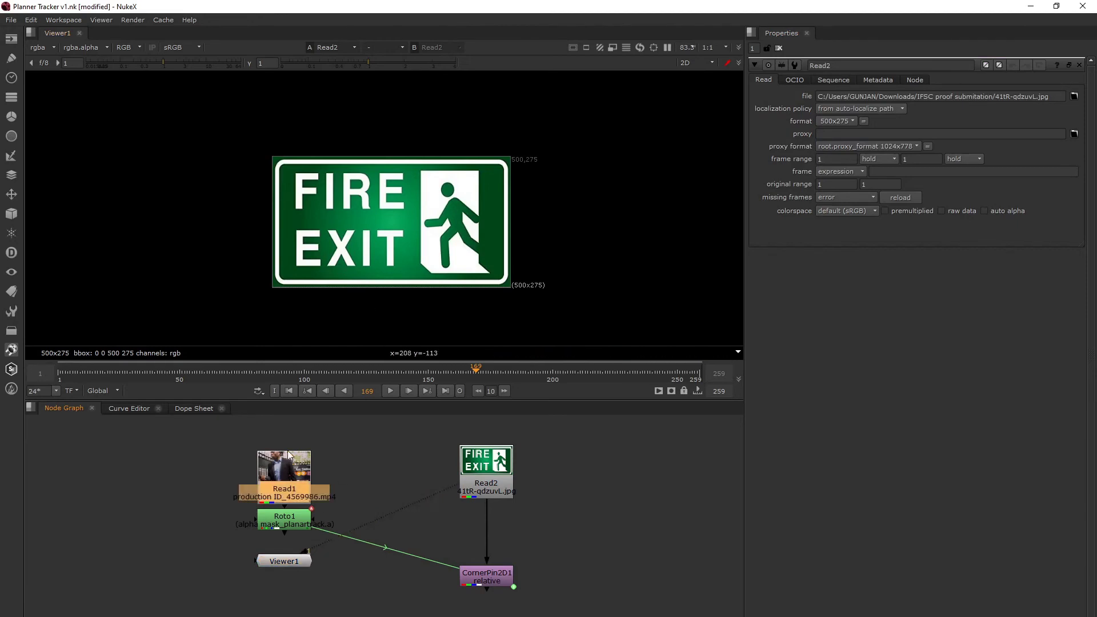
key(1)
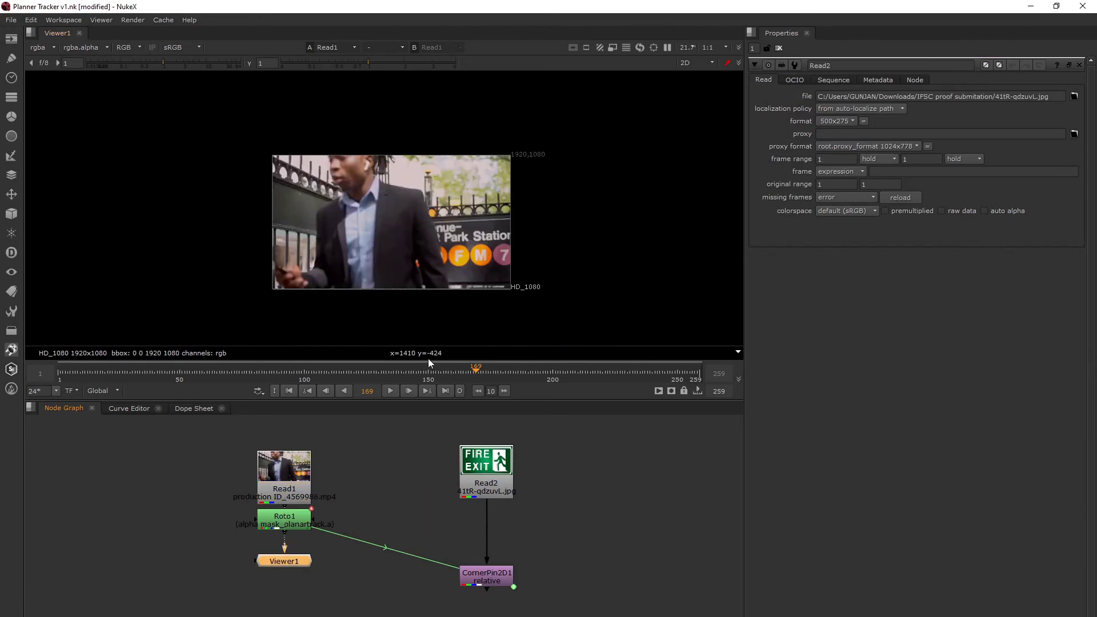
double_click(287, 489)
double_click(295, 519)
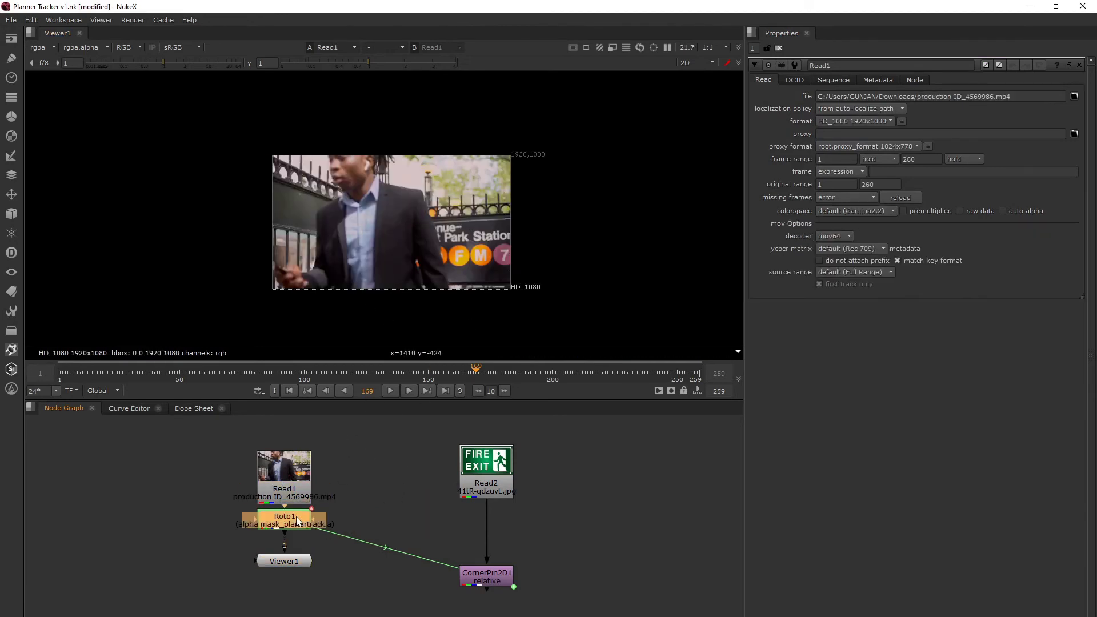
key(1)
click(480, 283)
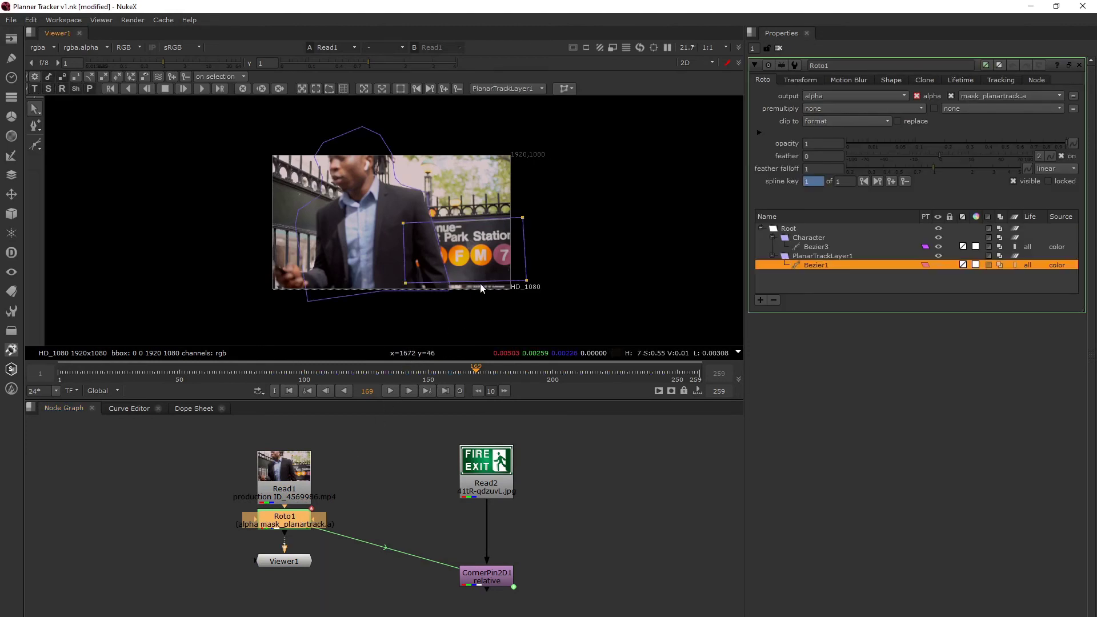
click(376, 378)
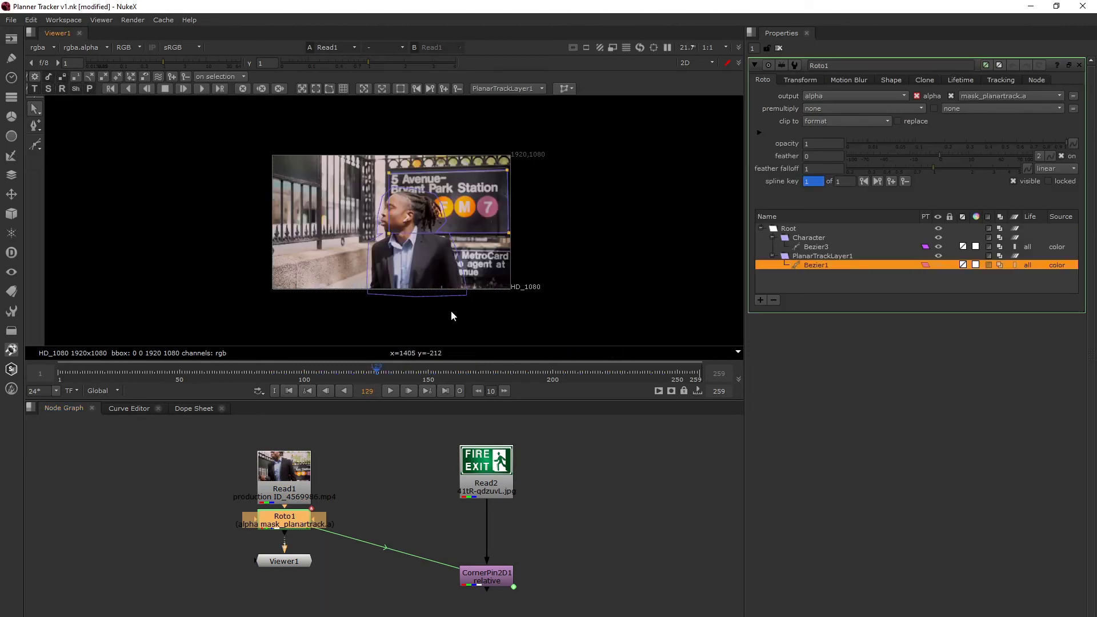
Merge the corner pin's output over the Read1 footage with a Merge node using the over operation.
double_click(485, 572)
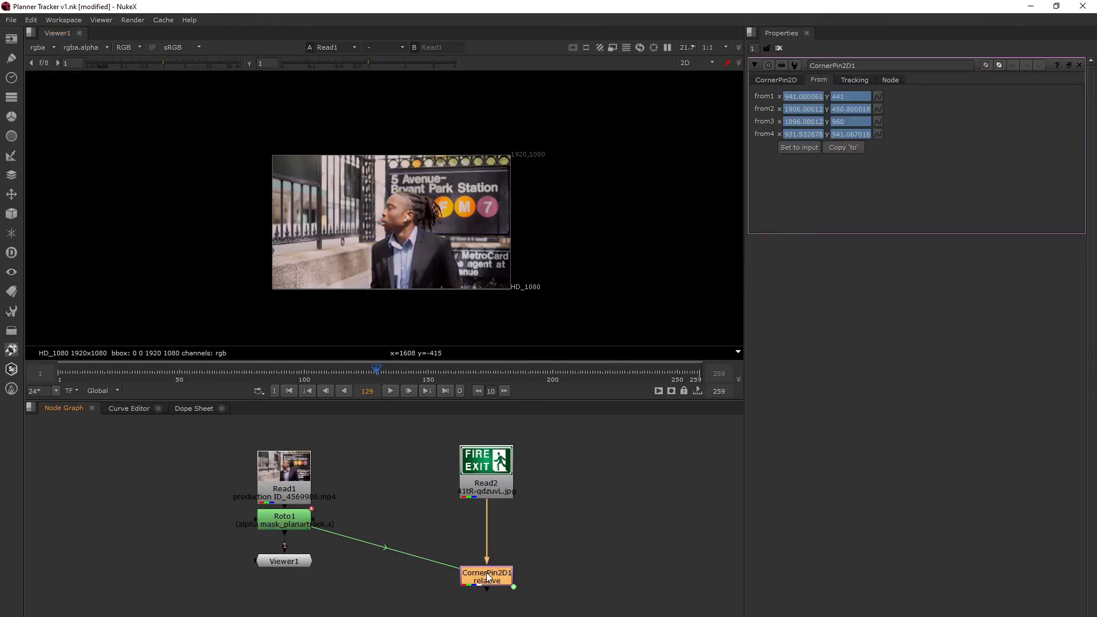
key(1)
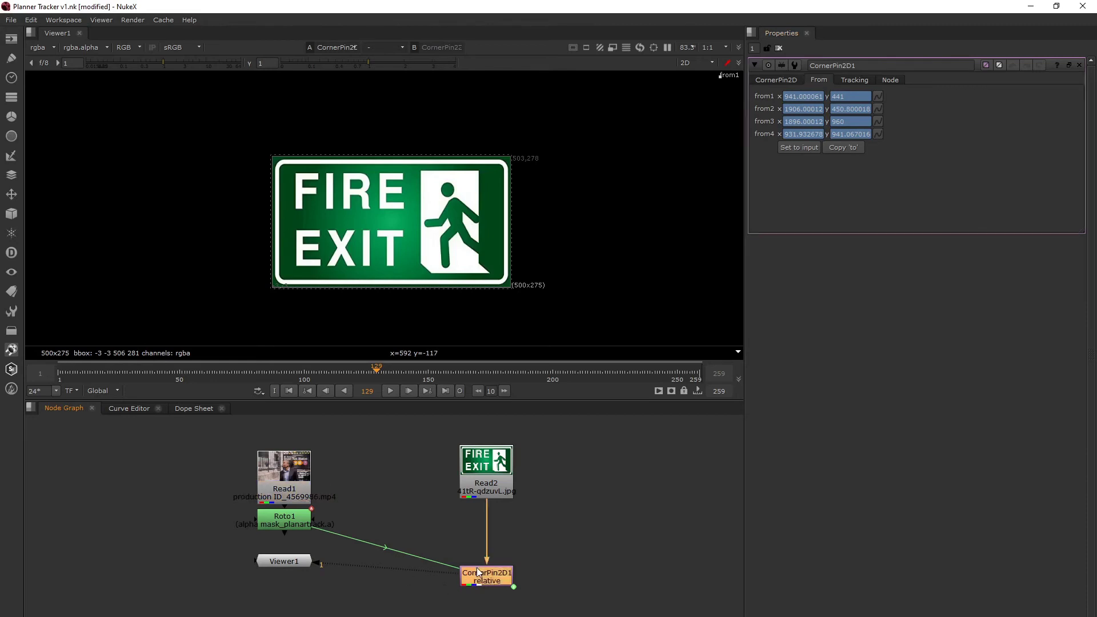
key(m)
drag(561, 582, 303, 511)
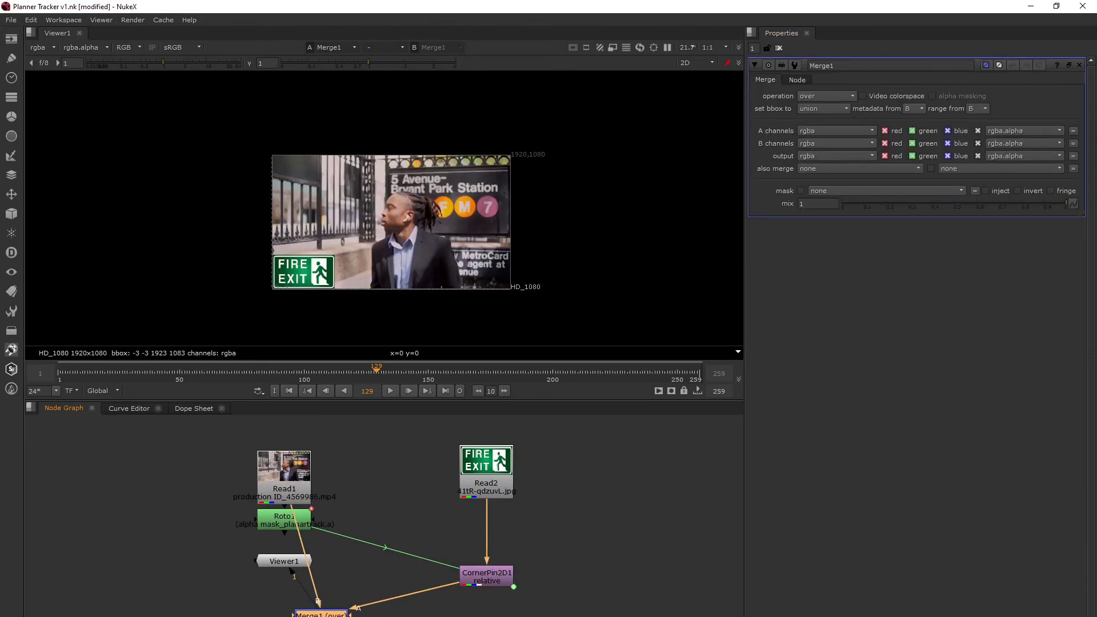
click(381, 492)
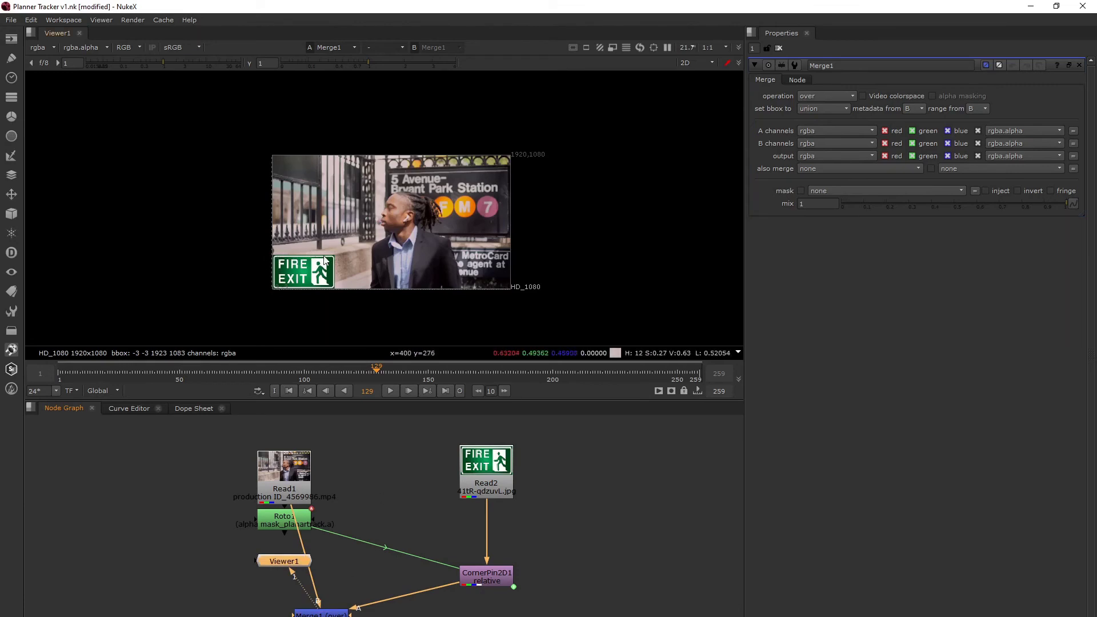
Set the relative corner pin's from points to match its input, the fire exit image.
double_click(487, 576)
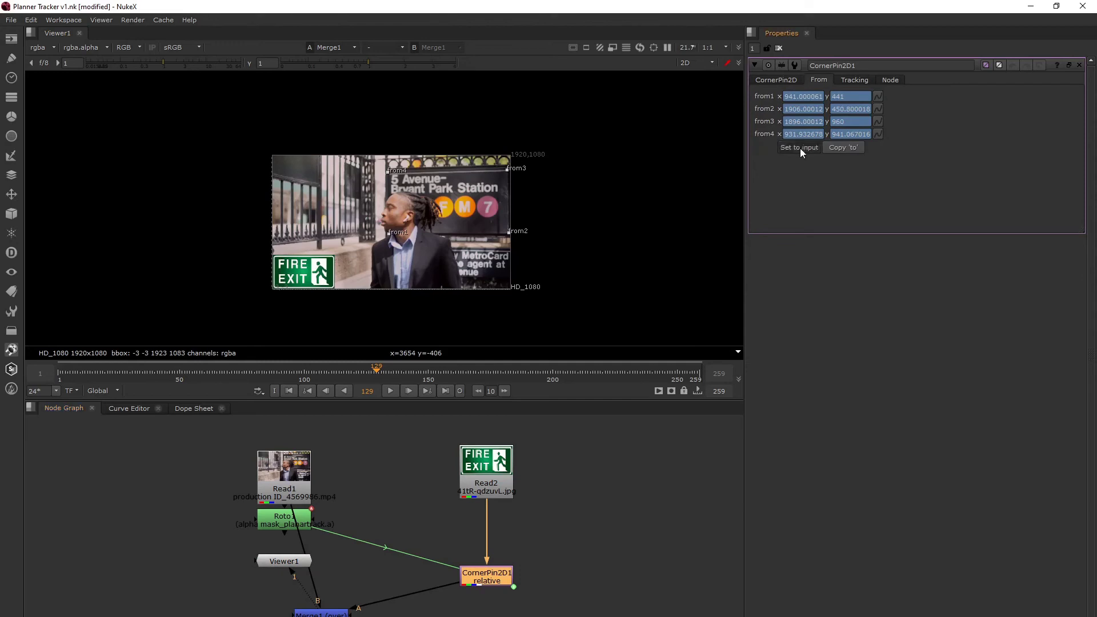
click(799, 147)
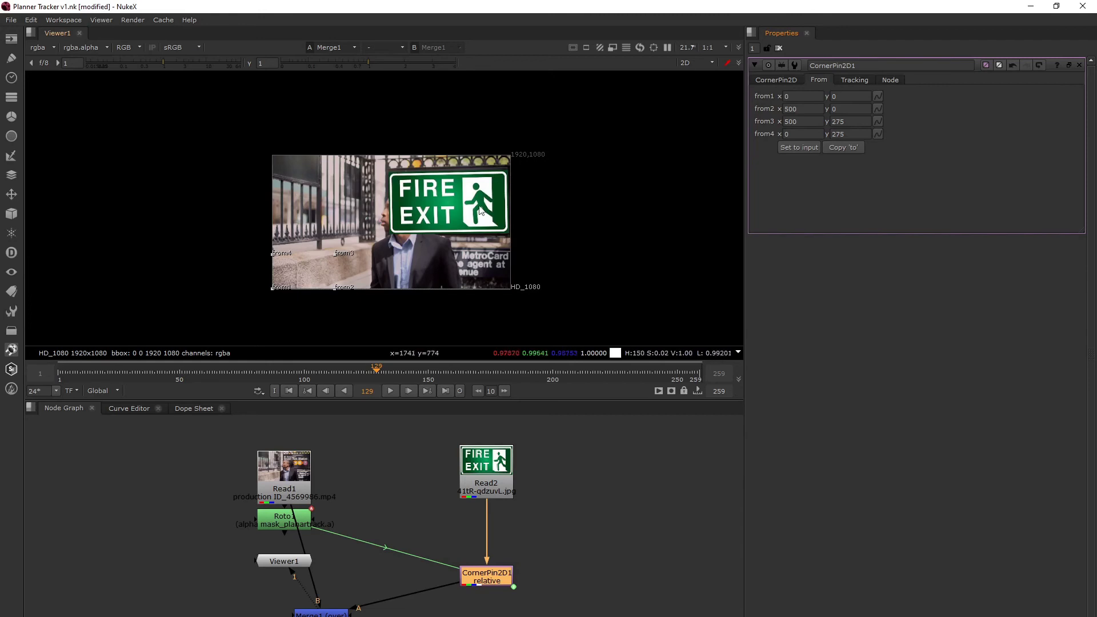
click(402, 512)
Play and scrub the merged composite to check how the fire exit image follows the sign, ending at frame 130.
click(388, 390)
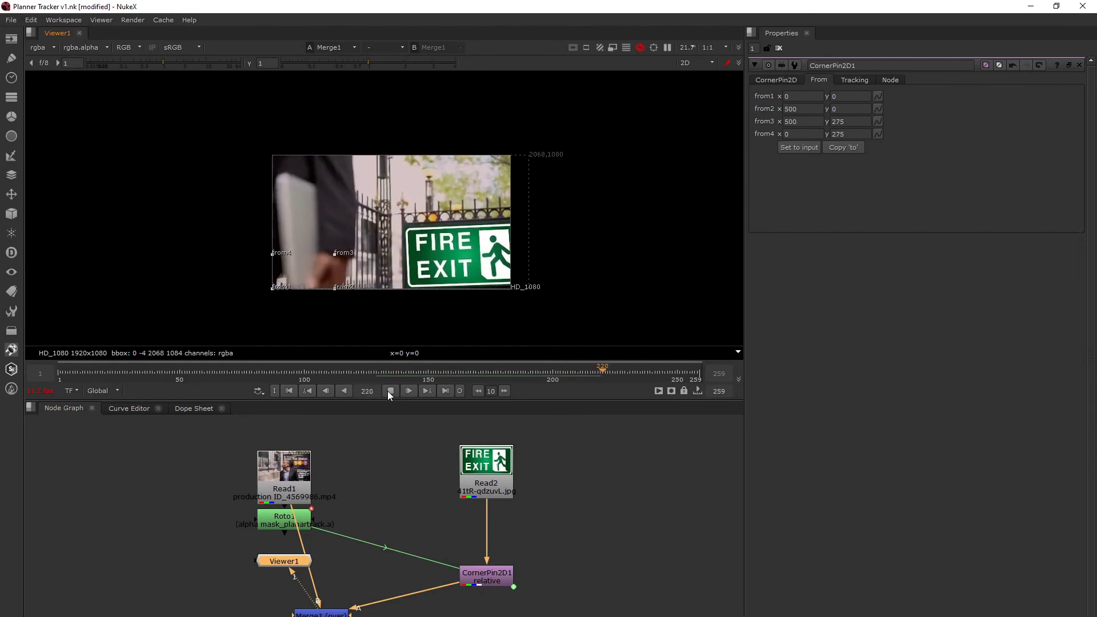
click(139, 372)
drag(138, 372, 380, 370)
click(478, 569)
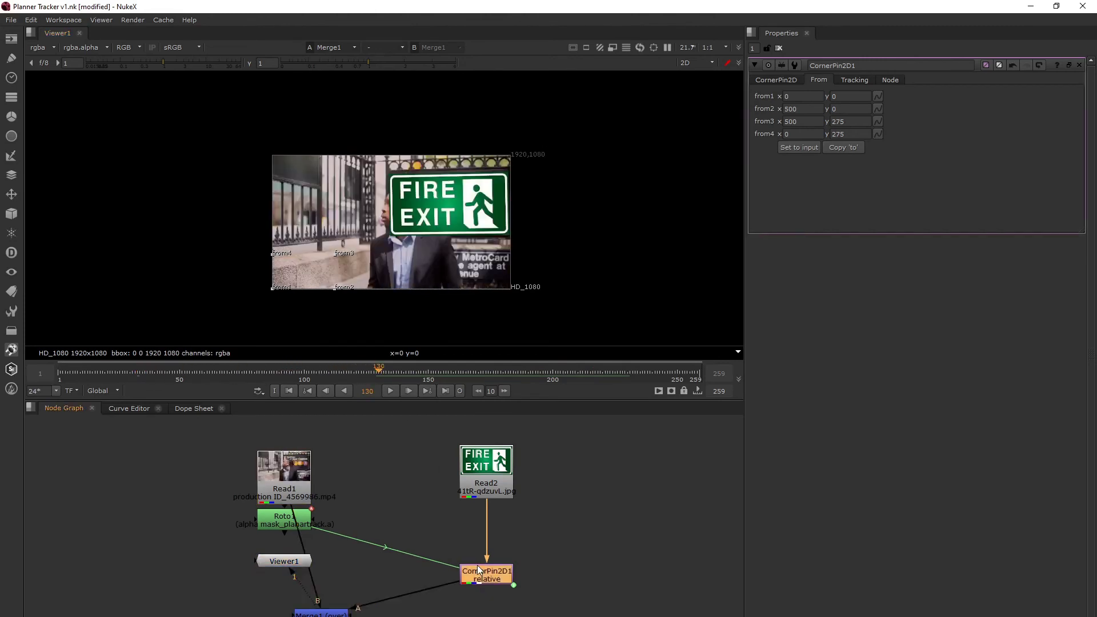
click(344, 612)
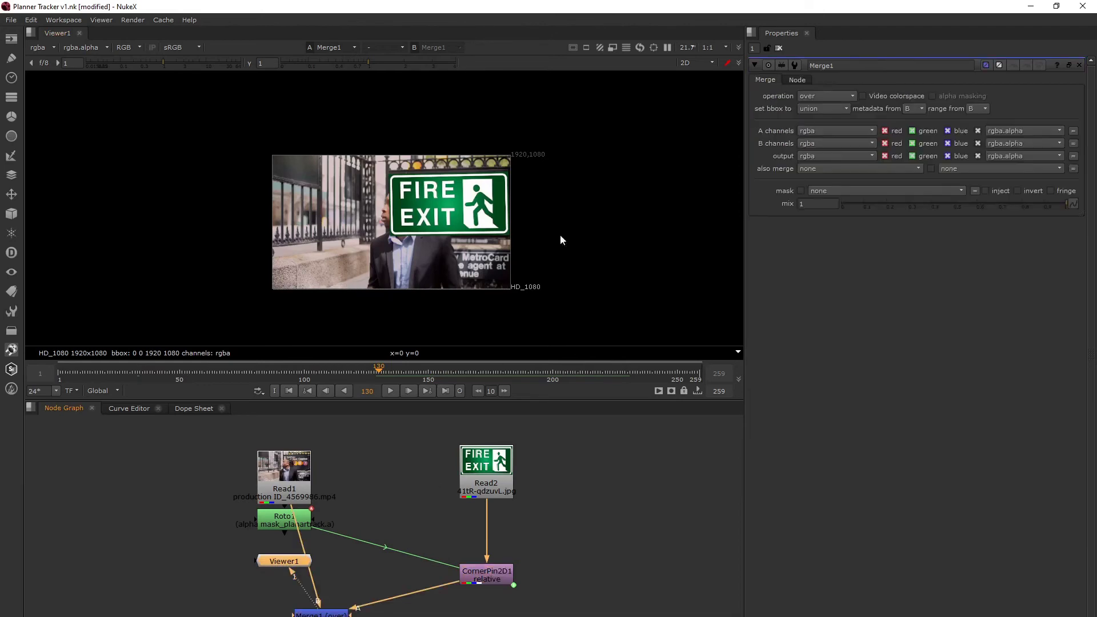
Display Roto1 in the viewer and review the export types available for PlanarTrackLayer1.
click(272, 522)
key(1)
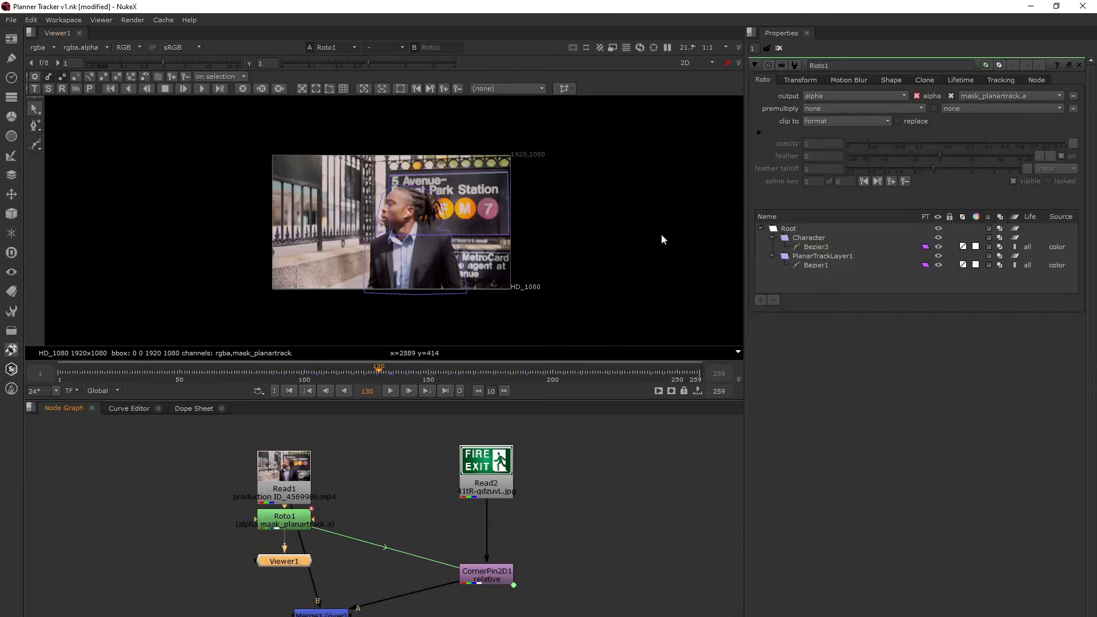
click(824, 255)
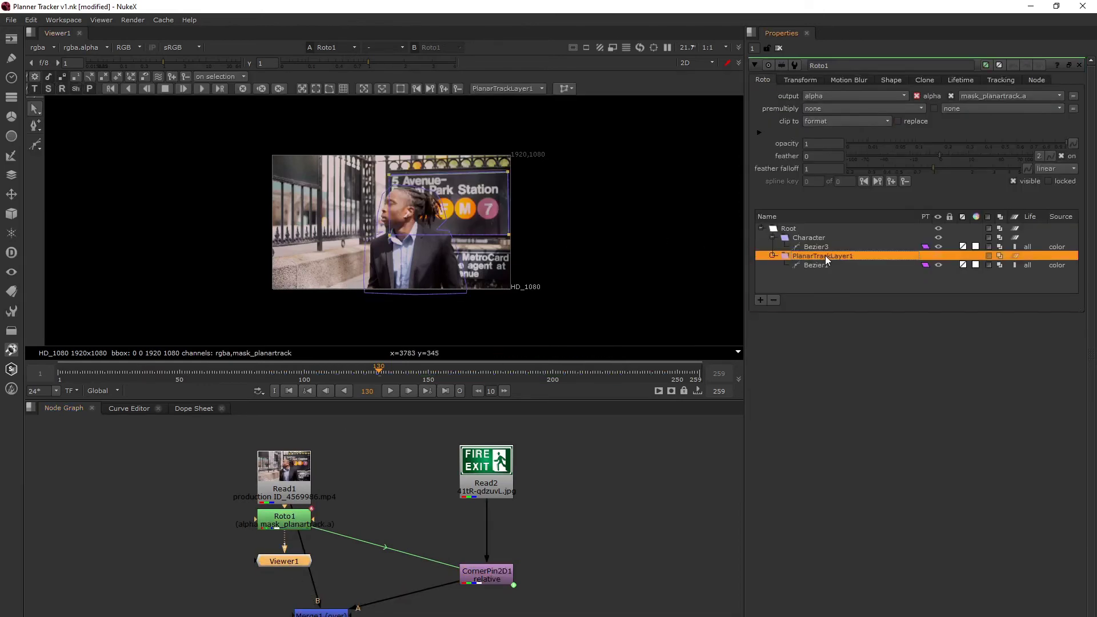
click(506, 88)
click(506, 86)
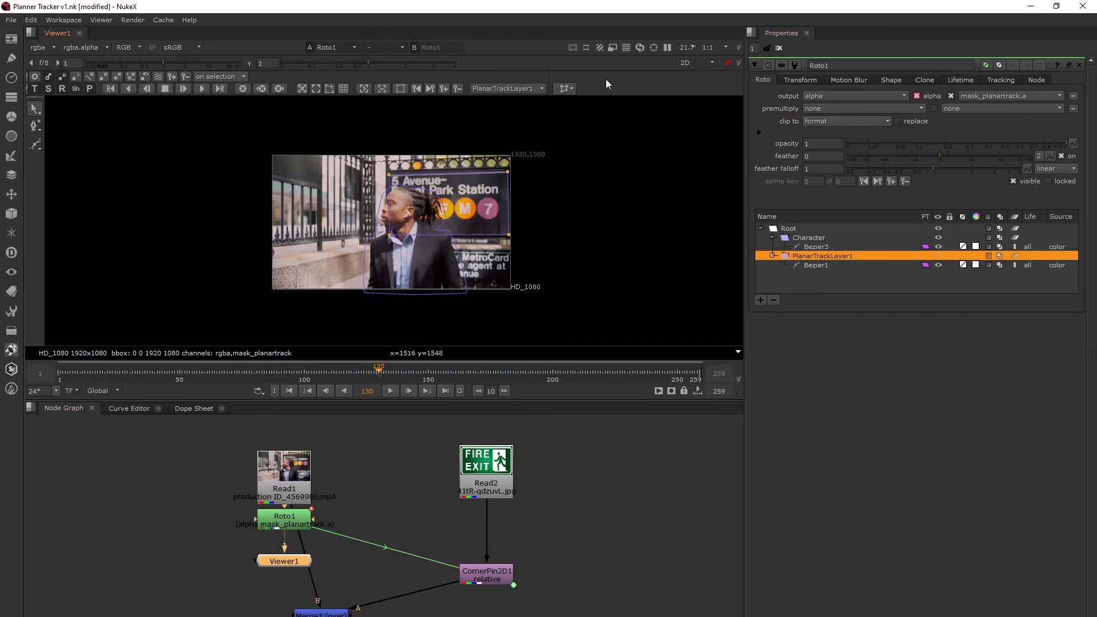
click(565, 89)
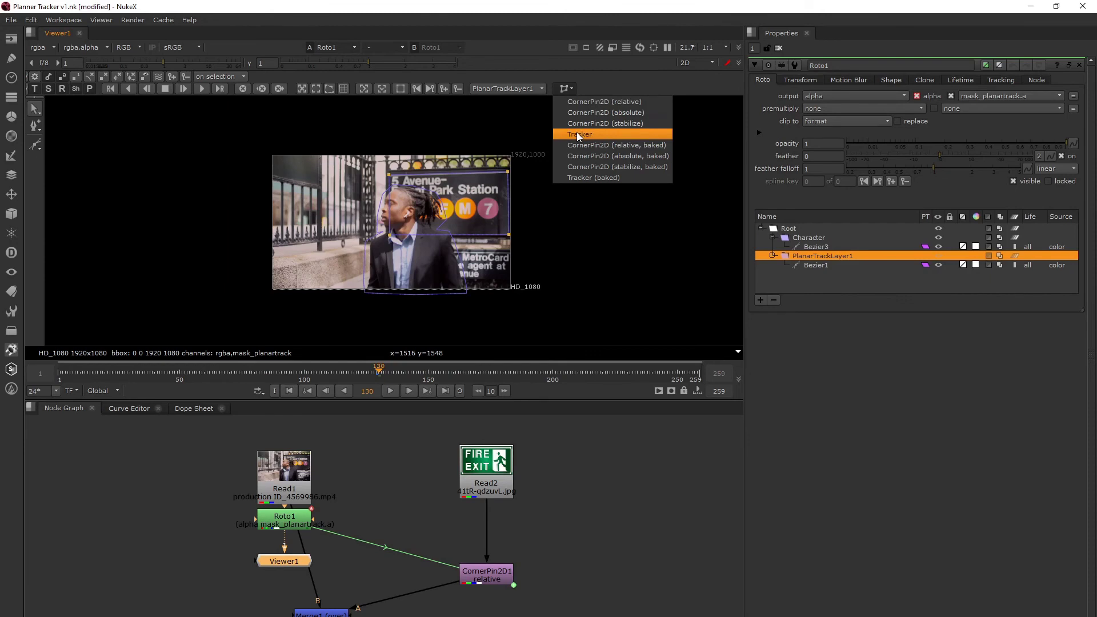
Delete the relative CornerPin2D1 node from the node graph.
click(487, 570)
key(Delete)
Export the planar track of Roto1's Bezier1 as a Tracker node, and open its properties after moving it slightly in the graph.
click(297, 522)
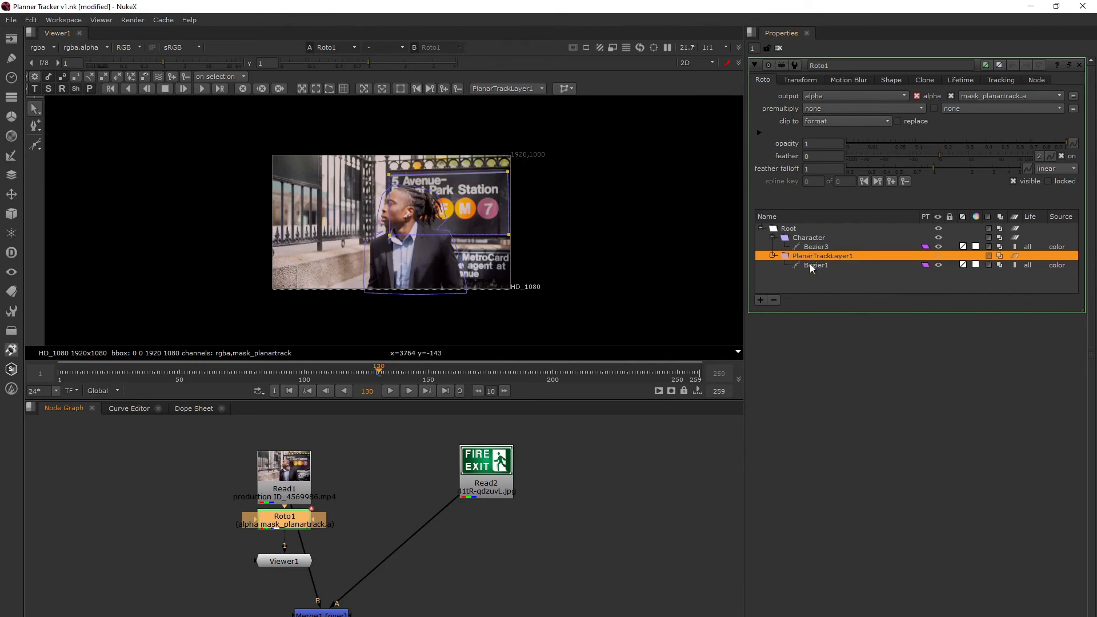
click(812, 264)
click(566, 88)
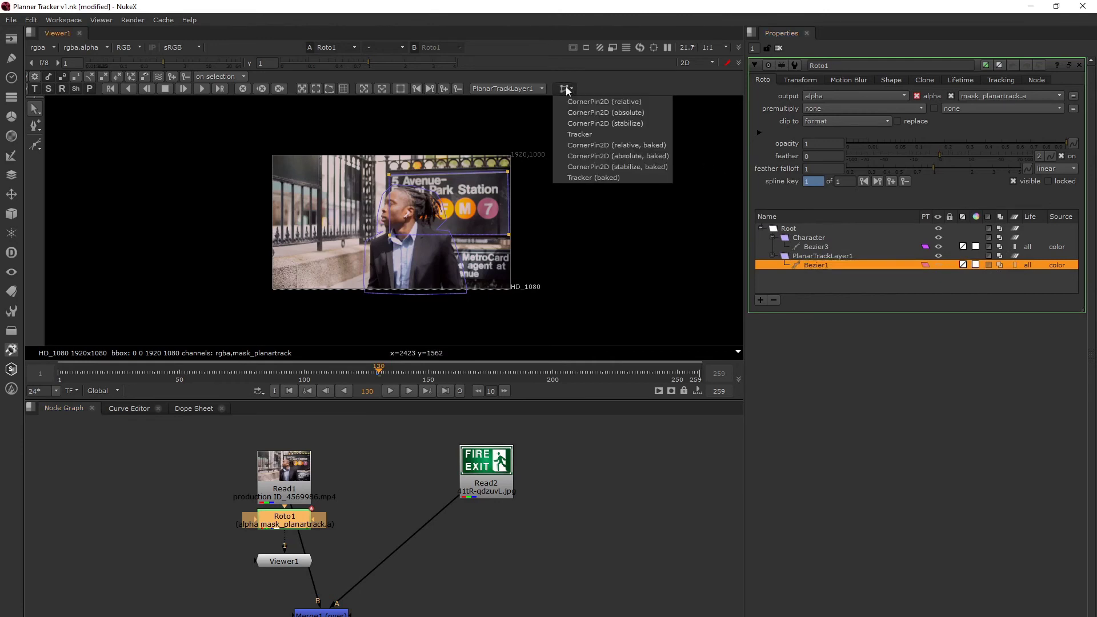
click(579, 135)
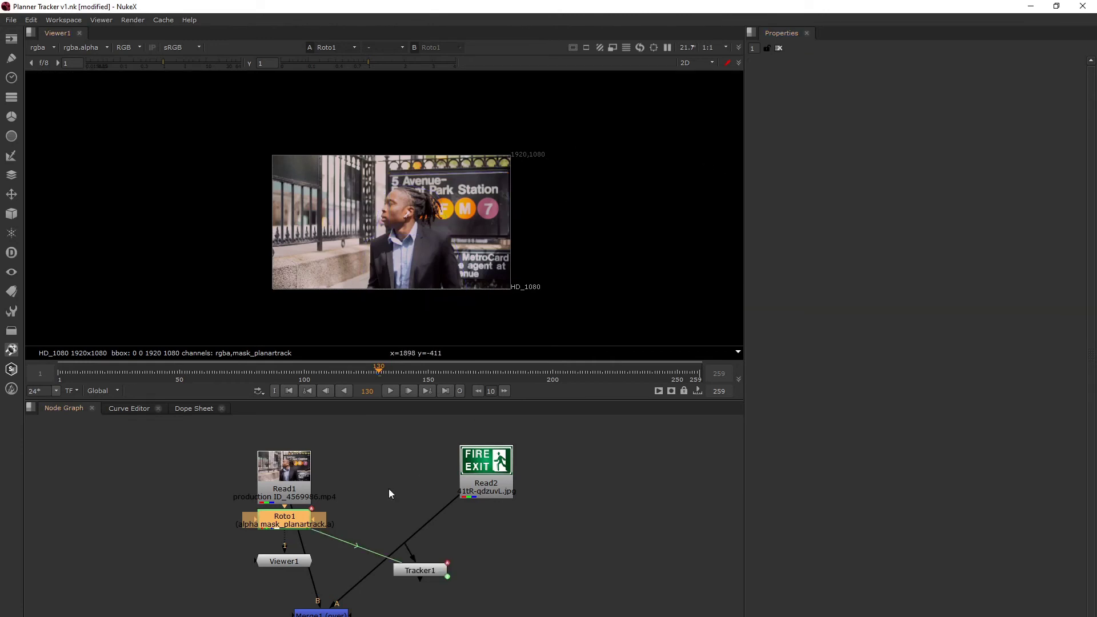
drag(414, 574, 440, 581)
double_click(440, 581)
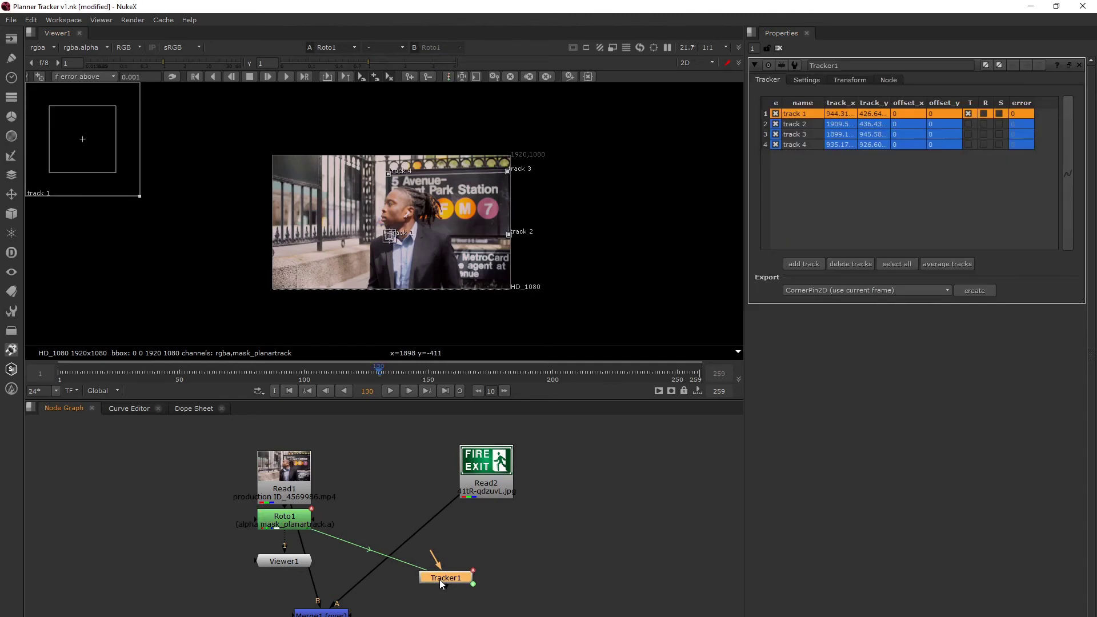
Compare the shapes in Roto1 with the four tracks in the Tracker1 node linked to it.
double_click(286, 522)
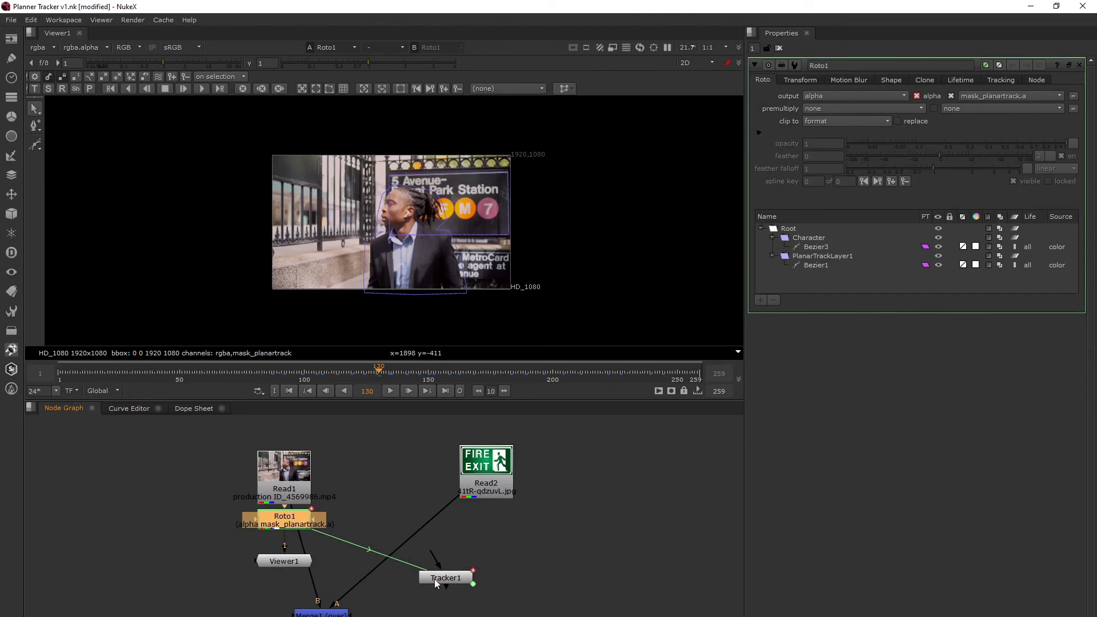
drag(437, 579, 442, 582)
click(283, 526)
click(444, 582)
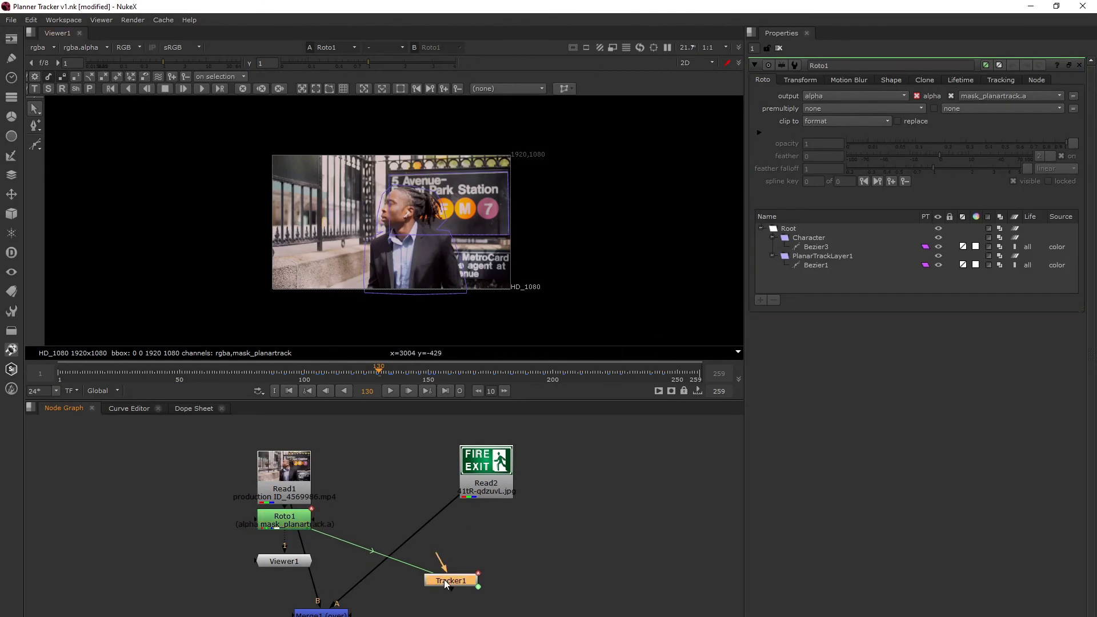
double_click(444, 579)
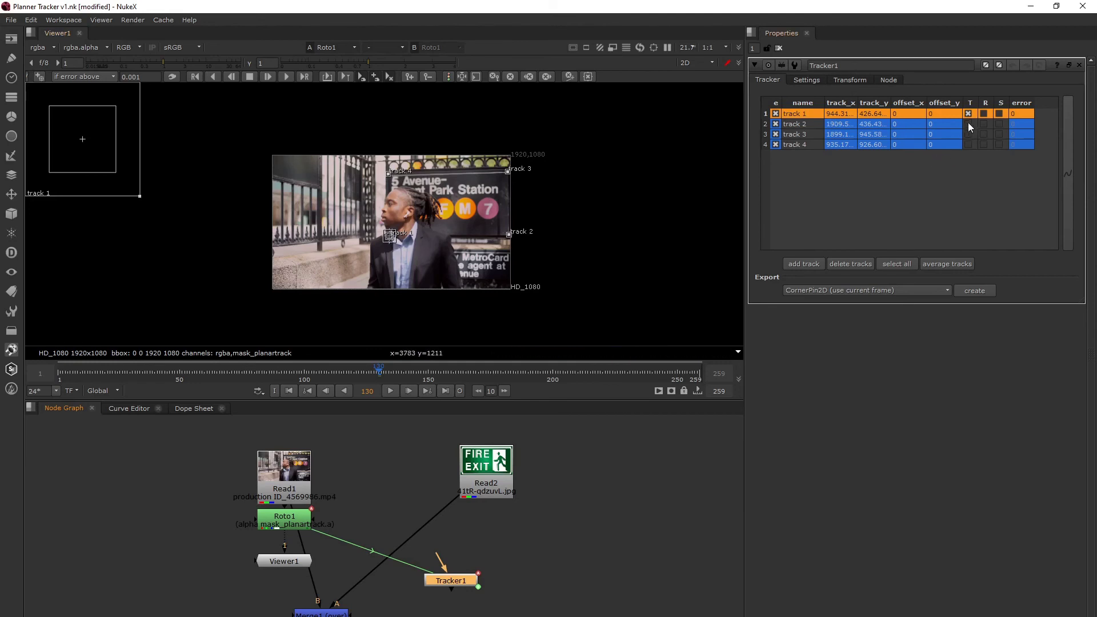
Enable translate, rotate and scale (T, R, S) for all four tracks in Tracker1.
click(998, 113)
click(983, 113)
click(968, 123)
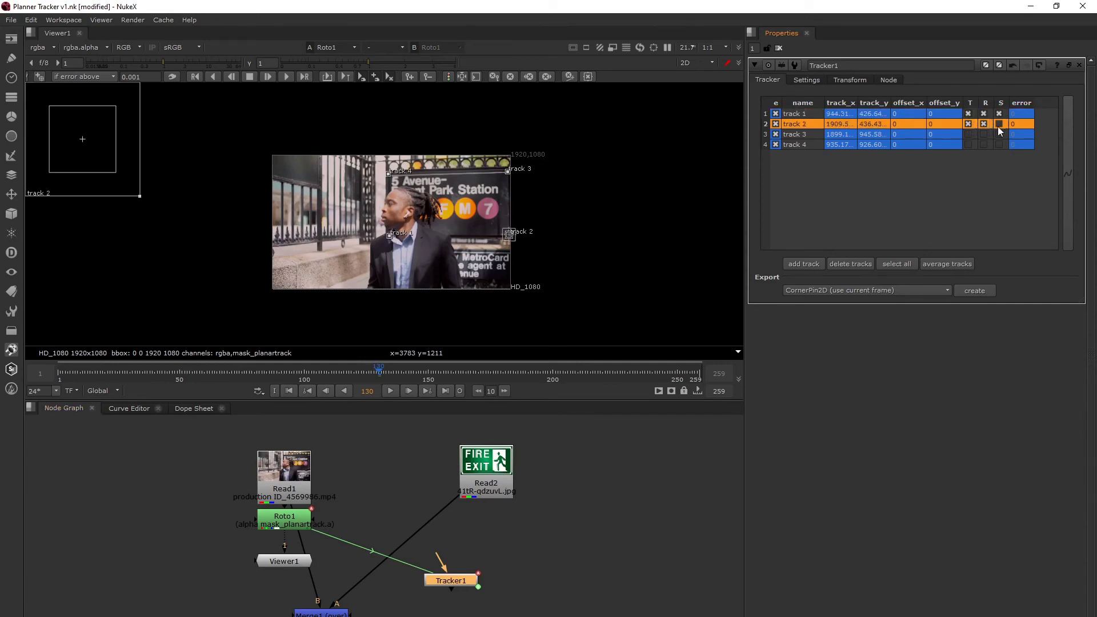
click(999, 124)
click(998, 135)
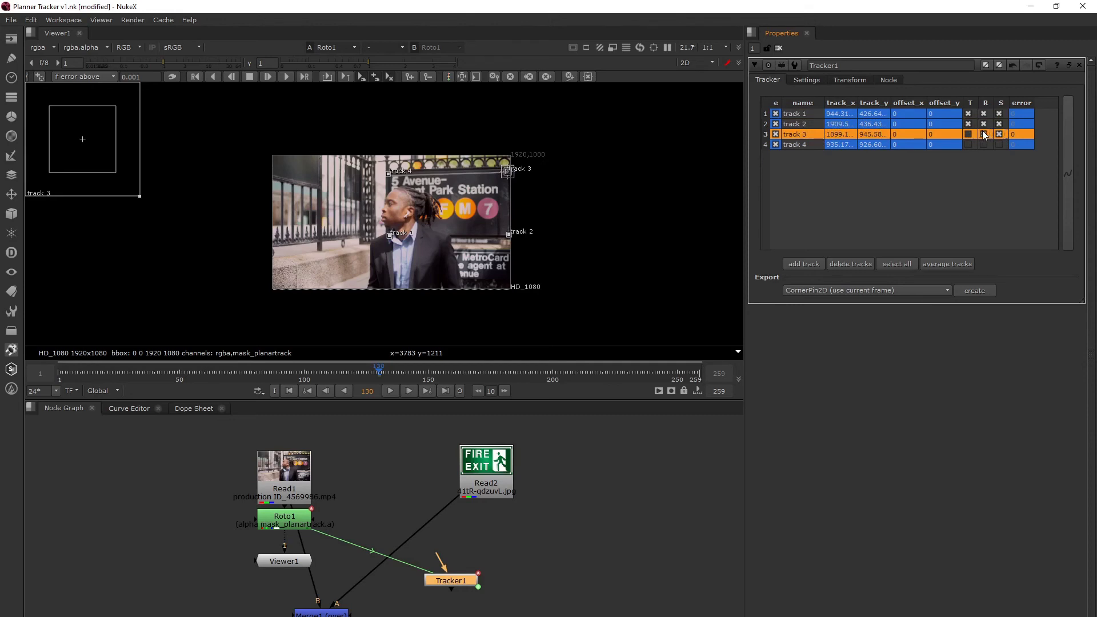
click(968, 134)
click(968, 145)
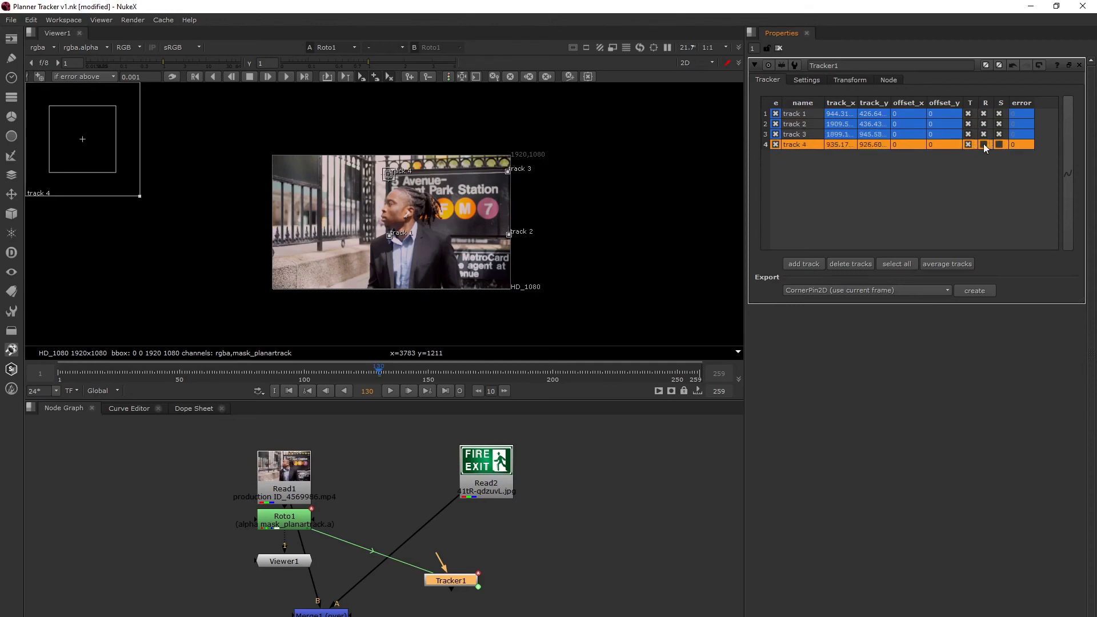
click(999, 144)
Delete the exported Tracker1 node and reopen the properties of Roto1.
drag(452, 578, 454, 564)
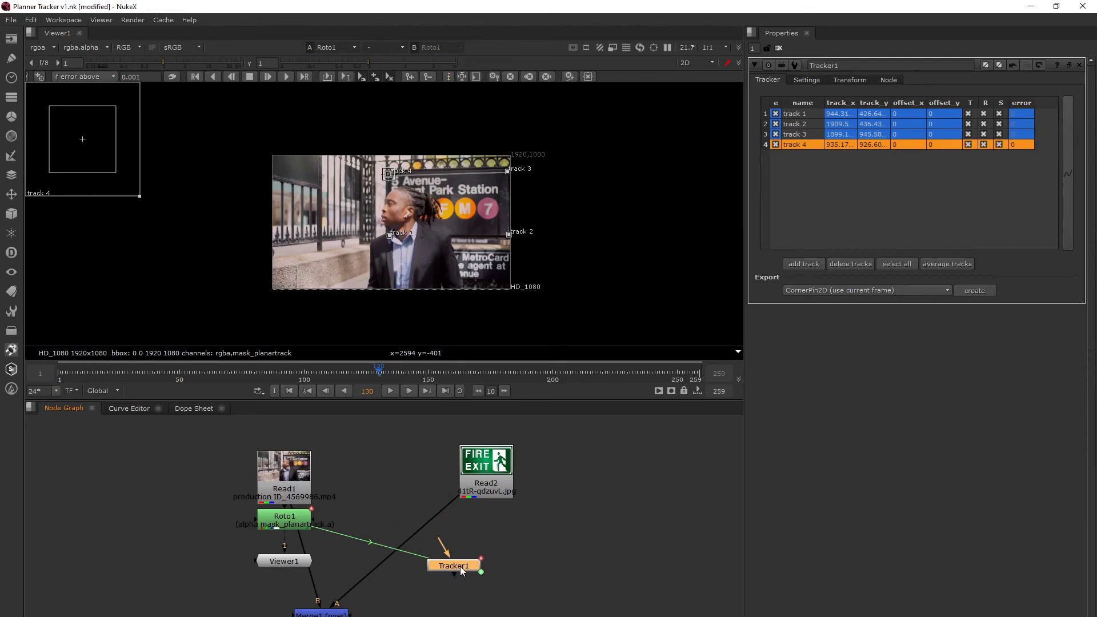
drag(460, 567, 388, 520)
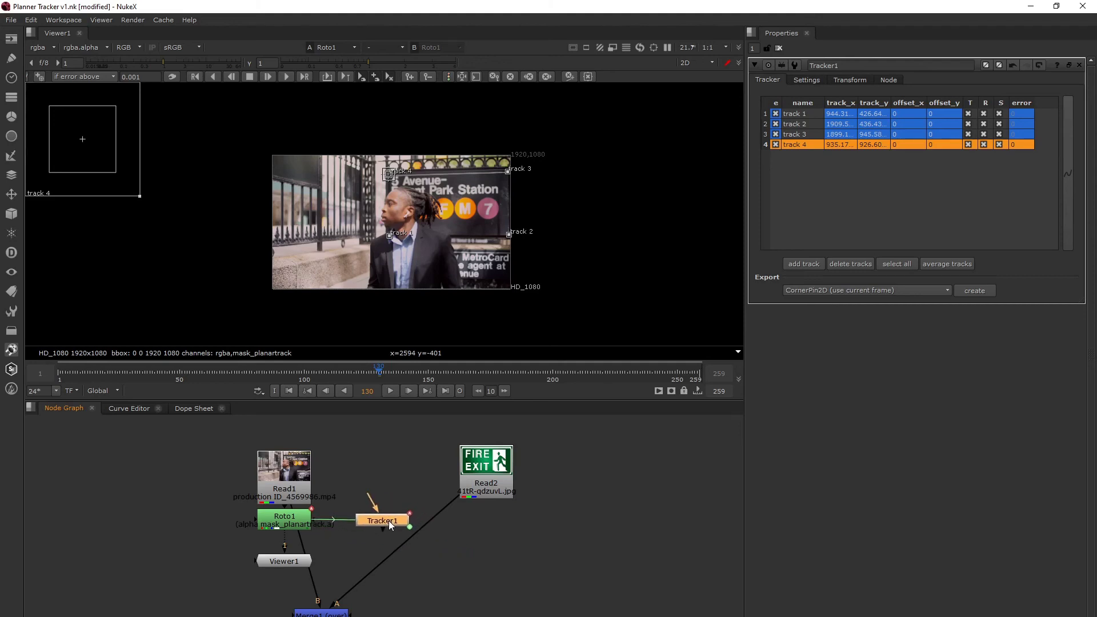
key(Delete)
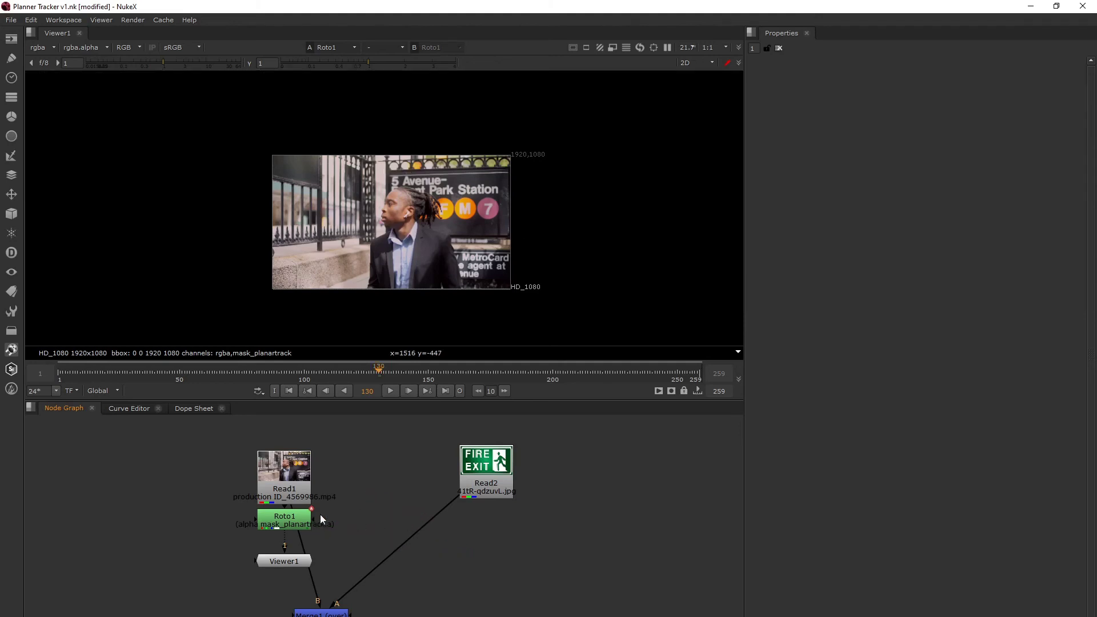
double_click(283, 516)
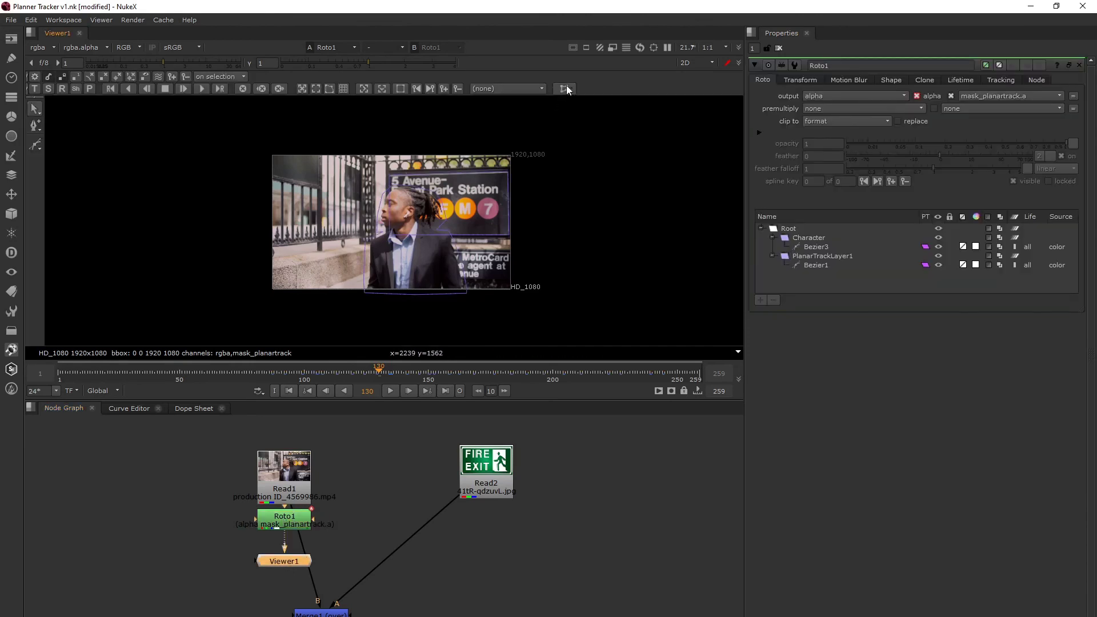
Export the planar track of Roto1's Bezier1 as a CornerPin2D (relative, baked) node.
click(511, 229)
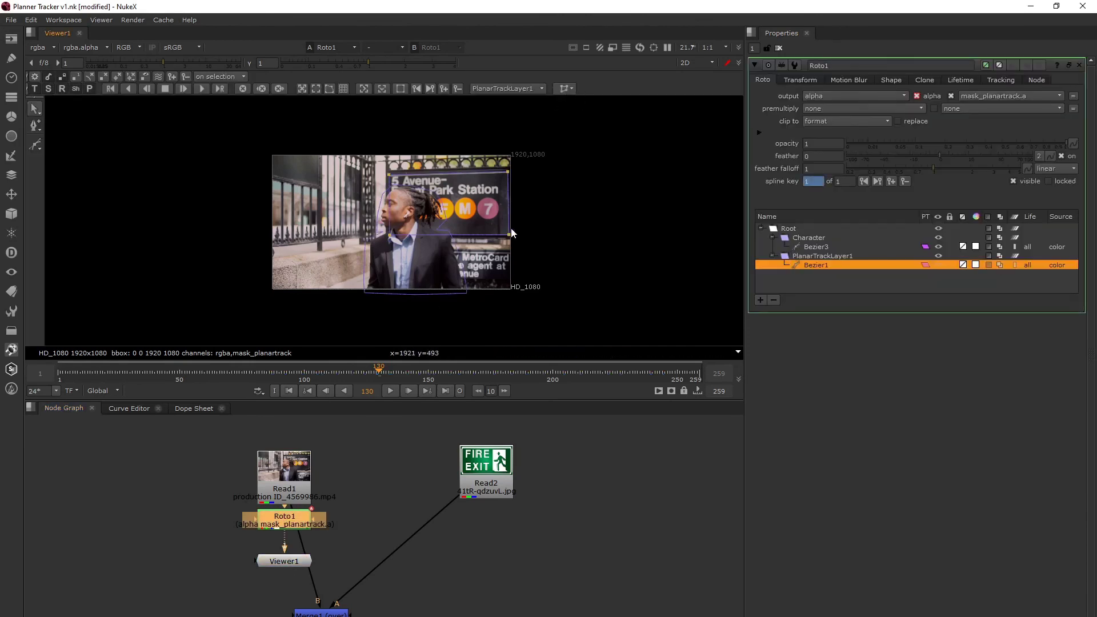
click(567, 90)
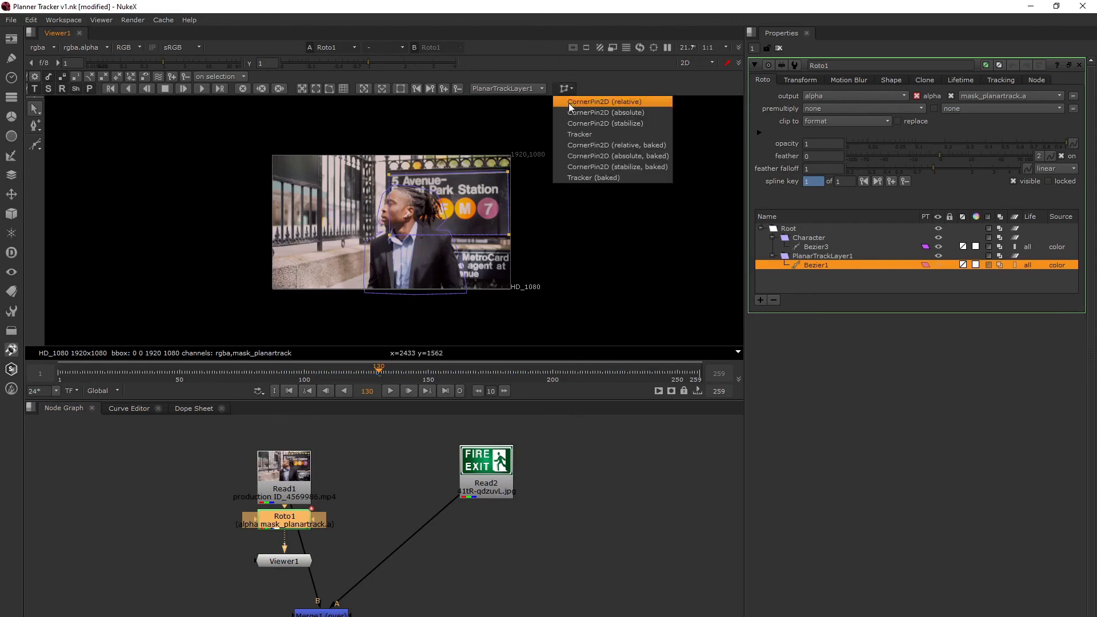
click(294, 524)
drag(290, 523, 293, 526)
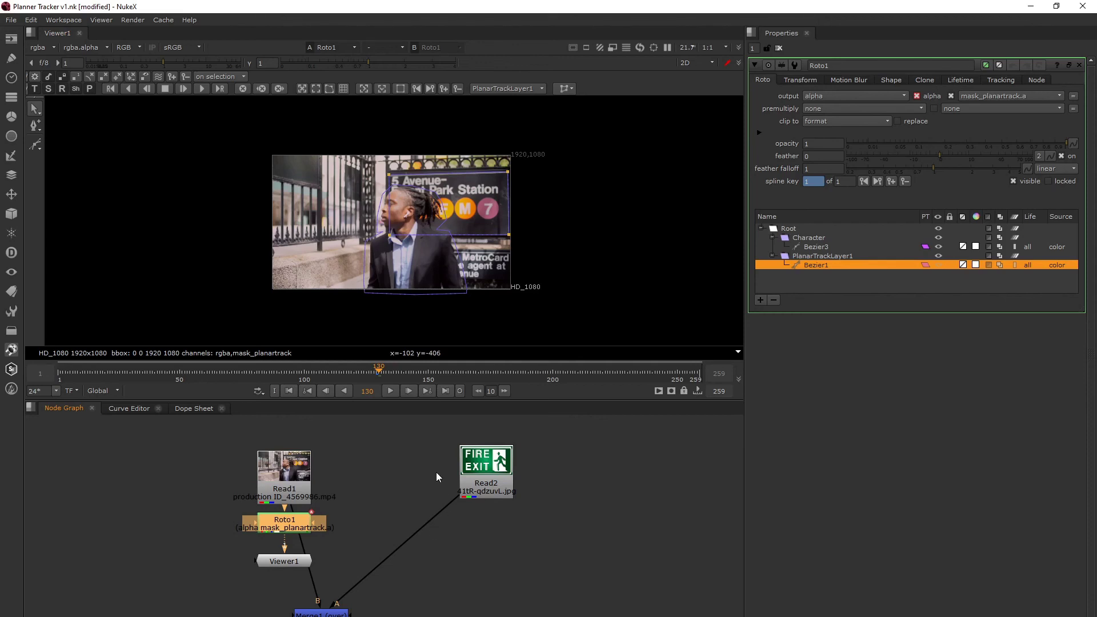
click(518, 89)
click(569, 90)
click(564, 89)
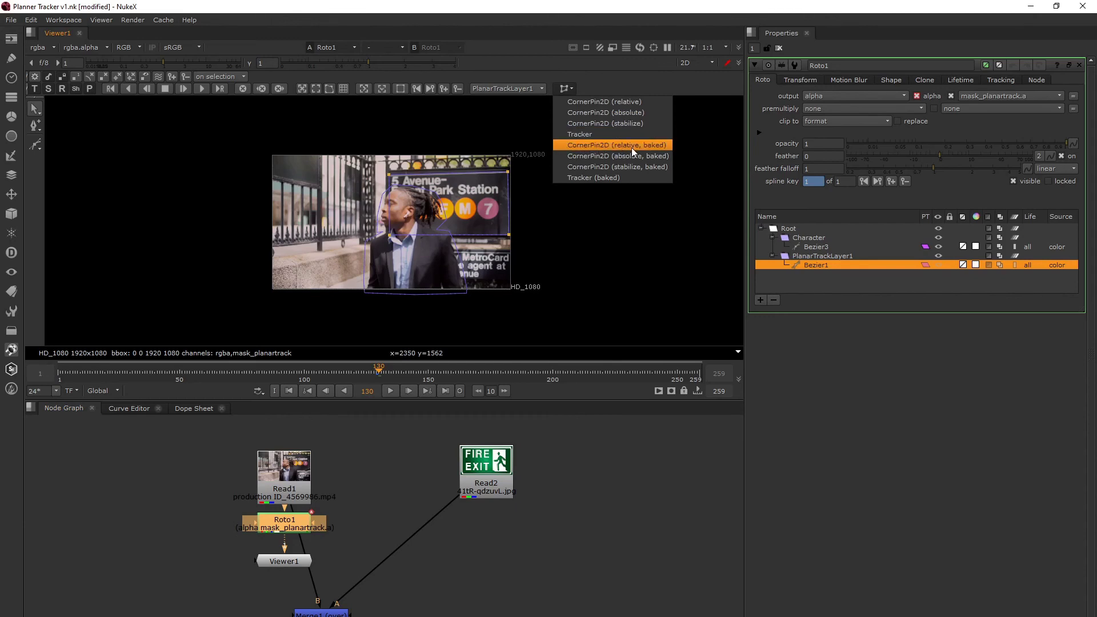
click(646, 146)
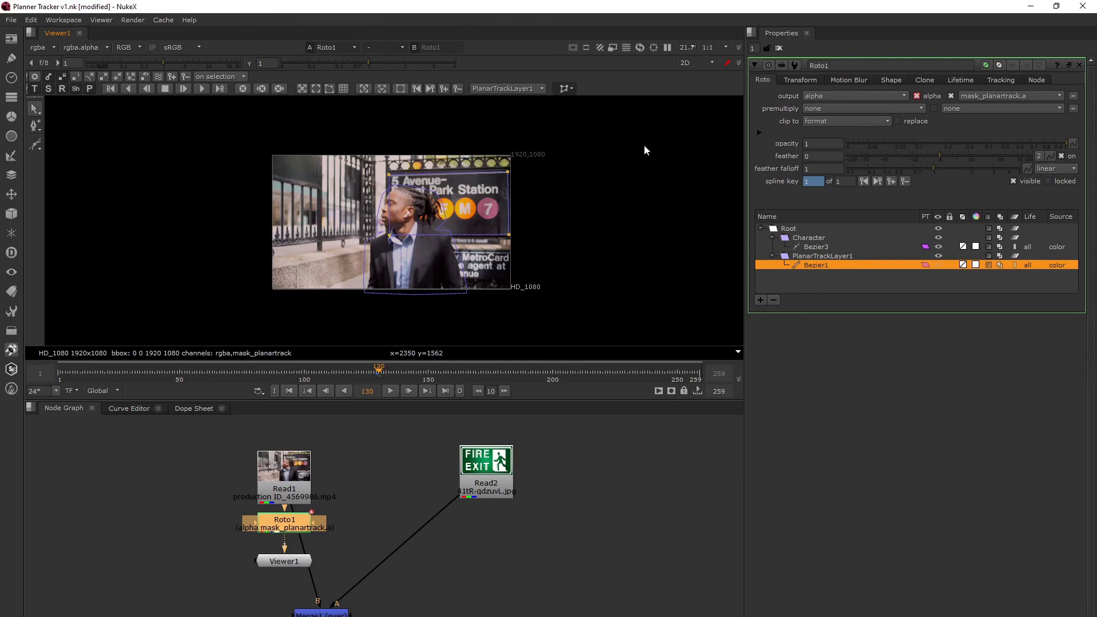
click(427, 576)
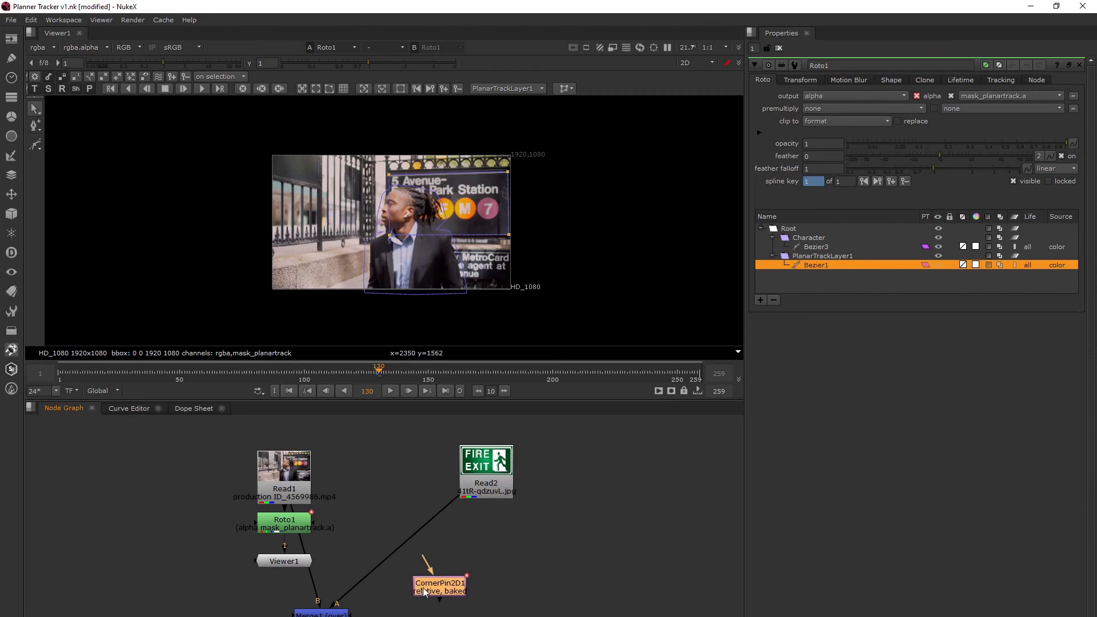
Compare Roto1 with the baked CornerPin2D1 node, moving the corner pin slightly to check for a link between them.
click(297, 530)
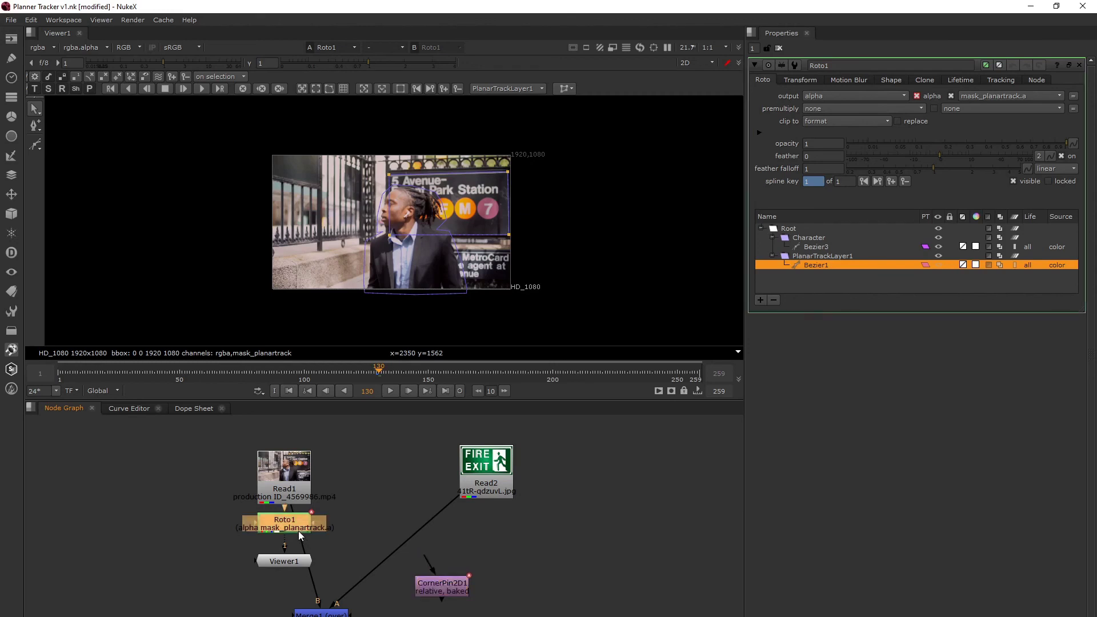
drag(437, 590, 444, 593)
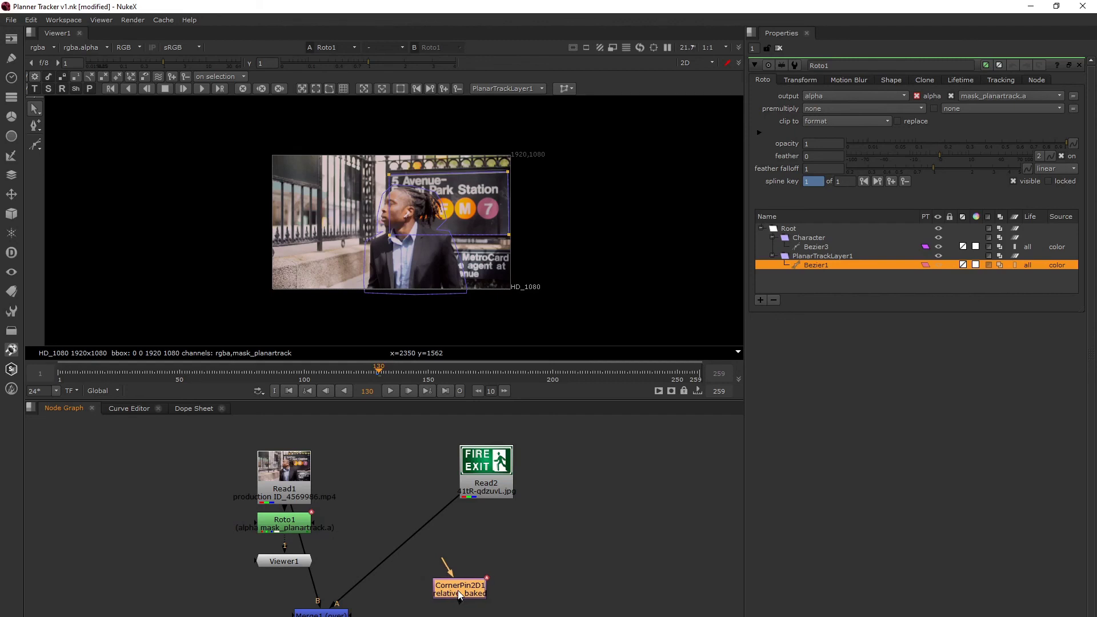
click(302, 523)
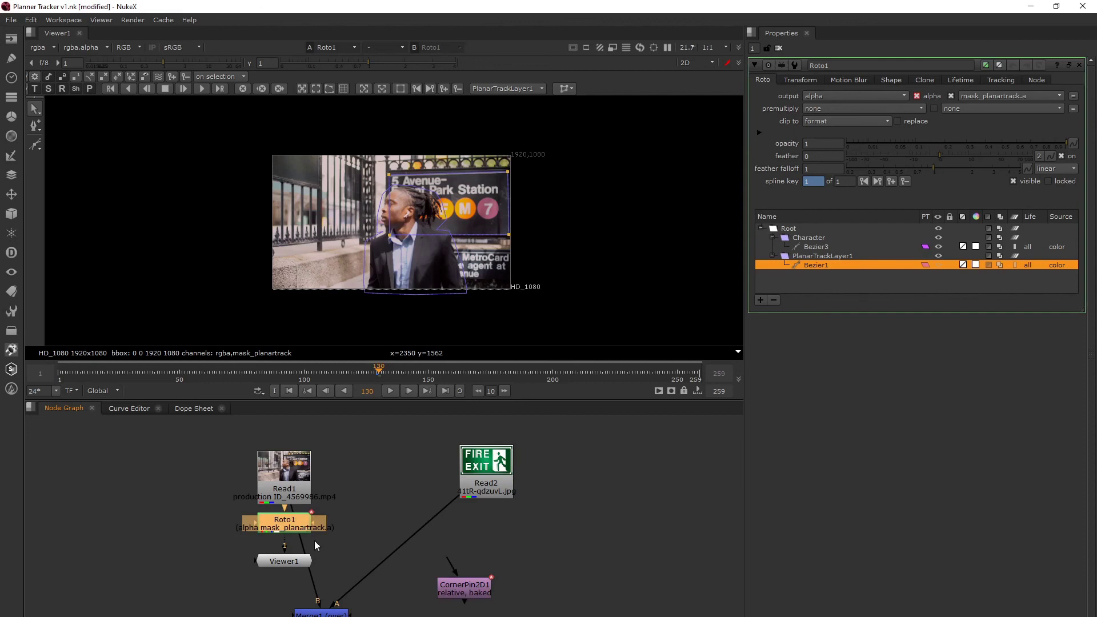
drag(462, 595, 476, 599)
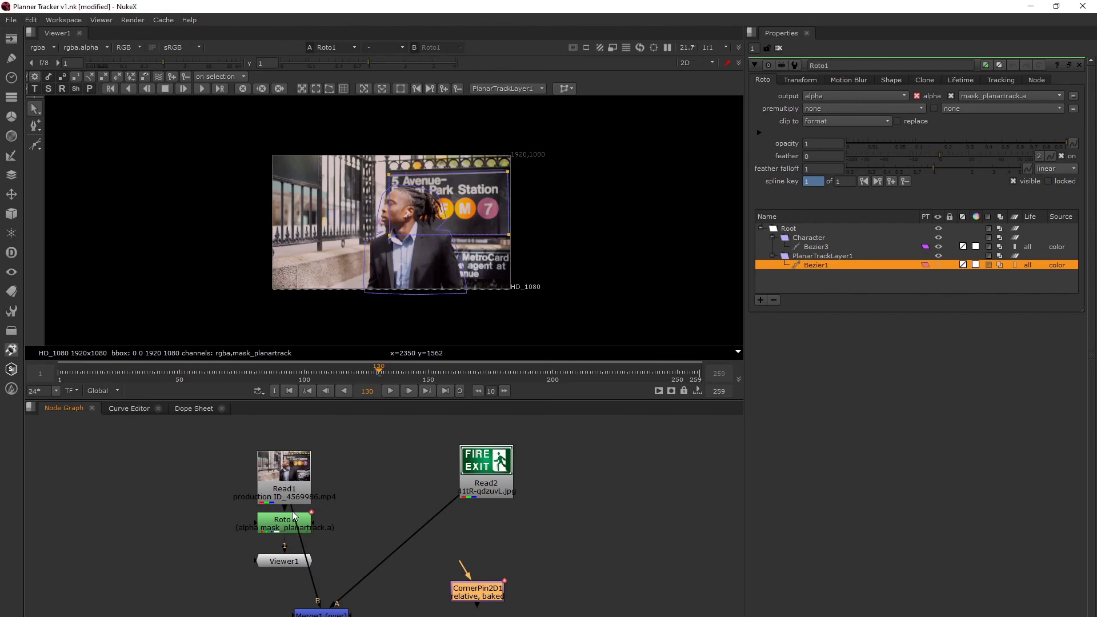
Reopen Roto1 and export PlanarTrackLayer1 as a Tracker (baked) node, moving it slightly in the graph.
double_click(269, 527)
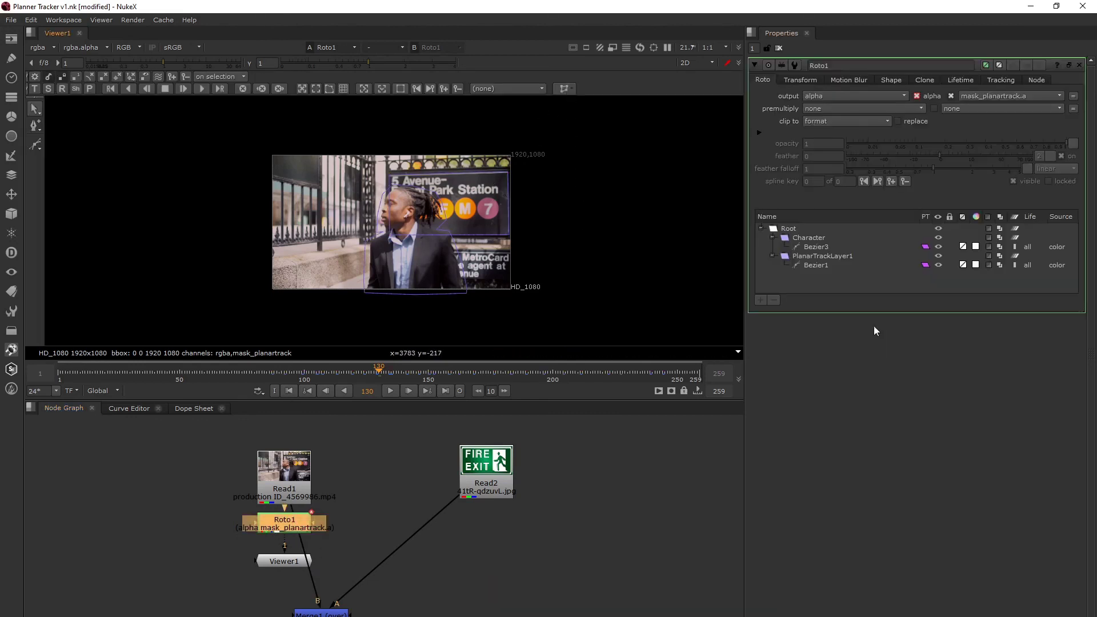
click(836, 258)
click(566, 89)
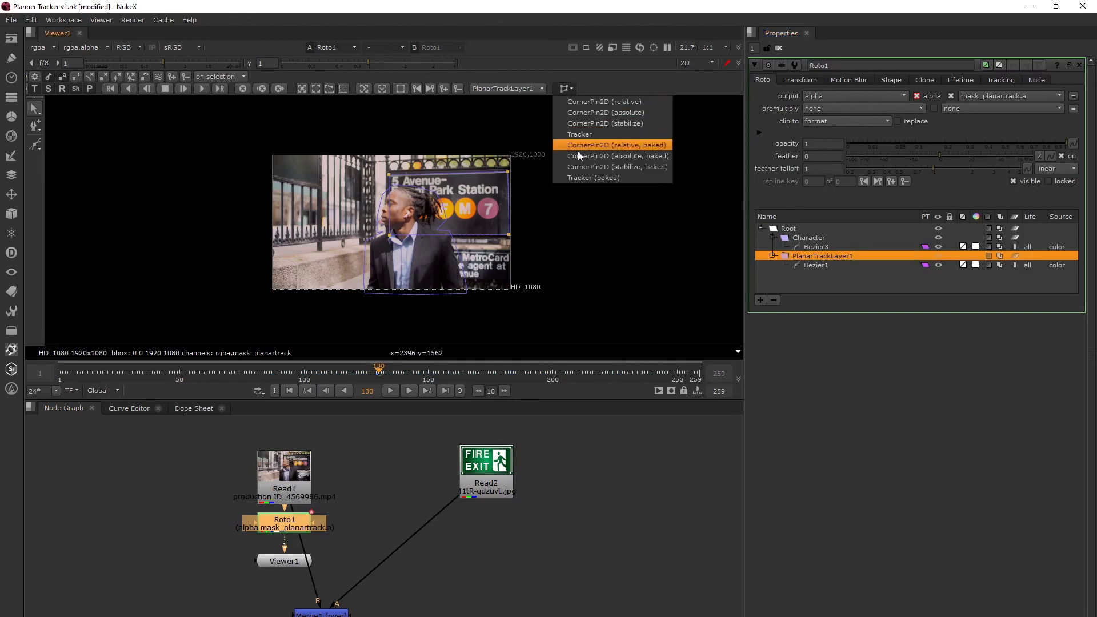
click(585, 178)
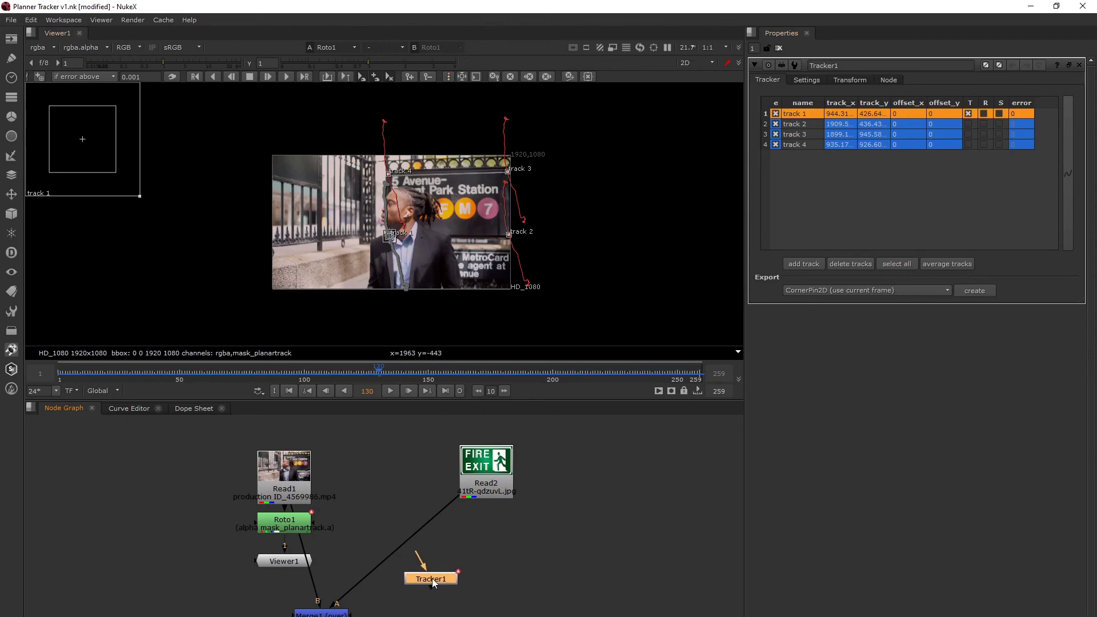
drag(437, 584, 444, 582)
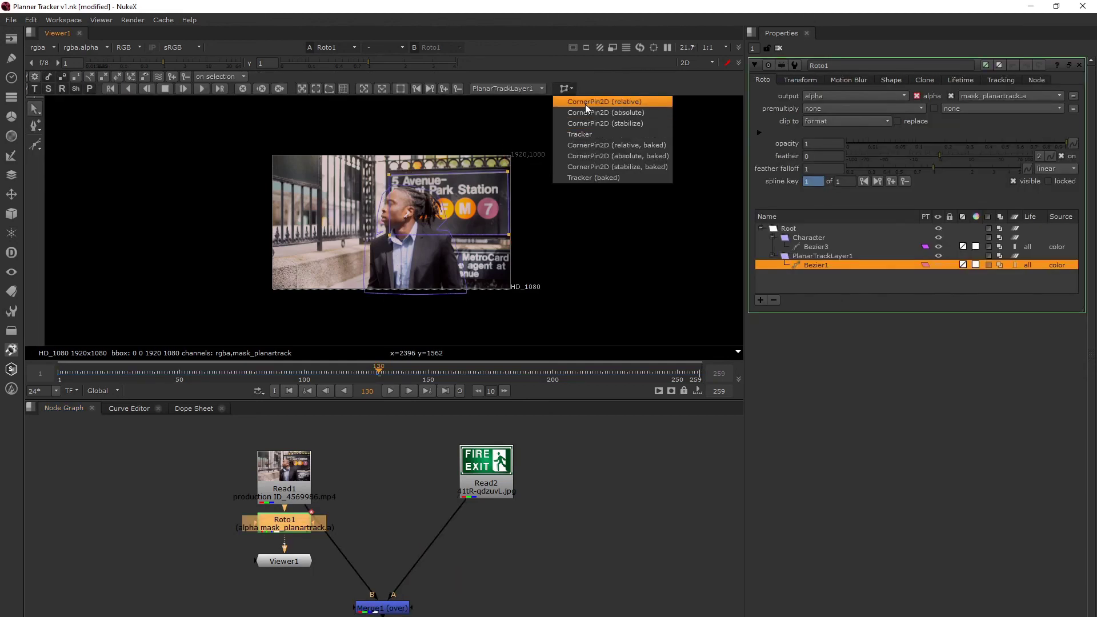
Export the planar track as a CornerPin2D (relative) node, insert it between Read2 and Merge1, and open its properties.
click(585, 103)
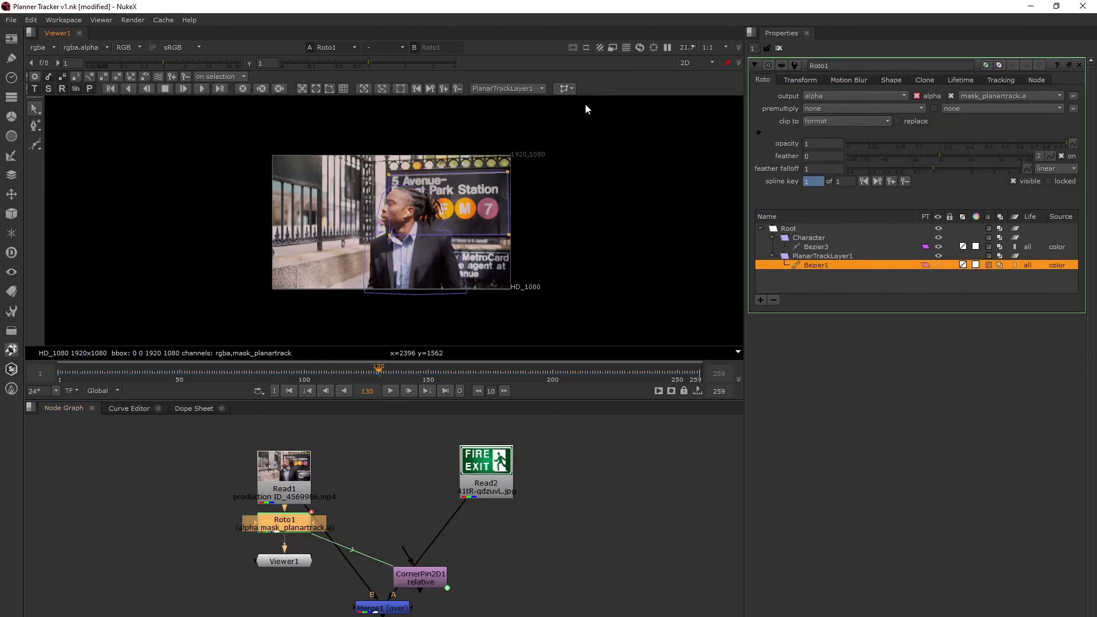
drag(417, 578, 494, 538)
double_click(494, 537)
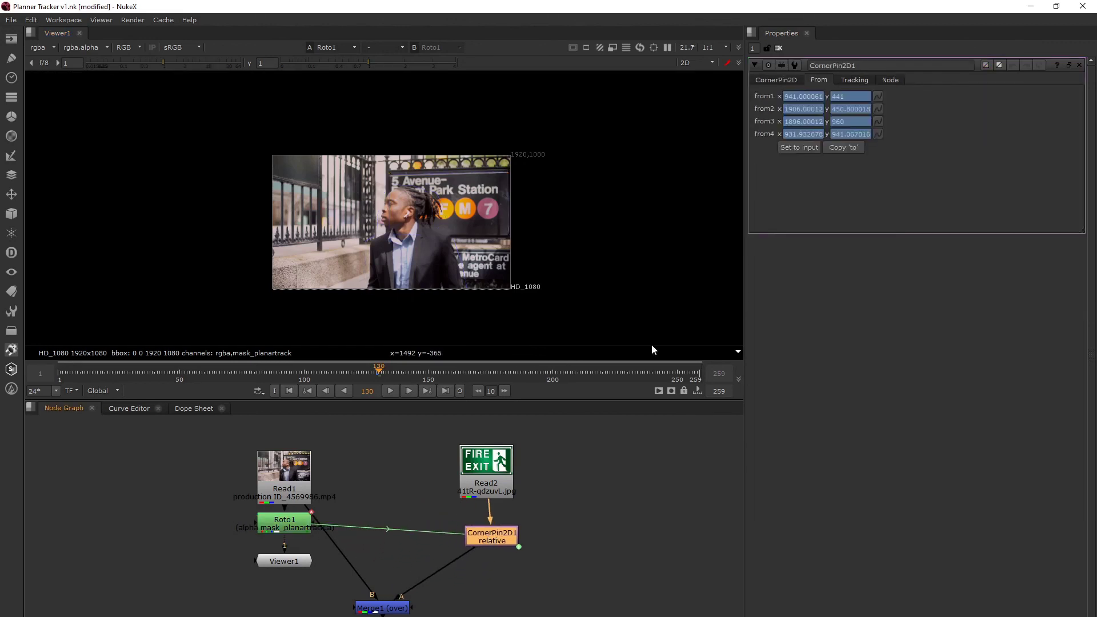
Set CornerPin2D1's from corners to the input image size and view the Merge1 result.
click(790, 147)
click(381, 609)
key(1)
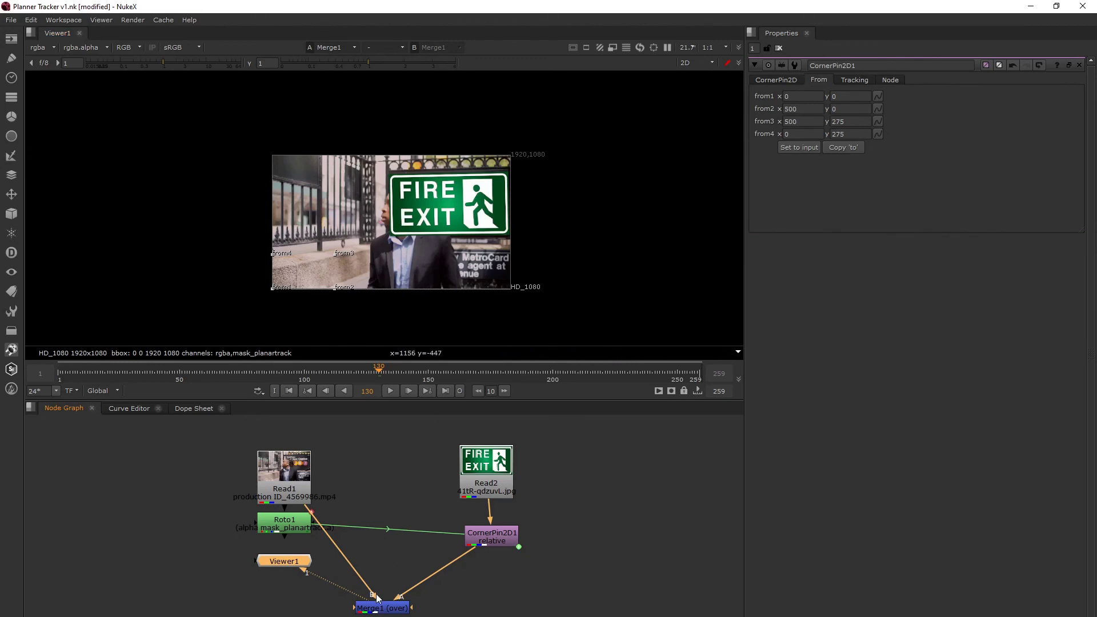
Shift Merge1 slightly and place Viewer1 below it to tidy the node graph.
drag(371, 610, 389, 612)
click(288, 562)
key(Delete)
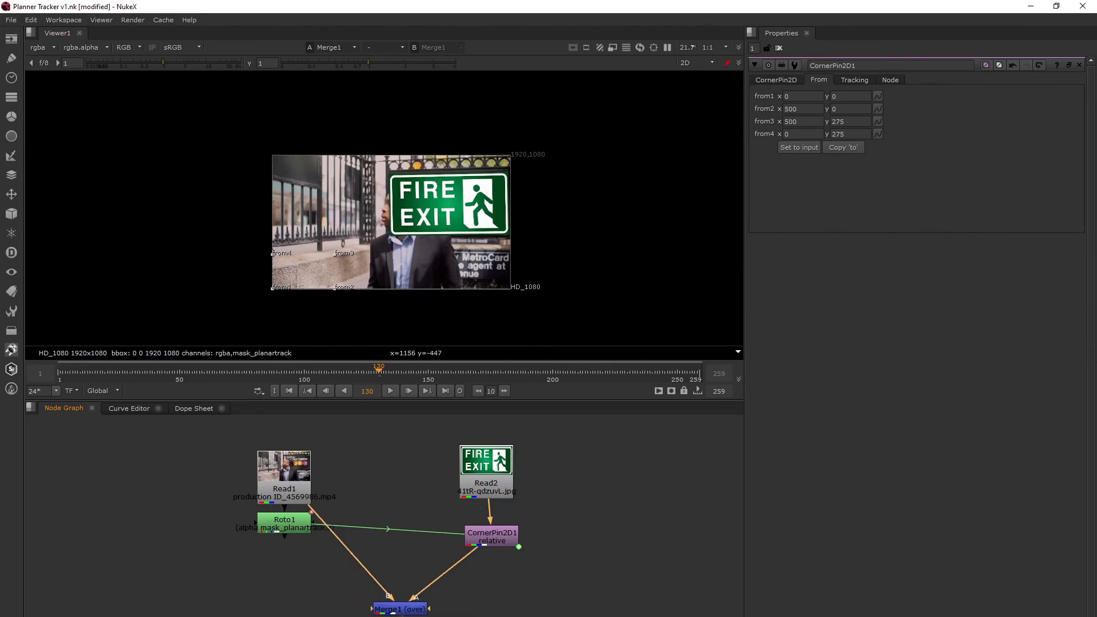
middle_drag(422, 614, 444, 565)
scroll(326, 535, down, 3)
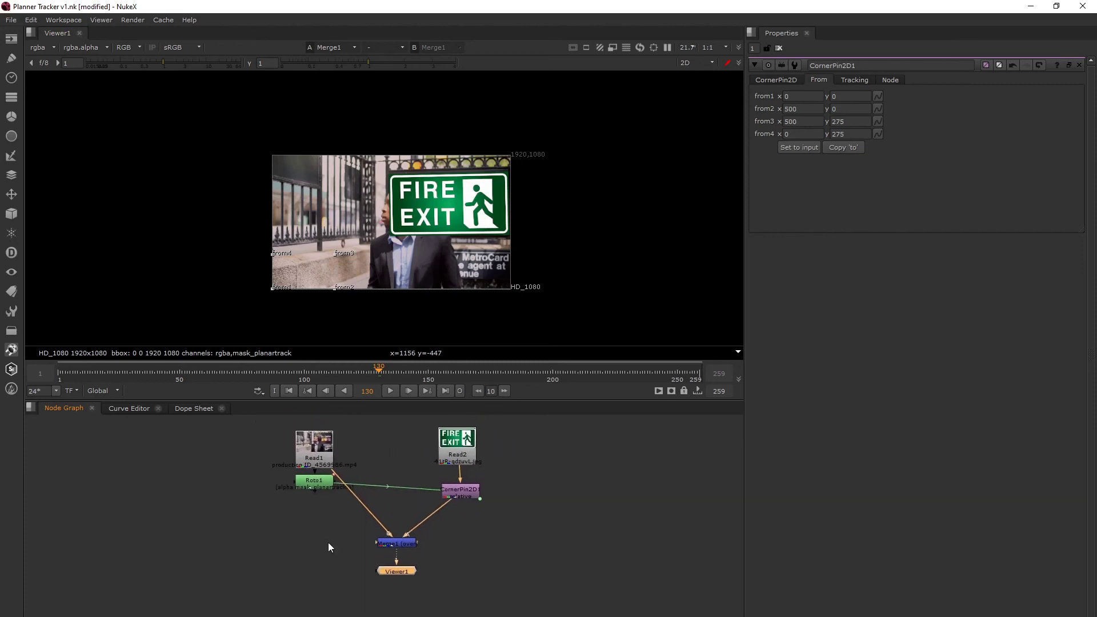
Add a second Roto node with its background connected to Read1, followed by a Premult node.
click(310, 534)
key(o)
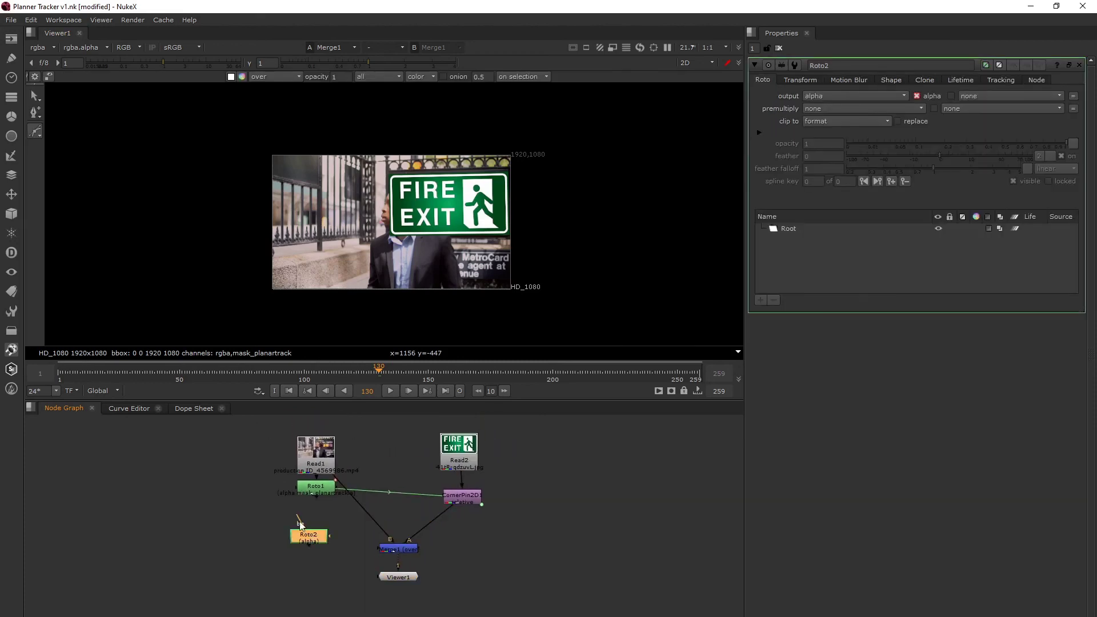
drag(309, 524, 315, 457)
key(Tab)
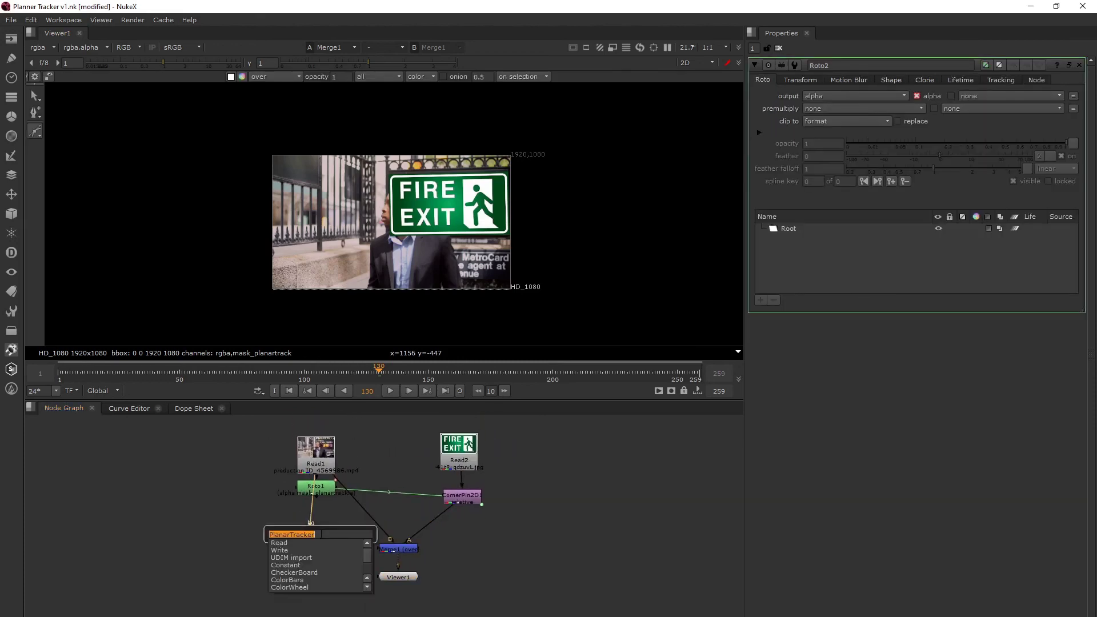
text(premult)
key(Return)
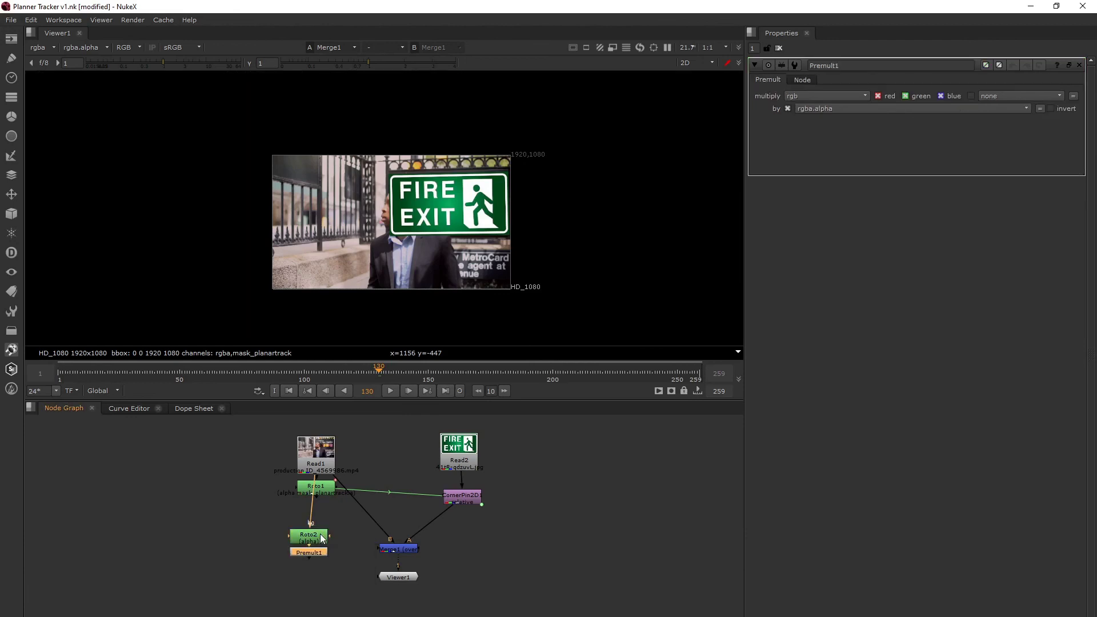
Merge Premult1 over Merge1 with a new Merge (over) node and view its output.
key(m)
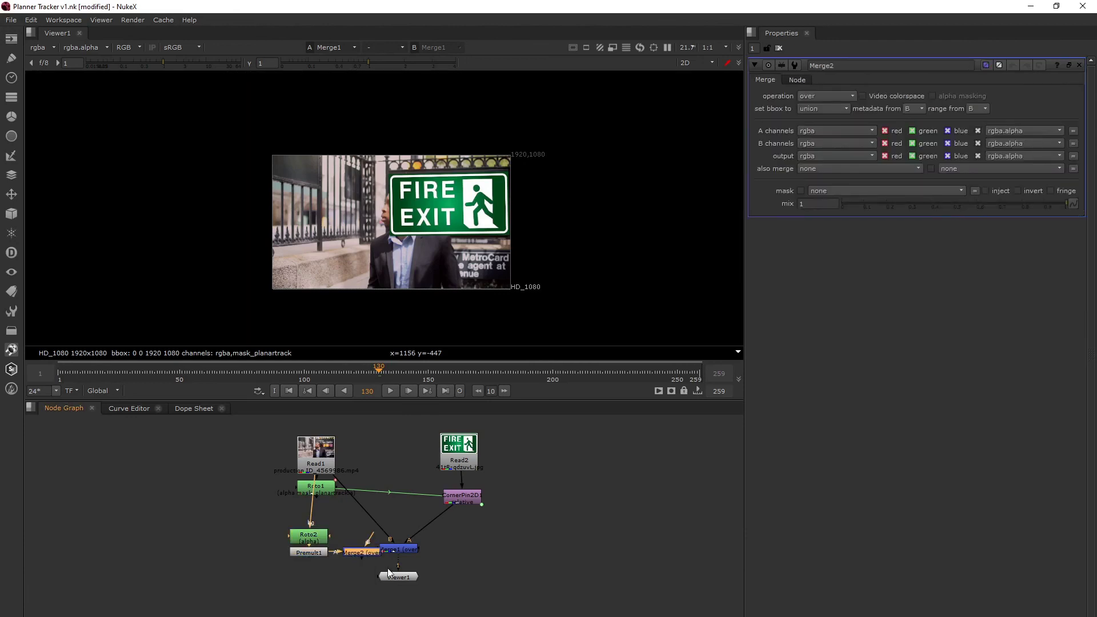
drag(398, 578, 397, 577)
scroll(396, 580, up, 3)
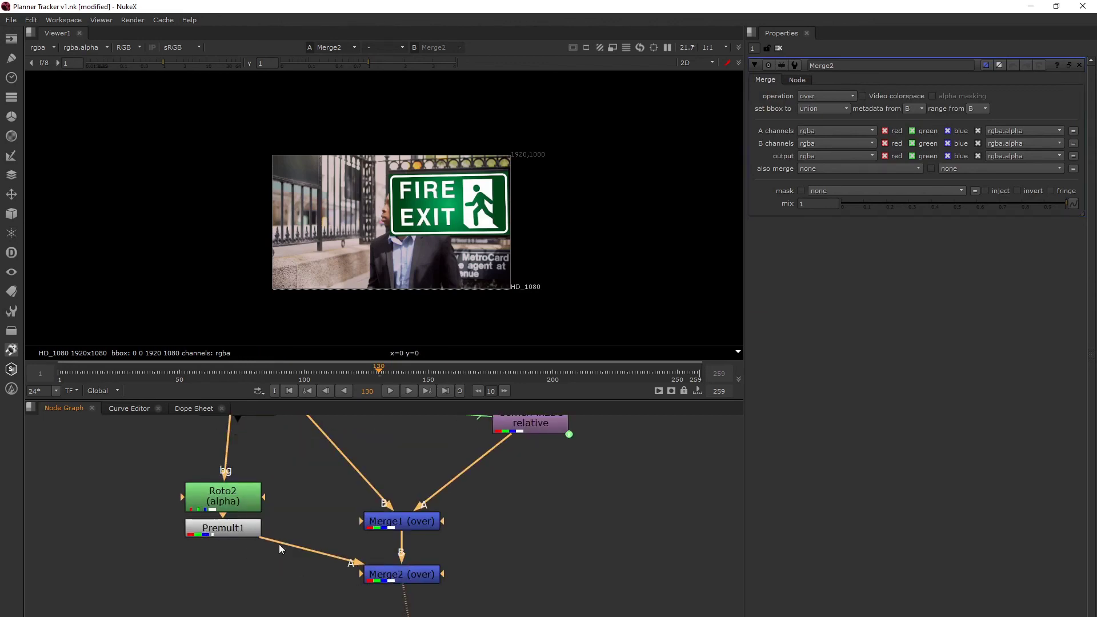
Display the Read1 footage in the viewer and open Roto2's properties for masking the man.
click(238, 491)
scroll(313, 524, down, 3)
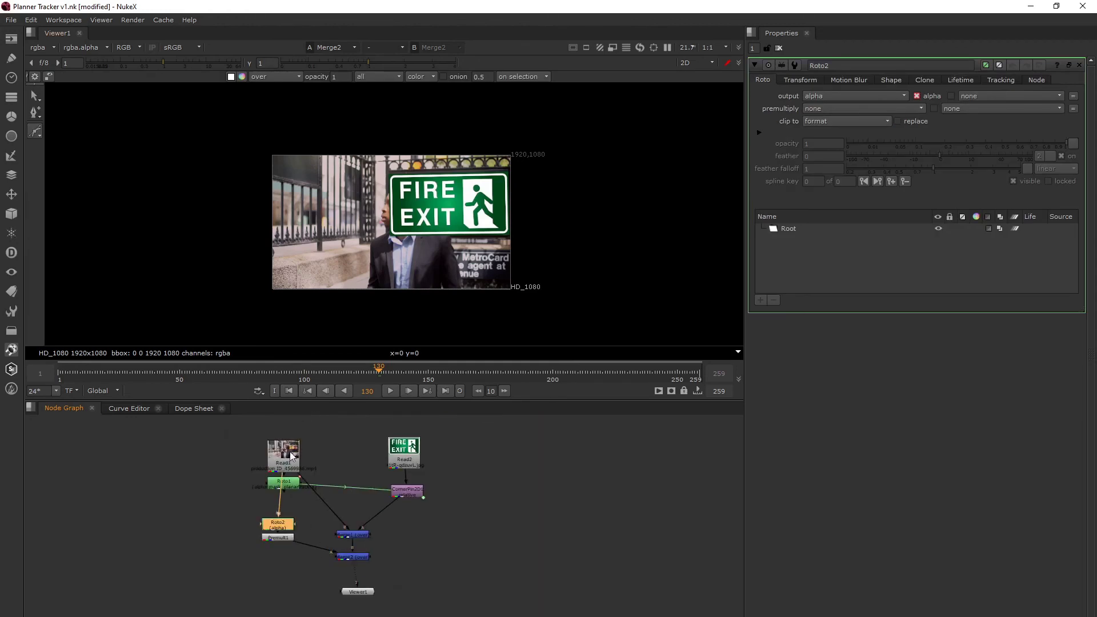
click(291, 454)
key(1)
scroll(386, 216, up, 2)
scroll(386, 216, up, 3)
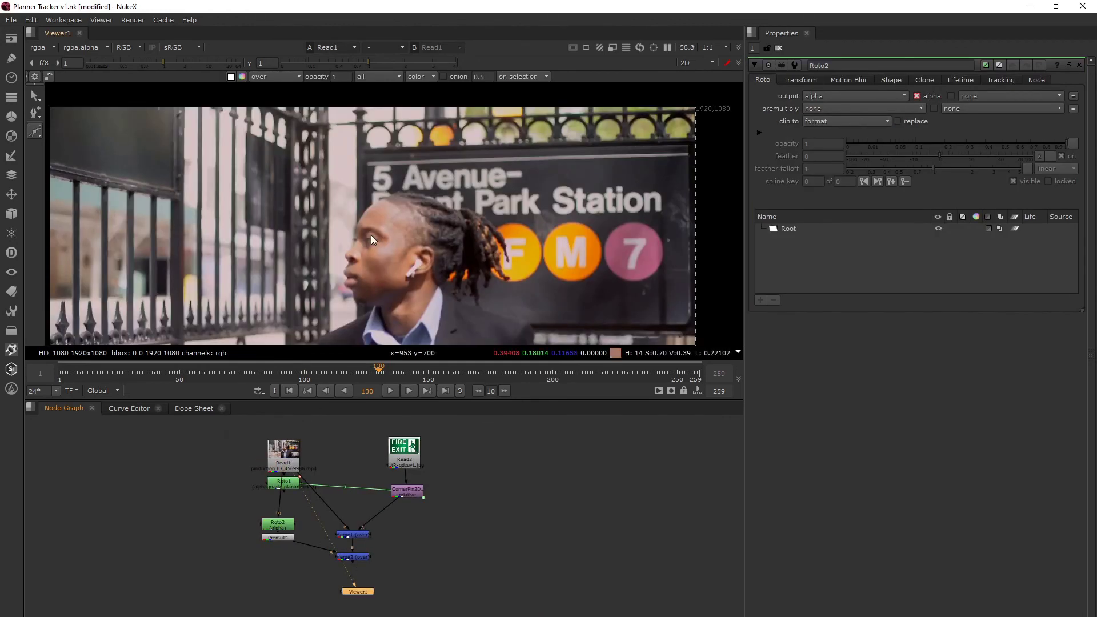
double_click(277, 523)
scroll(476, 303, down, 2)
middle_drag(475, 303, 468, 269)
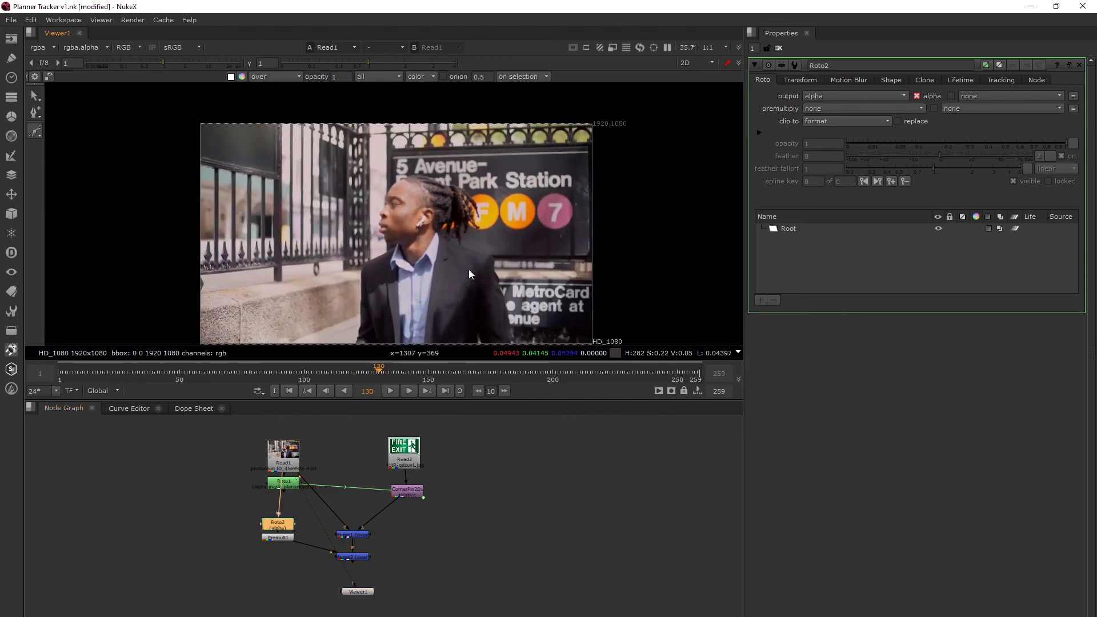
scroll(493, 255, up, 3)
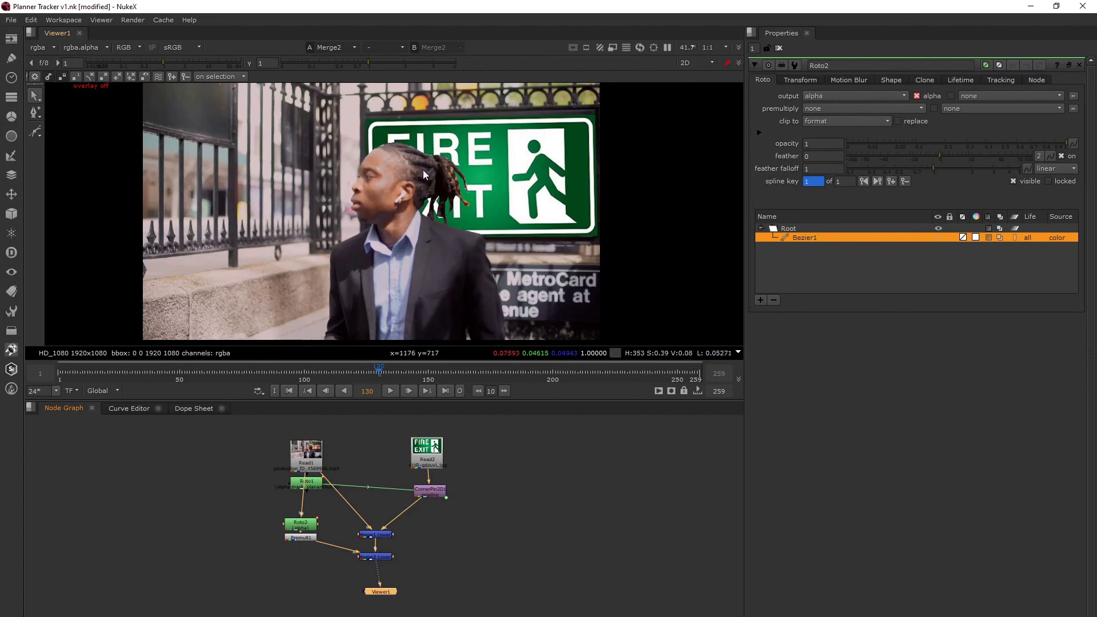
Inspect the man's mask edges against the fire exit sign with the overlay on and off, and open Merge2's properties.
click(309, 528)
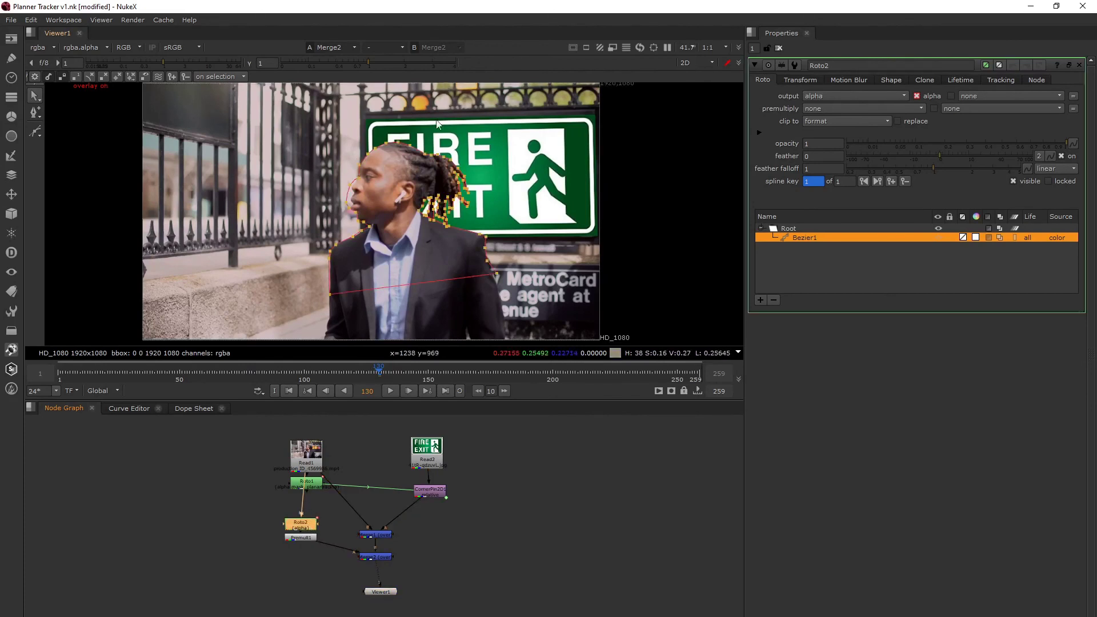
key(o)
scroll(420, 178, up, 3)
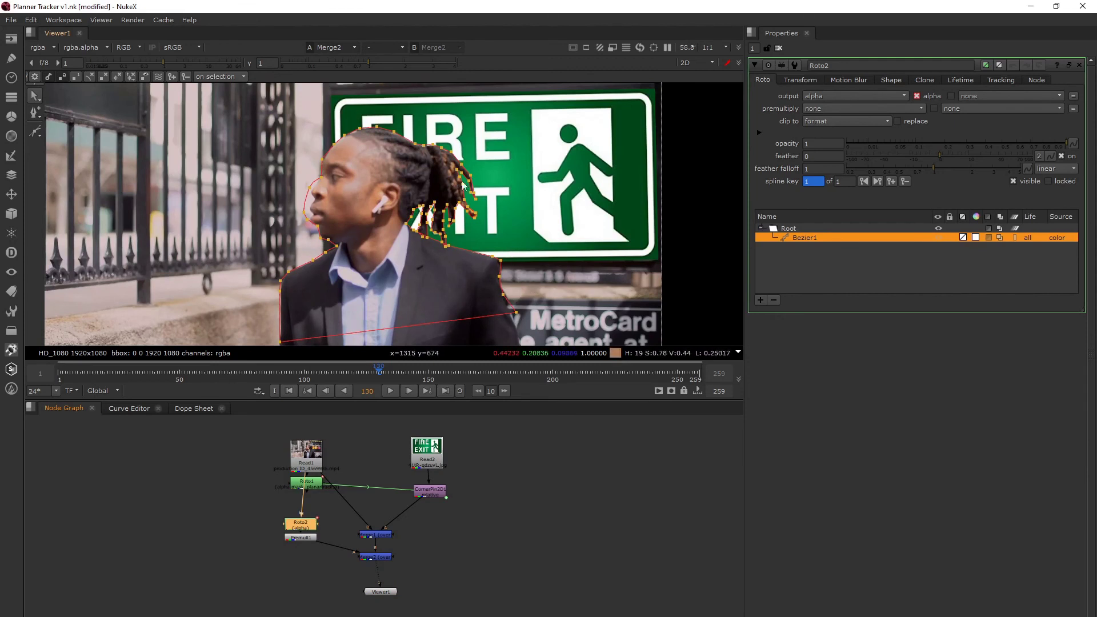
key(o)
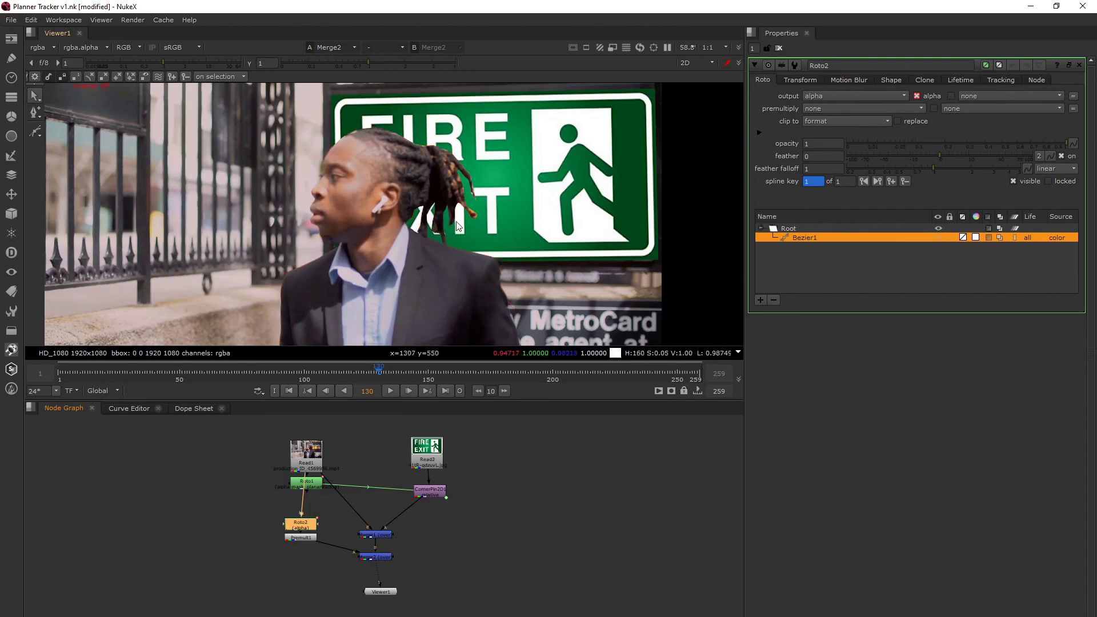
double_click(375, 557)
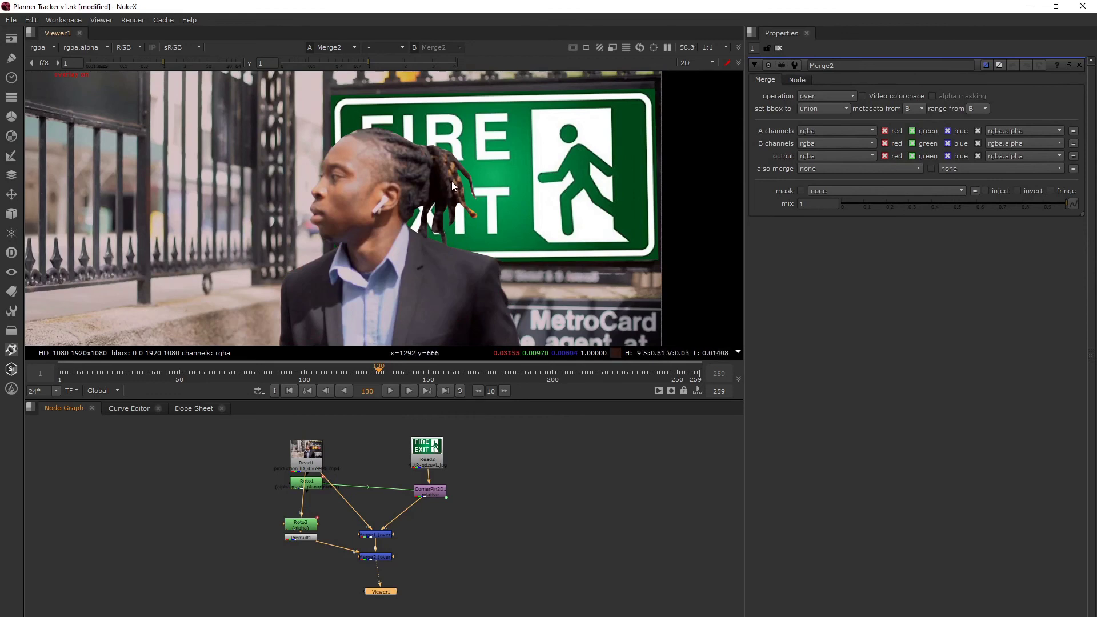